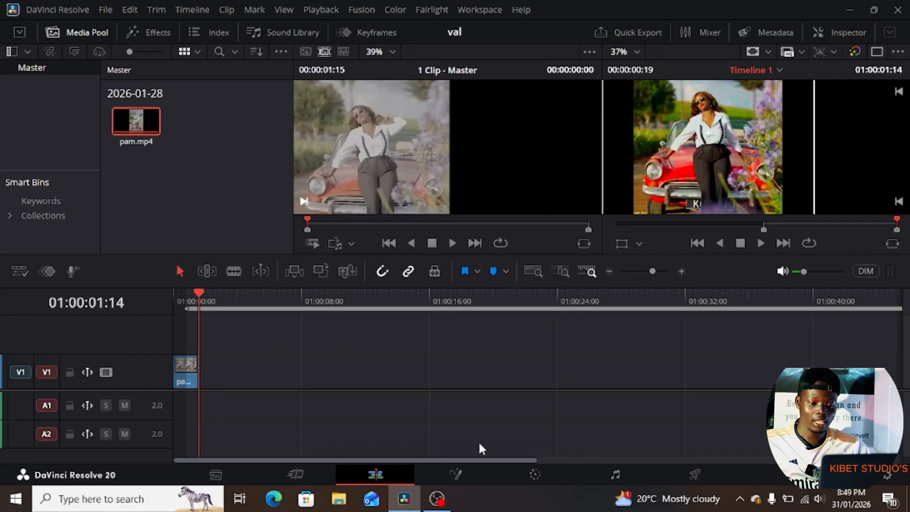
# - Switch to the Color page and review the graded clip's node graph from the DENO node onward
pyautogui.click(533, 474)
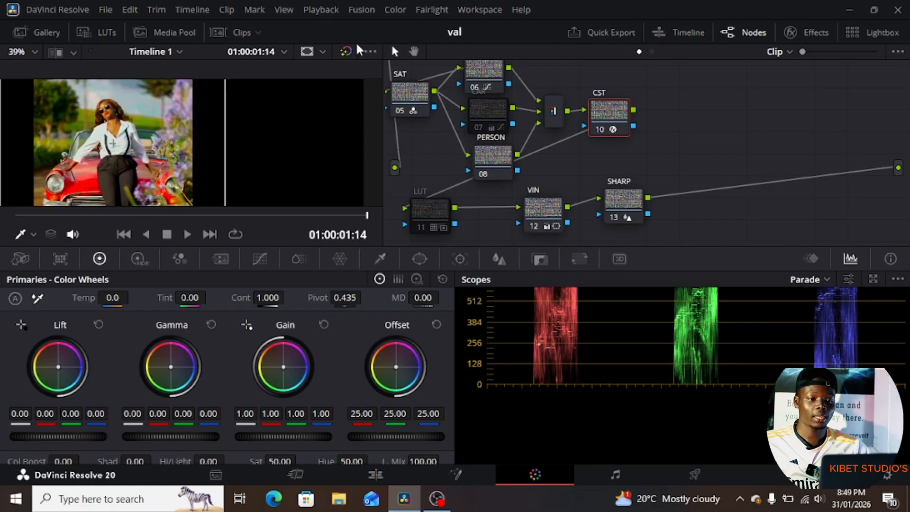
pyautogui.scroll(2, 553, 170)
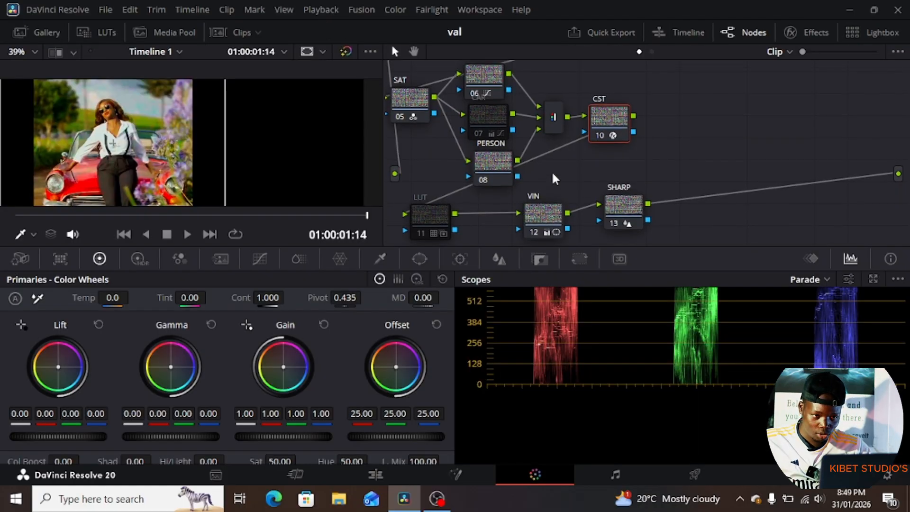
pyautogui.scroll(8, 554, 171)
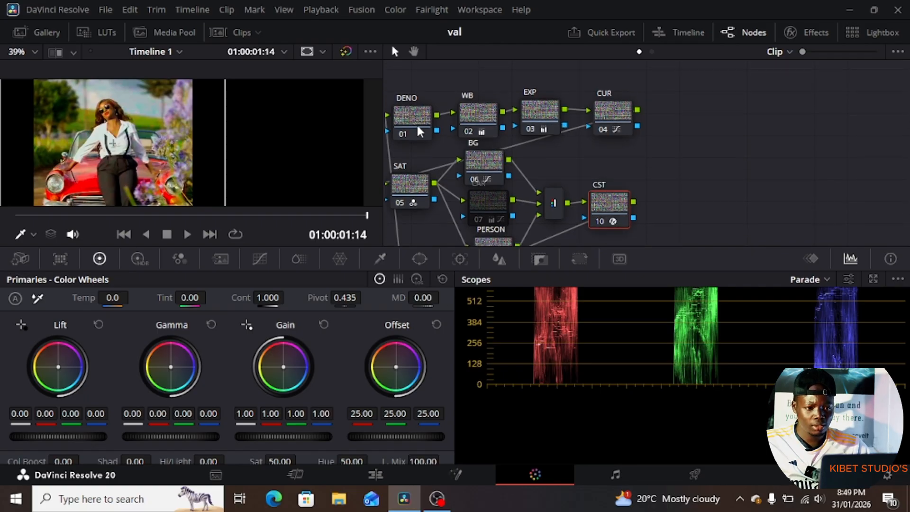
pyautogui.scroll(-1, 418, 126)
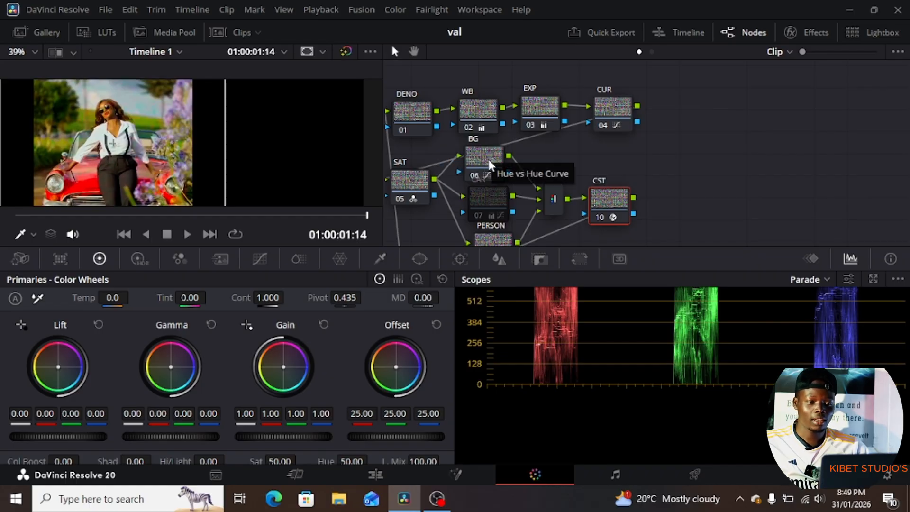
# - Nudge the BG, CAR, PERSON and CST nodes slightly within the node graph
pyautogui.moveTo(489, 165); pyautogui.dragTo(494, 156)
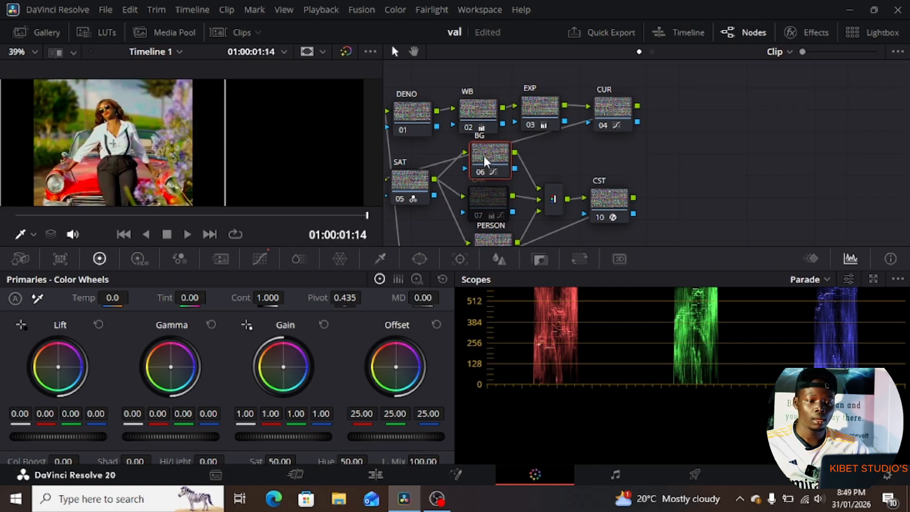
pyautogui.moveTo(496, 209); pyautogui.dragTo(496, 206)
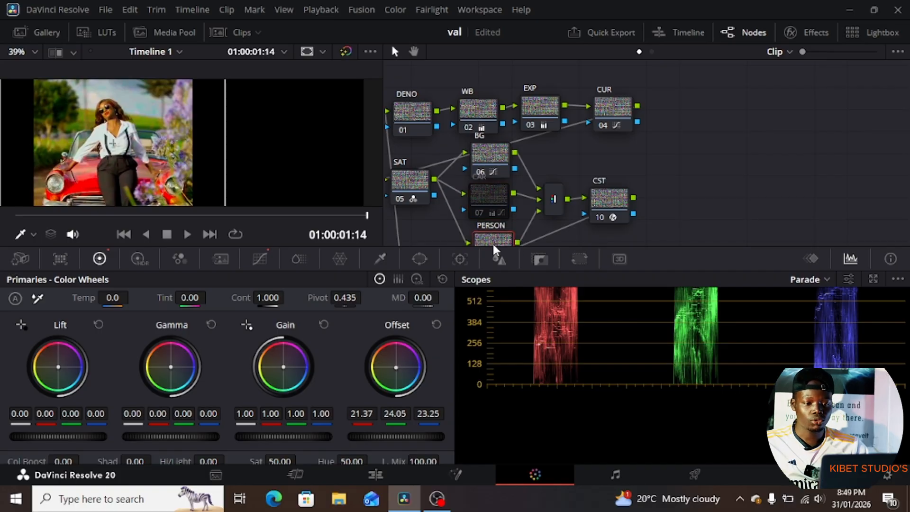
pyautogui.moveTo(493, 242); pyautogui.dragTo(491, 235)
pyautogui.scroll(-3, 515, 203)
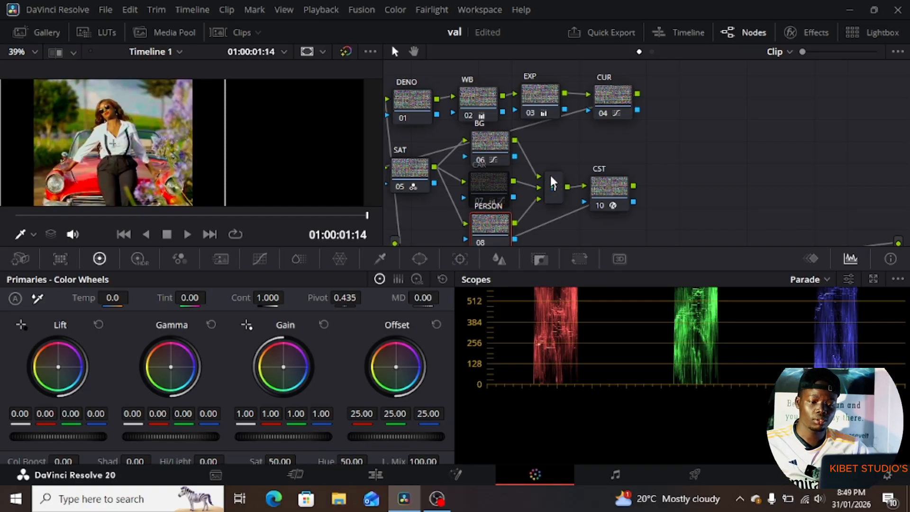
pyautogui.click(604, 189)
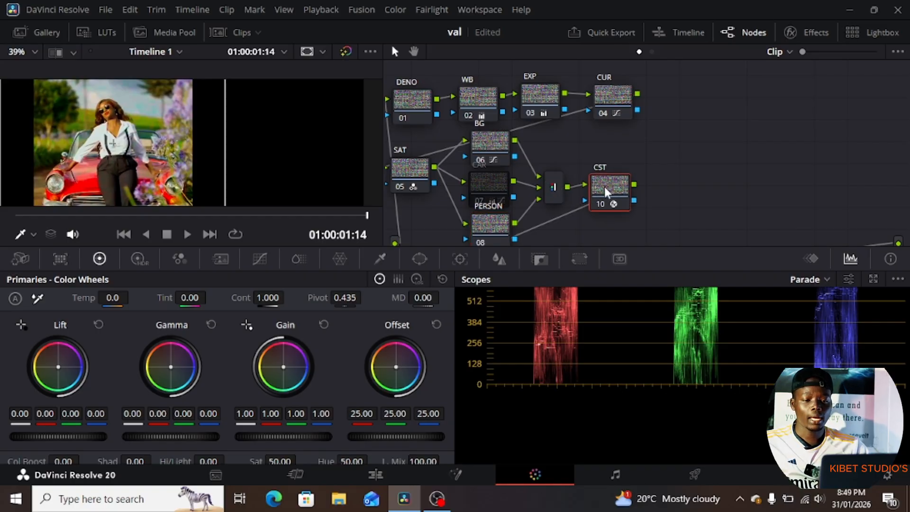
pyautogui.moveTo(604, 189); pyautogui.dragTo(613, 181)
# - Shift the LUT, VIN and SHARP nodes slightly to line them up in the lowest row of the node graph
pyautogui.scroll(-10, 514, 180)
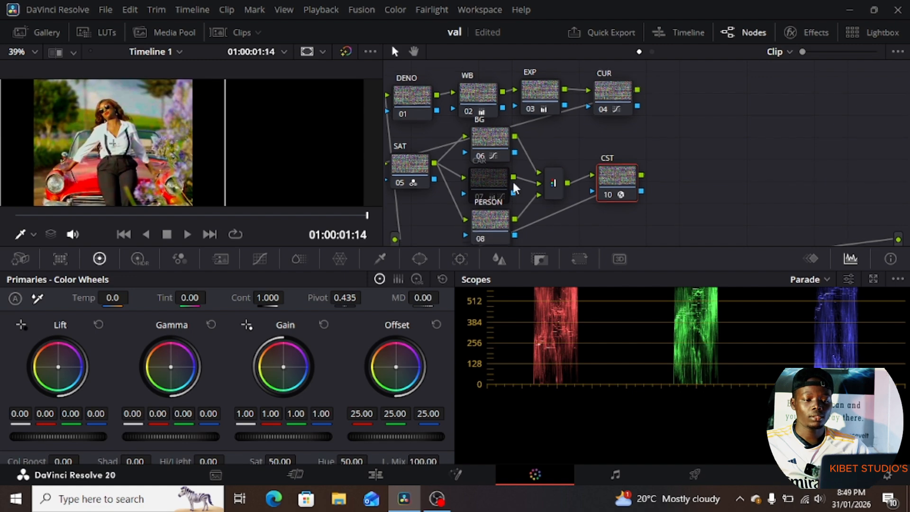
pyautogui.scroll(-2, 523, 182)
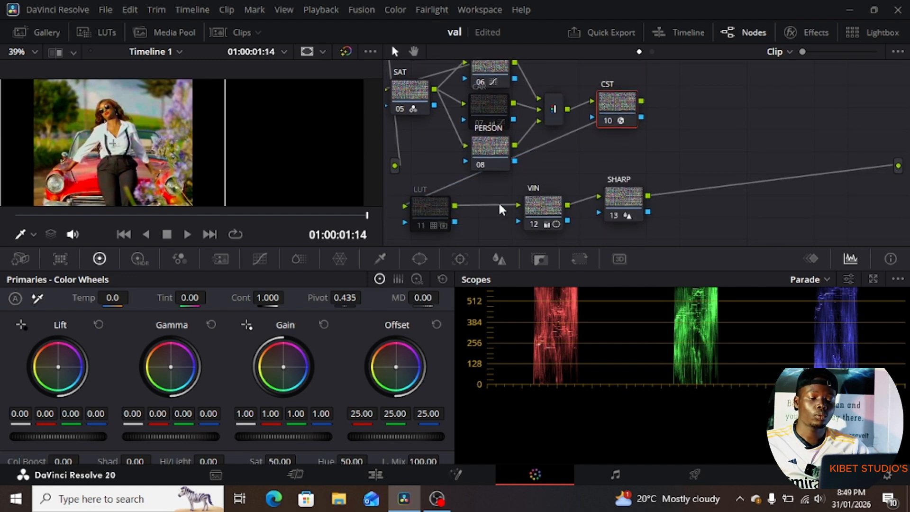
pyautogui.moveTo(419, 212); pyautogui.dragTo(428, 200)
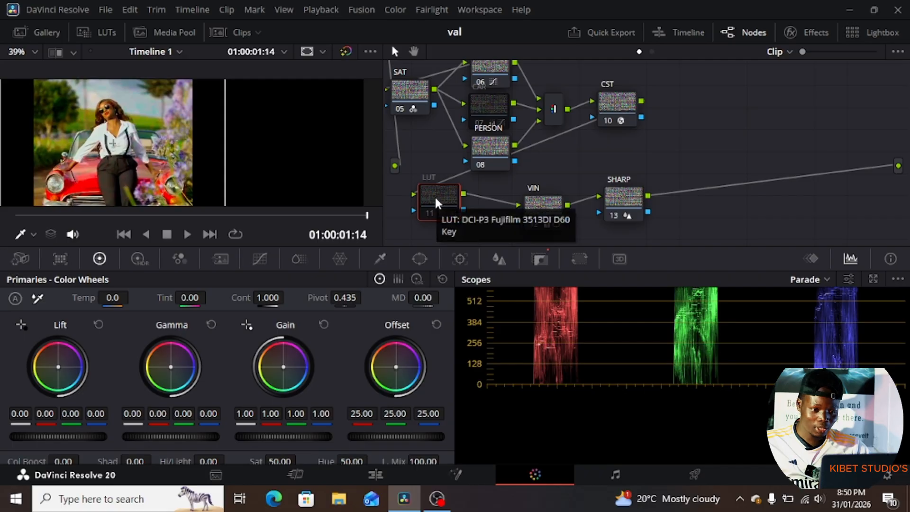
pyautogui.moveTo(435, 200); pyautogui.dragTo(440, 198)
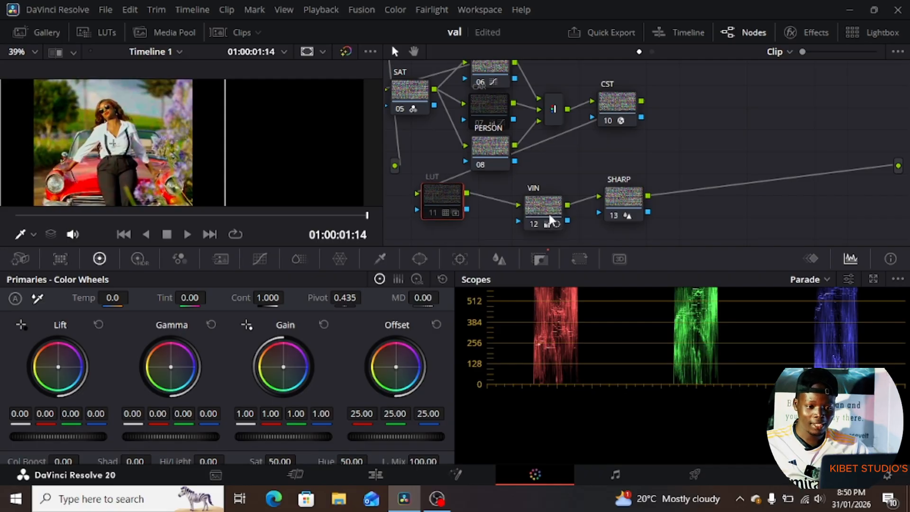
pyautogui.moveTo(556, 218); pyautogui.dragTo(552, 198)
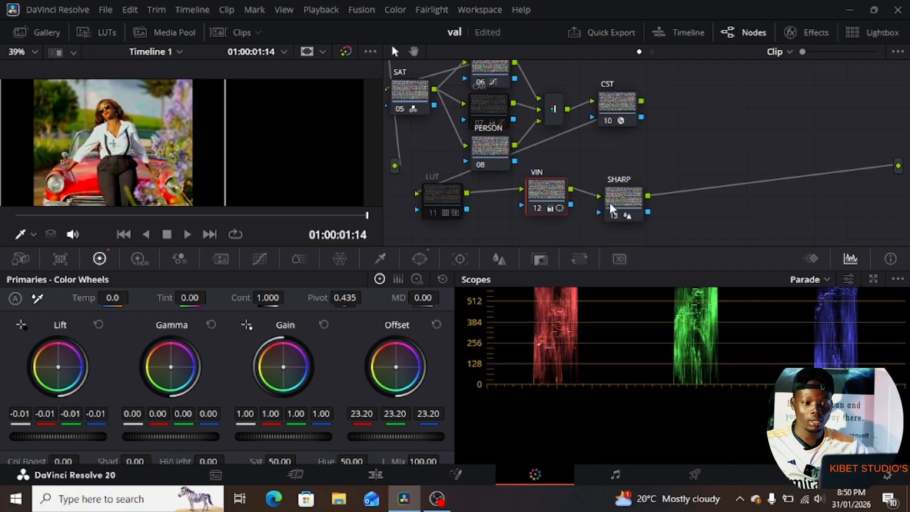
pyautogui.moveTo(610, 201); pyautogui.dragTo(615, 195)
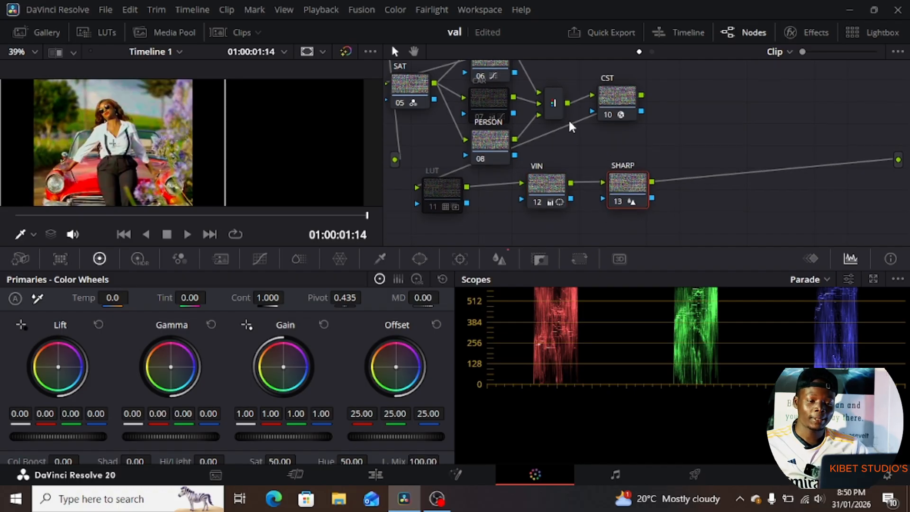
# - Reset all of the clip's grades while keeping its labelled nodes
pyautogui.scroll(3, 571, 115)
pyautogui.scroll(2, 576, 114)
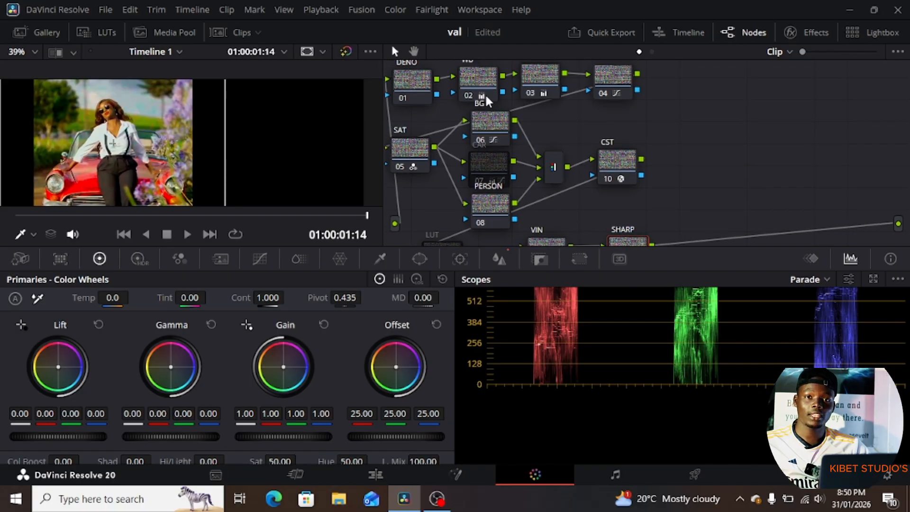
pyautogui.moveTo(485, 93)
pyautogui.scroll(3, 491, 146)
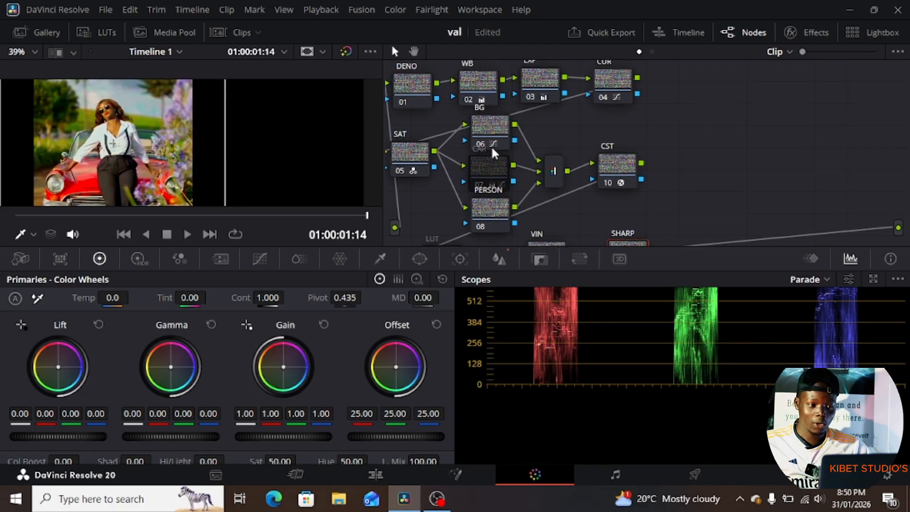
pyautogui.scroll(2, 421, 140)
pyautogui.scroll(1, 422, 141)
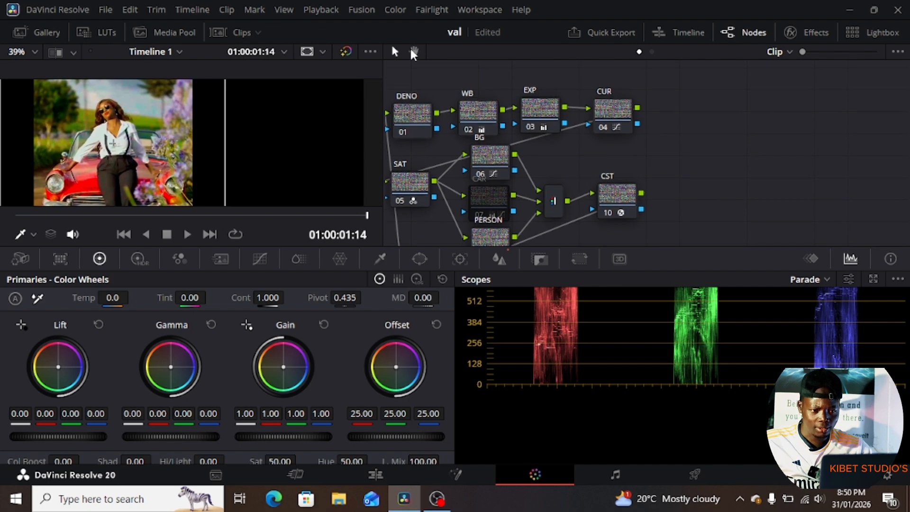
pyautogui.click(395, 10)
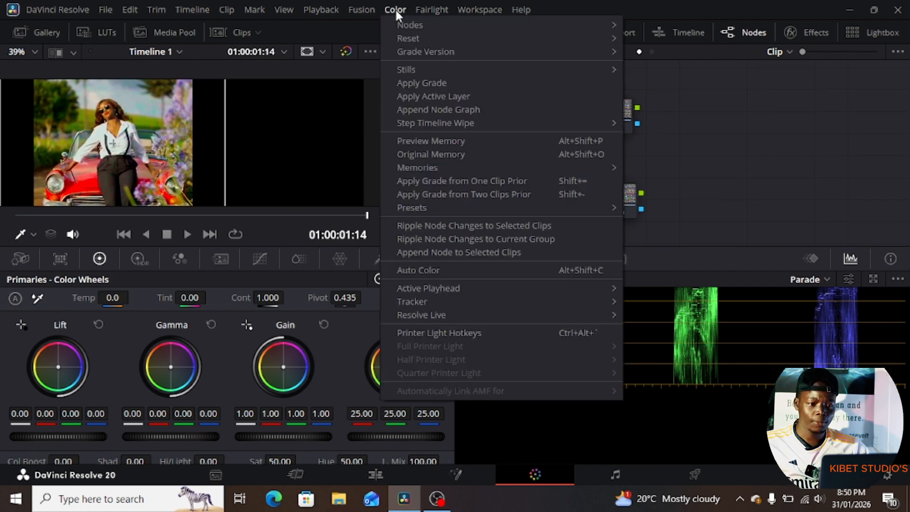
pyautogui.moveTo(416, 42)
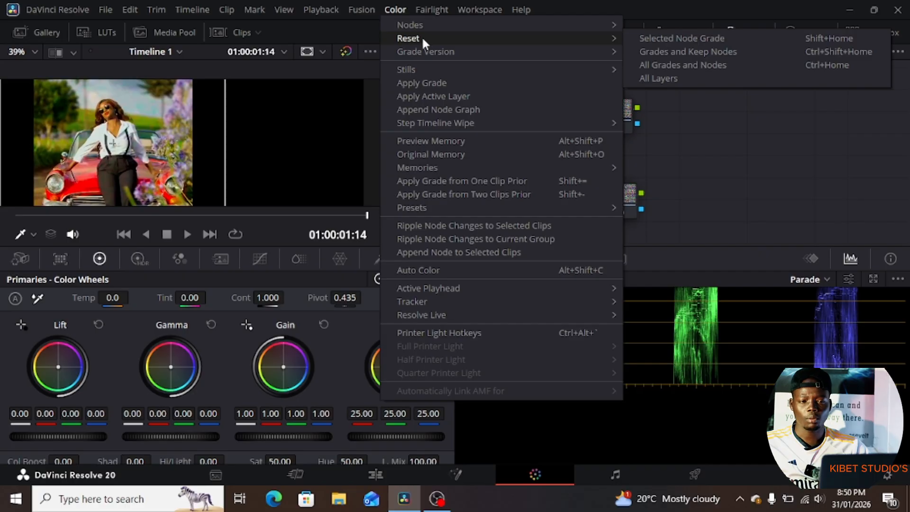
pyautogui.click(652, 51)
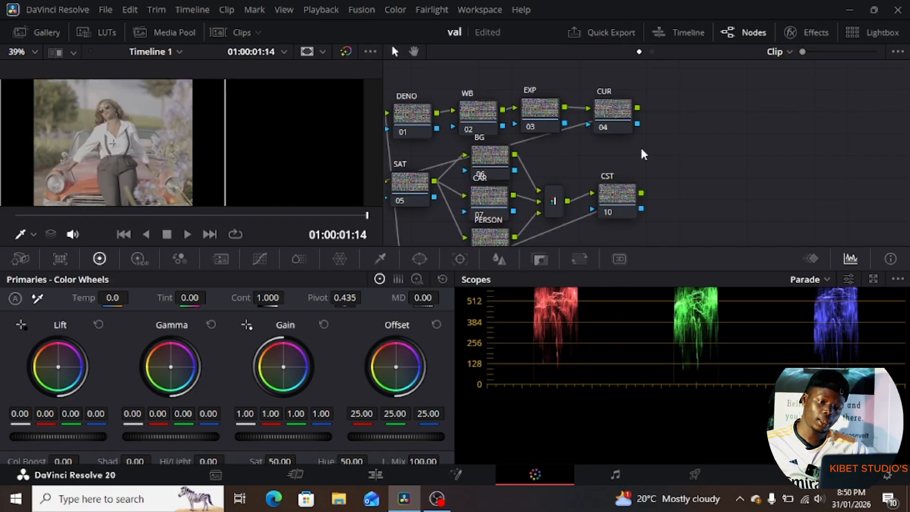
# - Search the effects library for "color" and apply Color Space Transform to the CST node
pyautogui.scroll(-3, 652, 142)
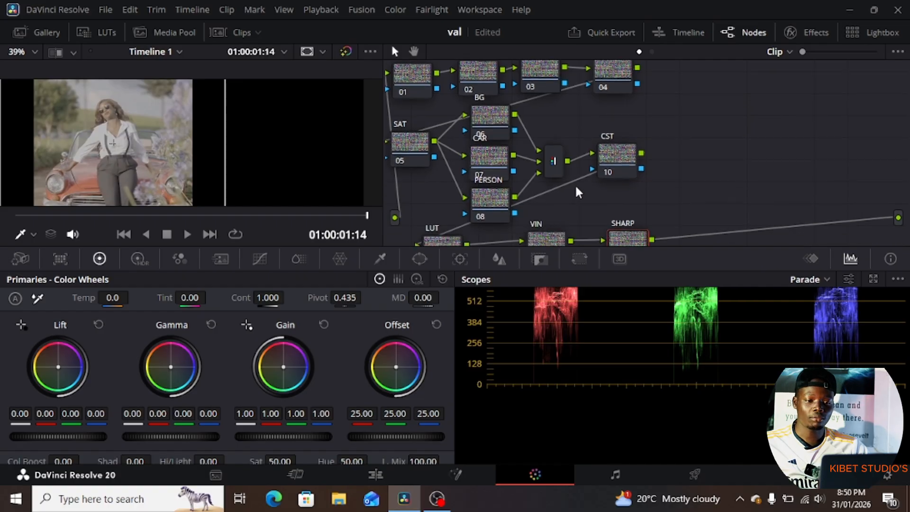
pyautogui.click(621, 155)
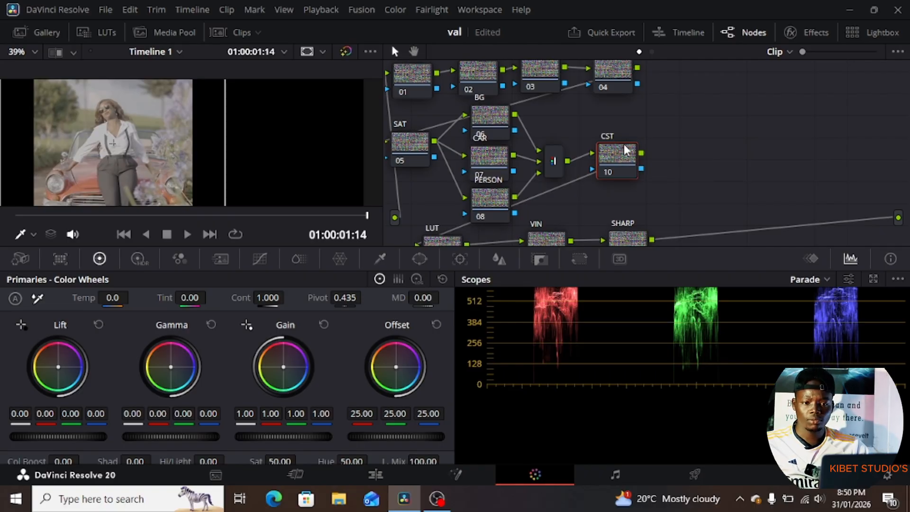
pyautogui.click(804, 31)
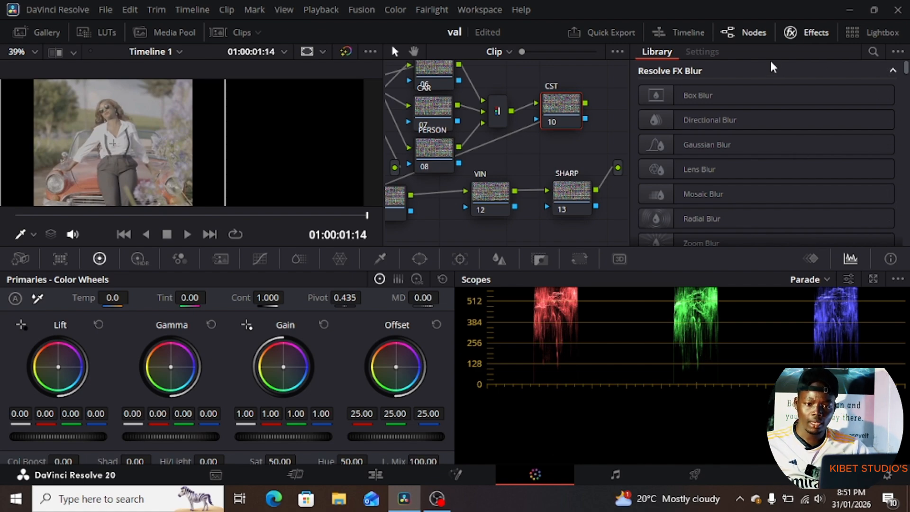
pyautogui.click(871, 48)
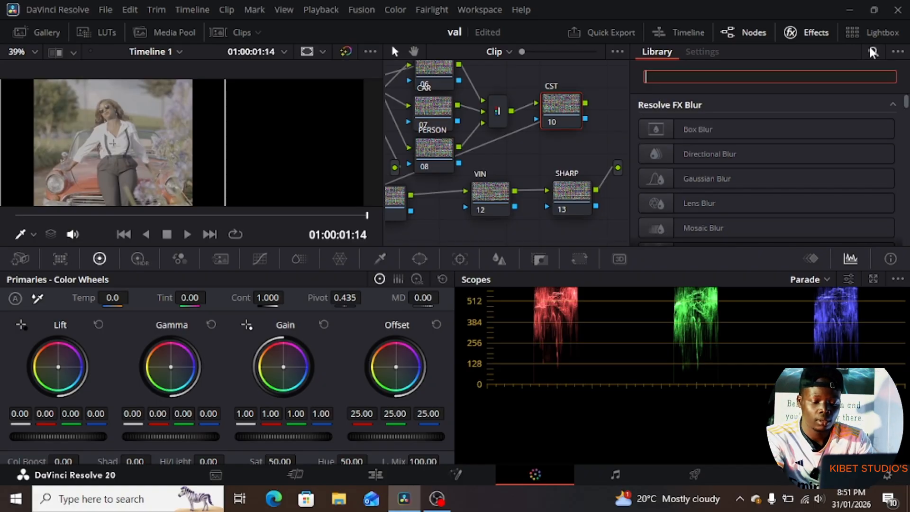
pyautogui.write('color')
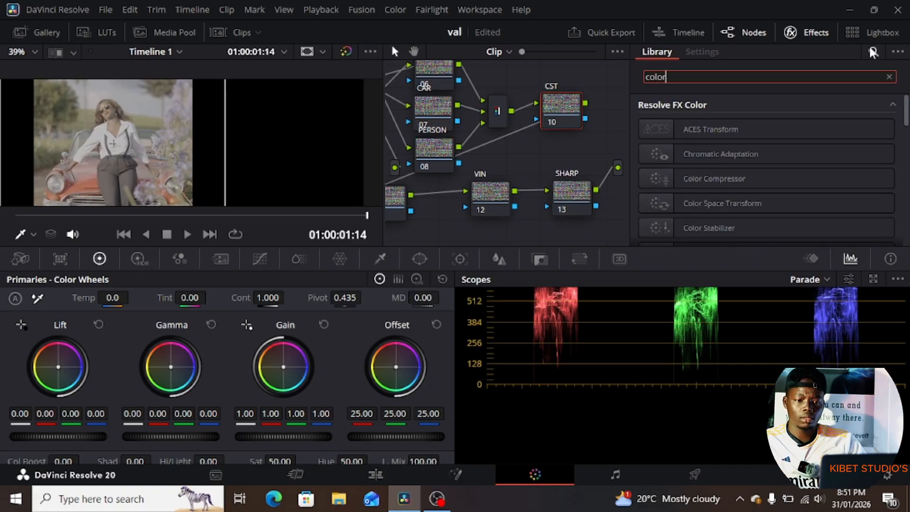
pyautogui.click(722, 209)
pyautogui.moveTo(721, 209); pyautogui.dragTo(565, 108)
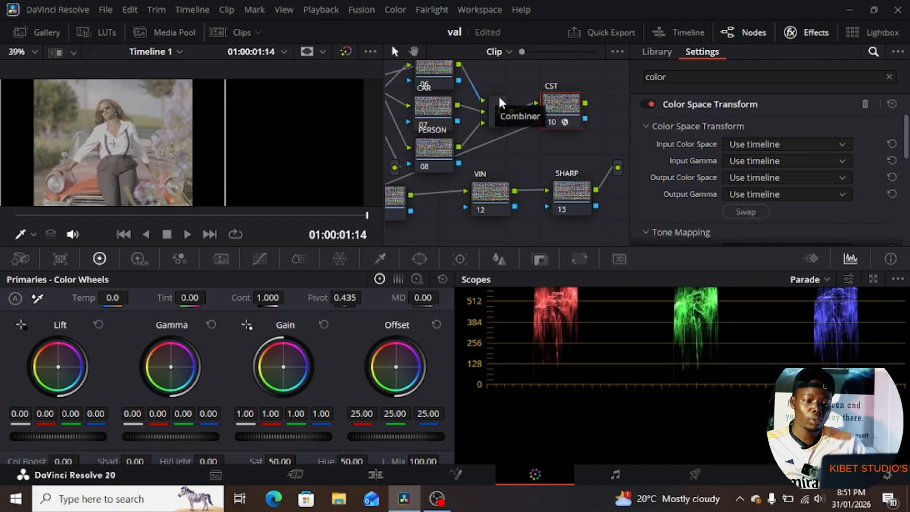
# - Set the Color Space Transform's input color space to Sony S-Gamut
pyautogui.scroll(-1, 498, 114)
pyautogui.scroll(1, 500, 122)
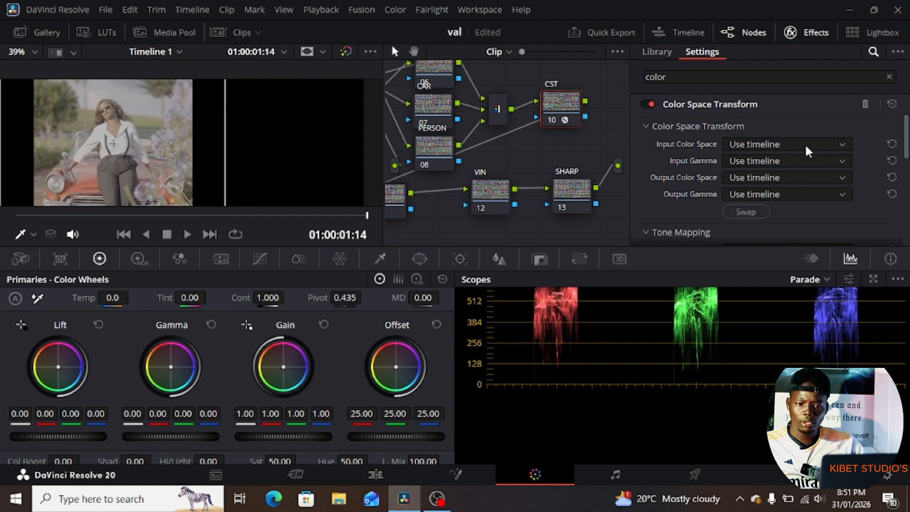
pyautogui.click(818, 144)
pyautogui.scroll(-1, 808, 194)
pyautogui.scroll(-10, 807, 193)
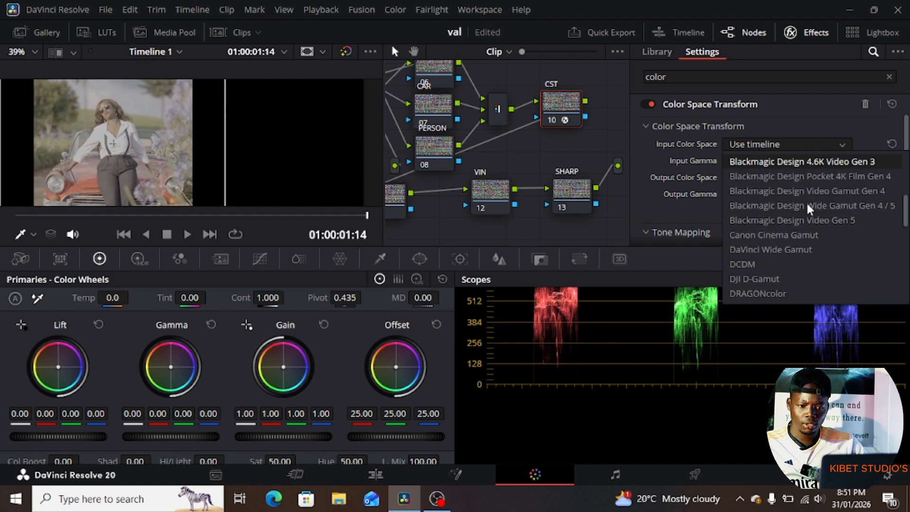
pyautogui.scroll(-1, 807, 236)
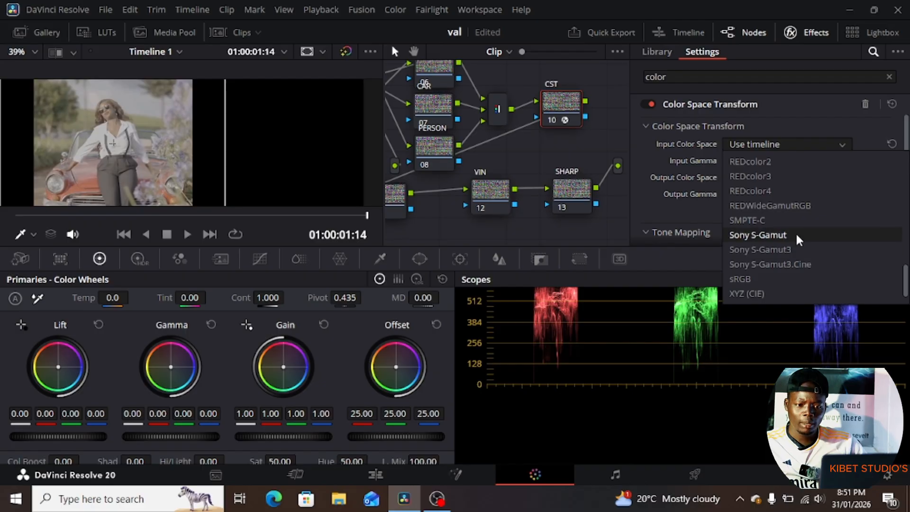
pyautogui.click(796, 235)
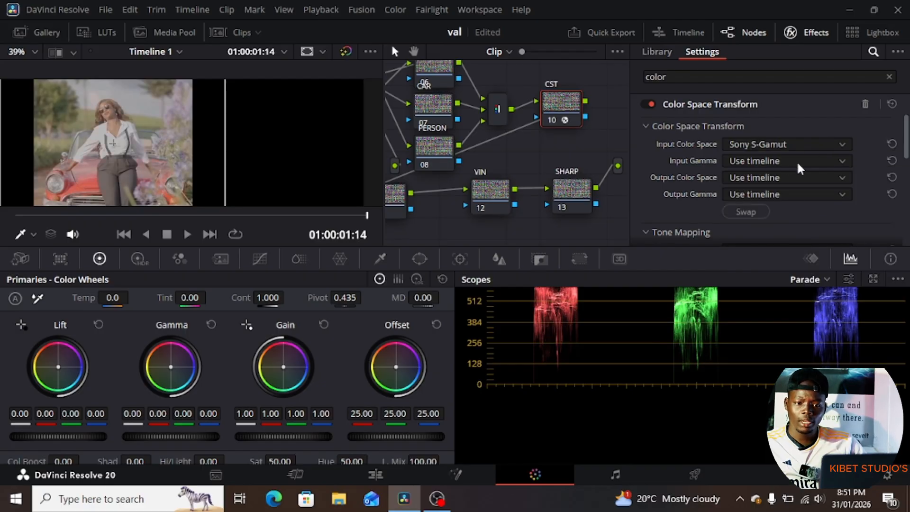
# - Set the Color Space Transform's input gamma to Sony S-Log3
pyautogui.click(838, 164)
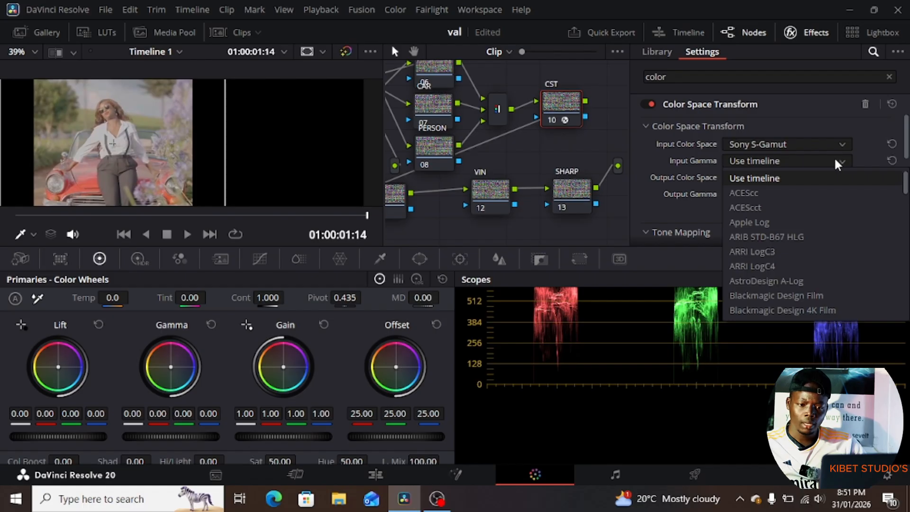
pyautogui.scroll(-6, 809, 237)
pyautogui.scroll(-10, 810, 238)
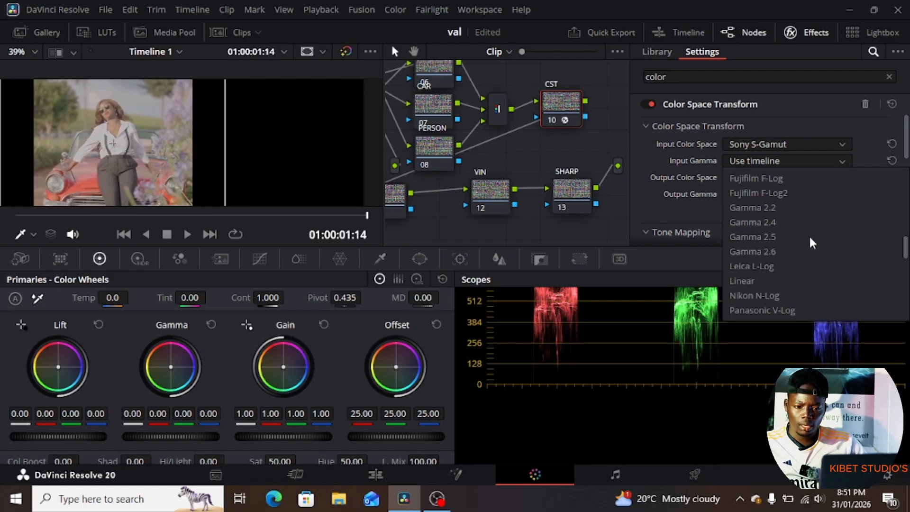
pyautogui.scroll(-4, 811, 252)
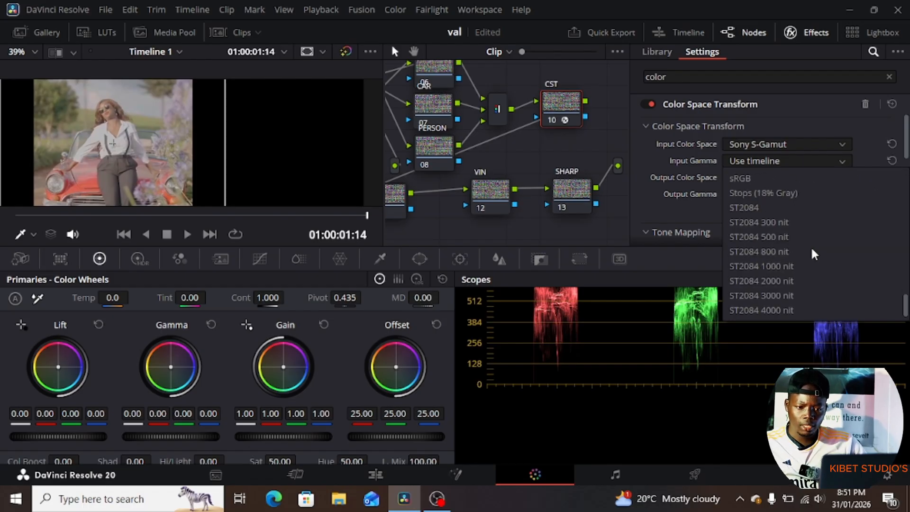
pyautogui.scroll(4, 811, 248)
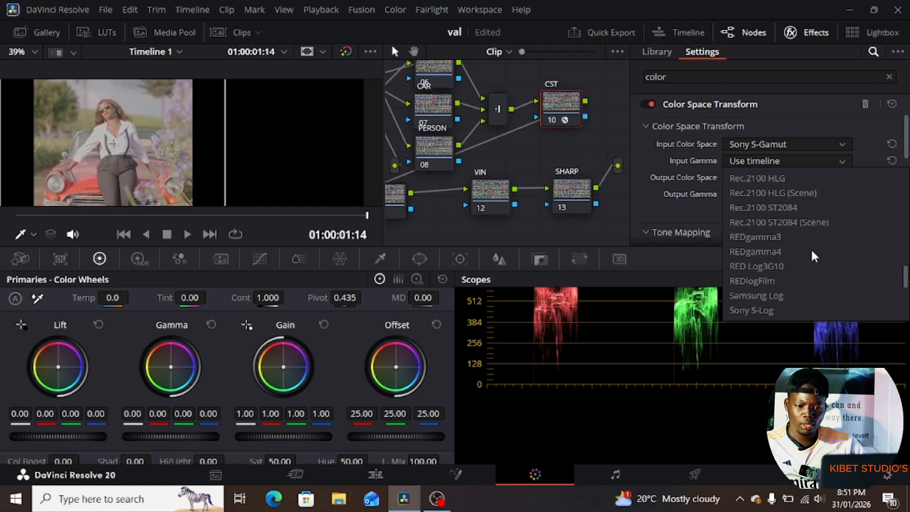
pyautogui.scroll(-3, 811, 248)
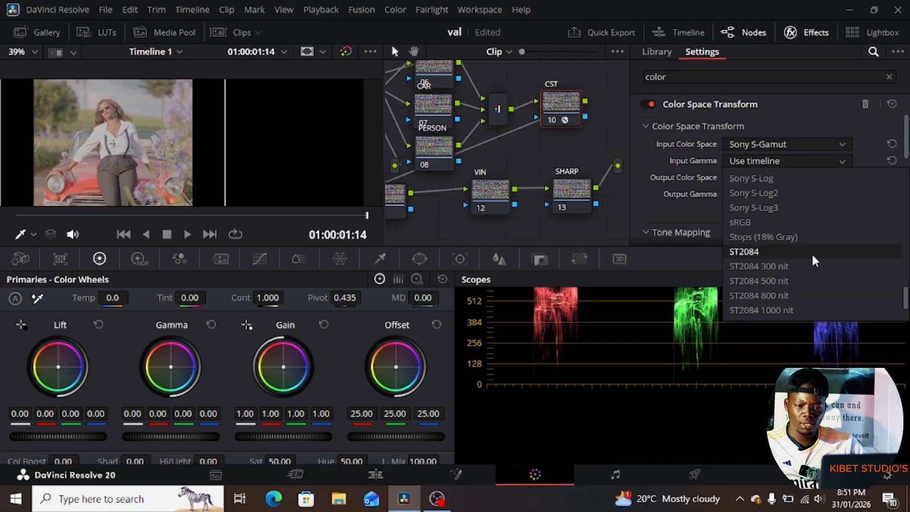
pyautogui.click(782, 209)
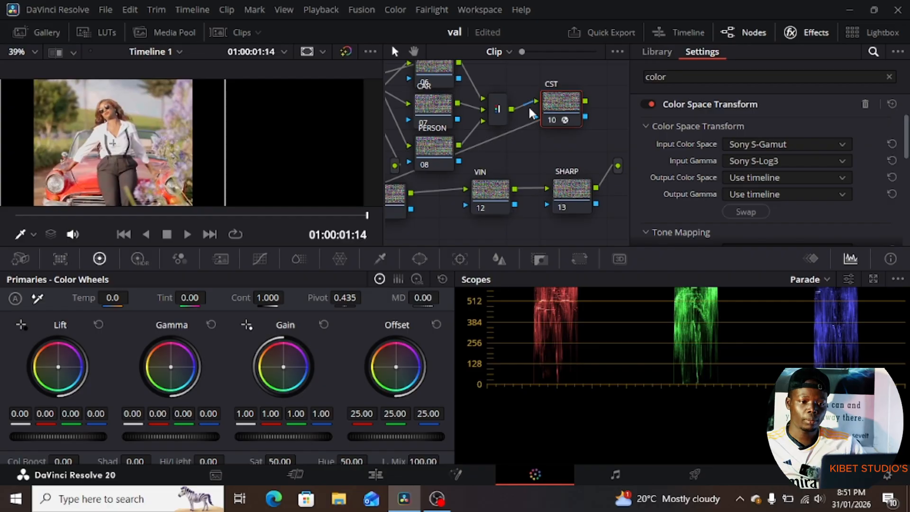
# - Toggle the CST node off and on to compare the image with and without the color space transform
pyautogui.moveTo(555, 118); pyautogui.dragTo(551, 119)
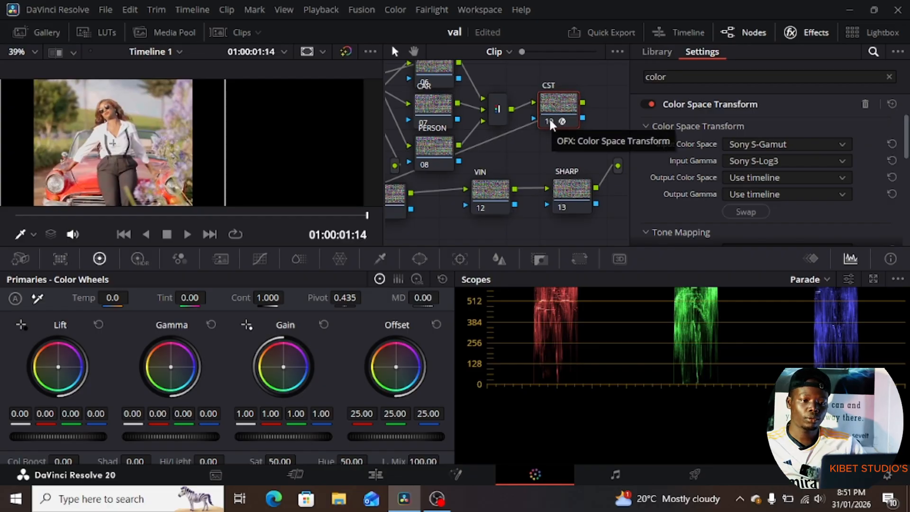
pyautogui.click(549, 122)
pyautogui.click(547, 121)
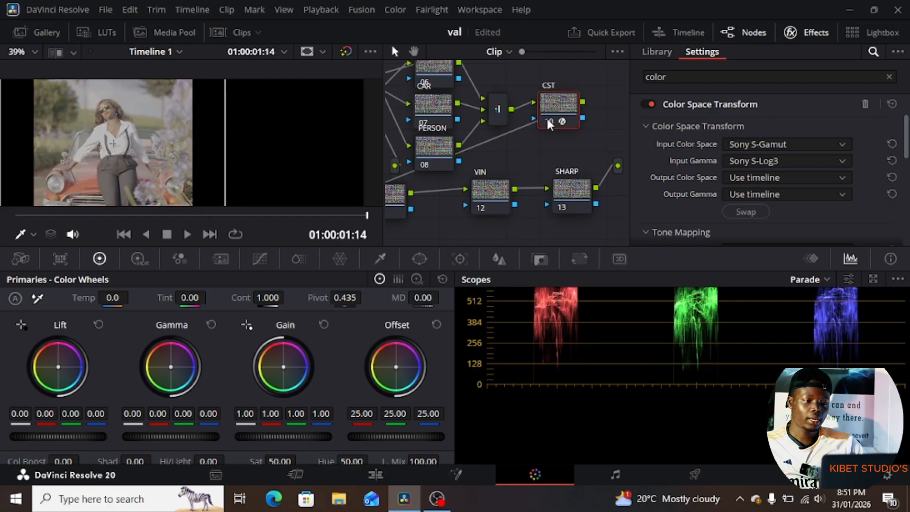
pyautogui.click(547, 118)
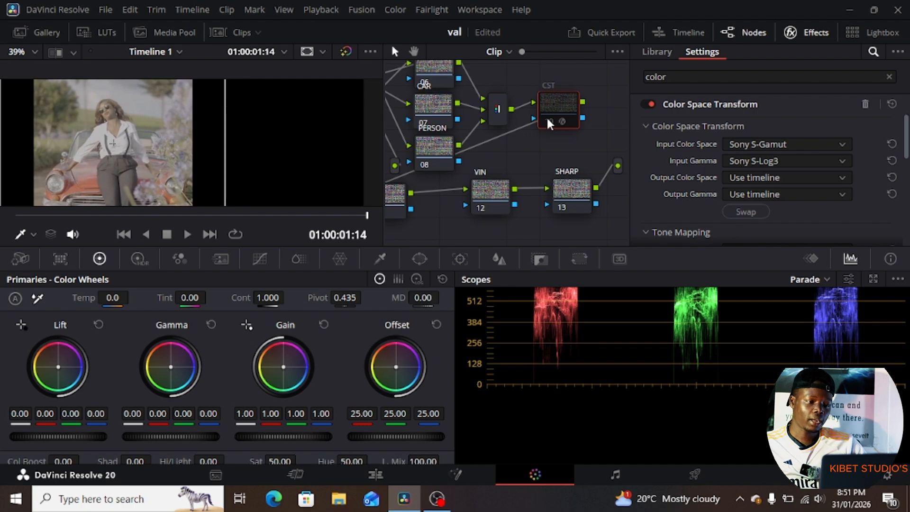
pyautogui.click(547, 116)
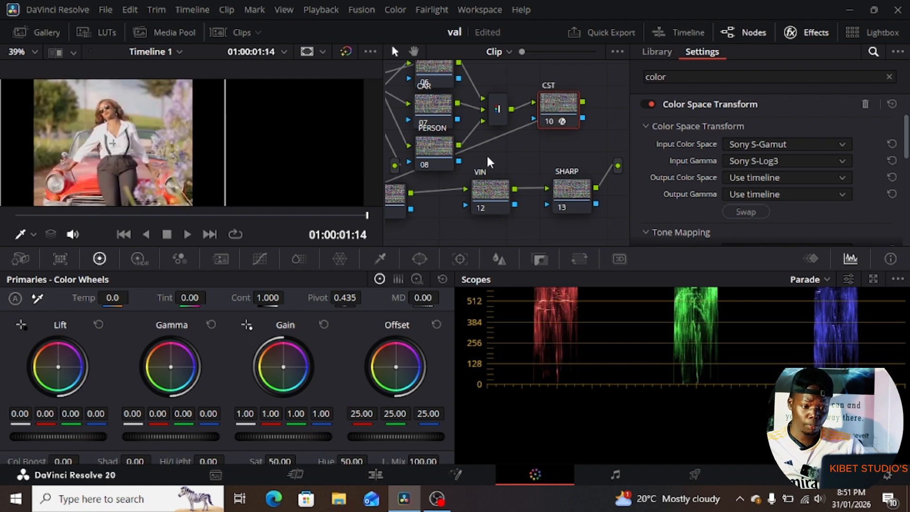
# - Hide the effects library, then select the WB node and nudge it slightly higher between DENO and EXP
pyautogui.scroll(3, 488, 163)
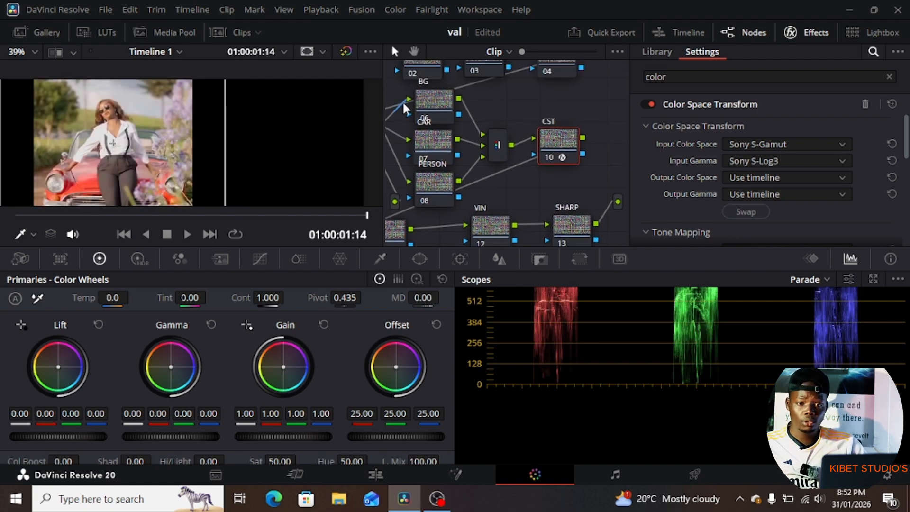
pyautogui.click(789, 33)
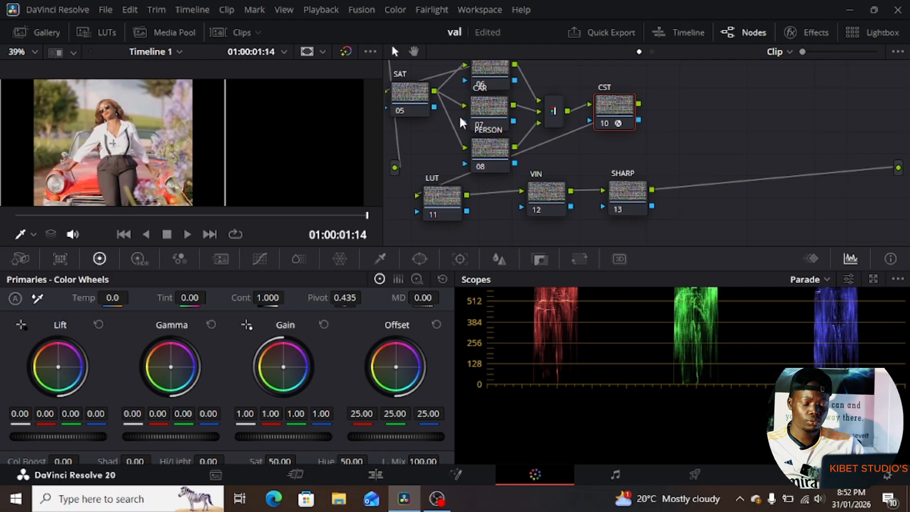
pyautogui.scroll(1, 417, 112)
pyautogui.scroll(6, 448, 107)
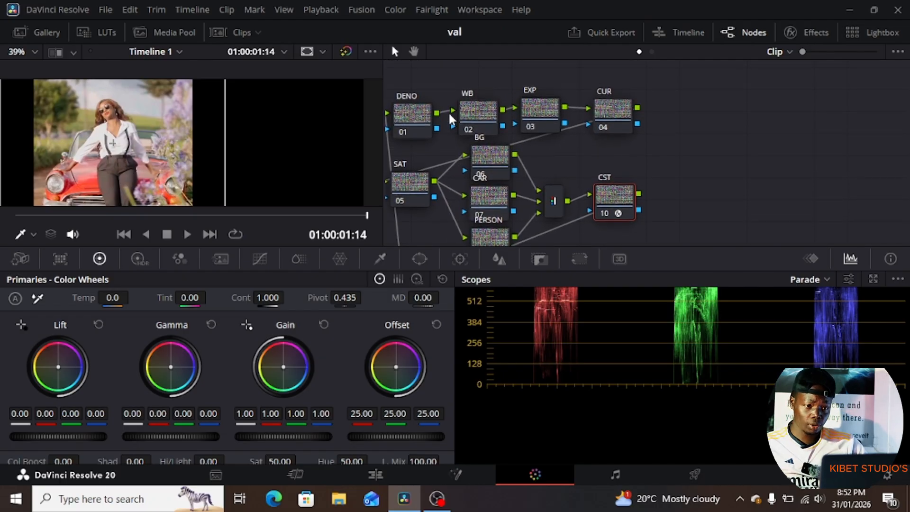
pyautogui.click(474, 112)
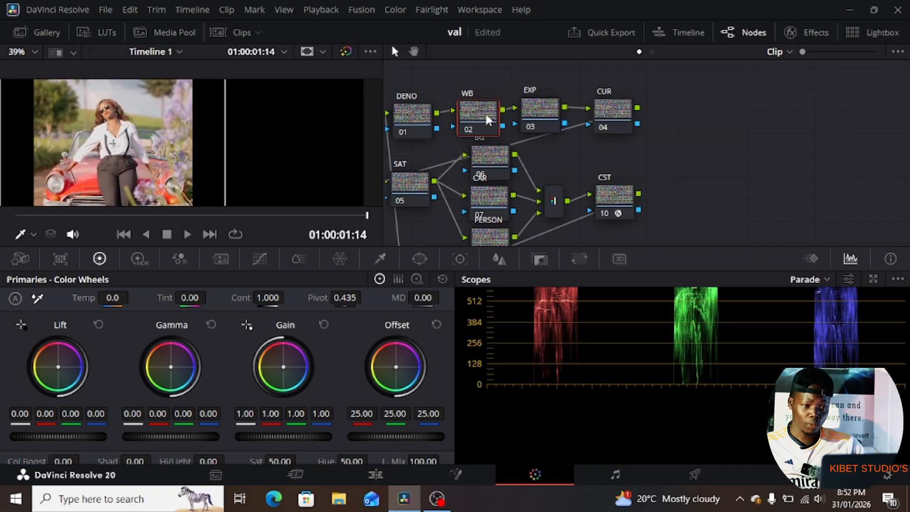
pyautogui.moveTo(485, 111); pyautogui.dragTo(482, 103)
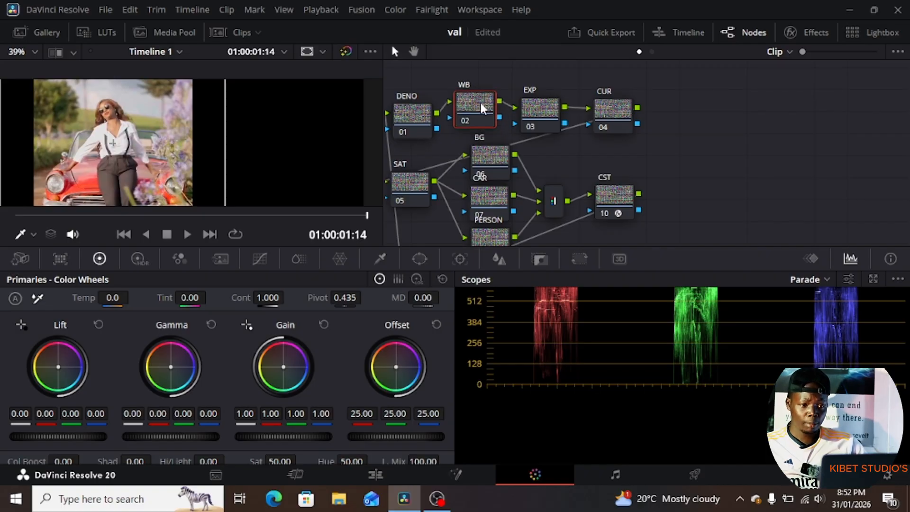
pyautogui.scroll(-2, 531, 160)
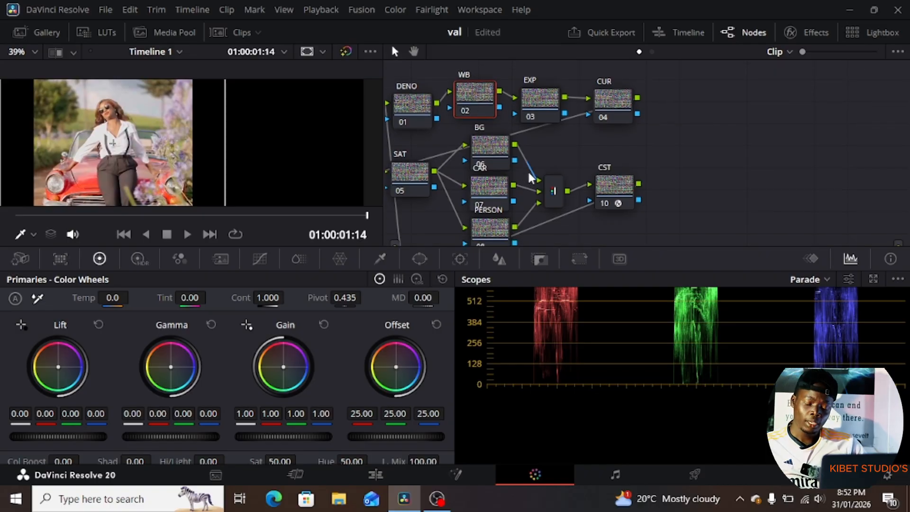
pyautogui.scroll(-1, 473, 120)
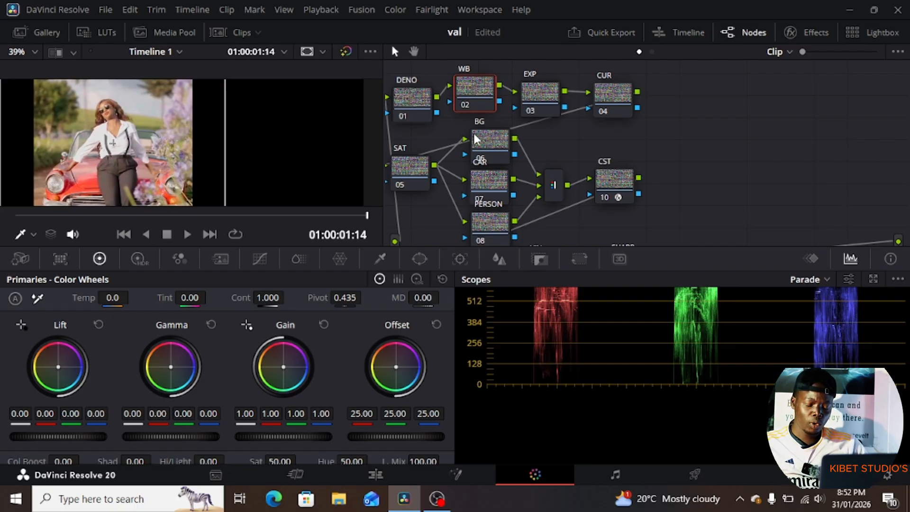
# - Switch the scope to Vectorscope and shift the WB node's Offset color balance to about 18.03 red, 25.79 green and 17.95 blue
pyautogui.click(824, 279)
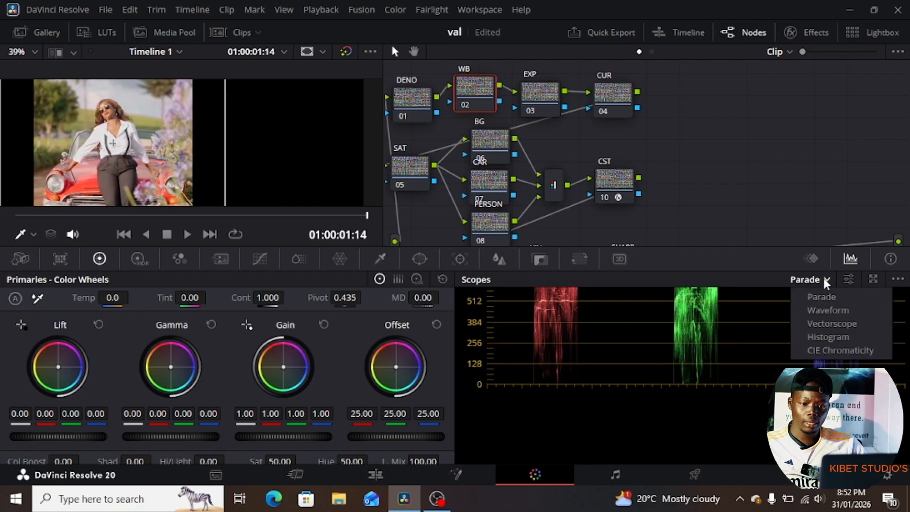
pyautogui.click(831, 323)
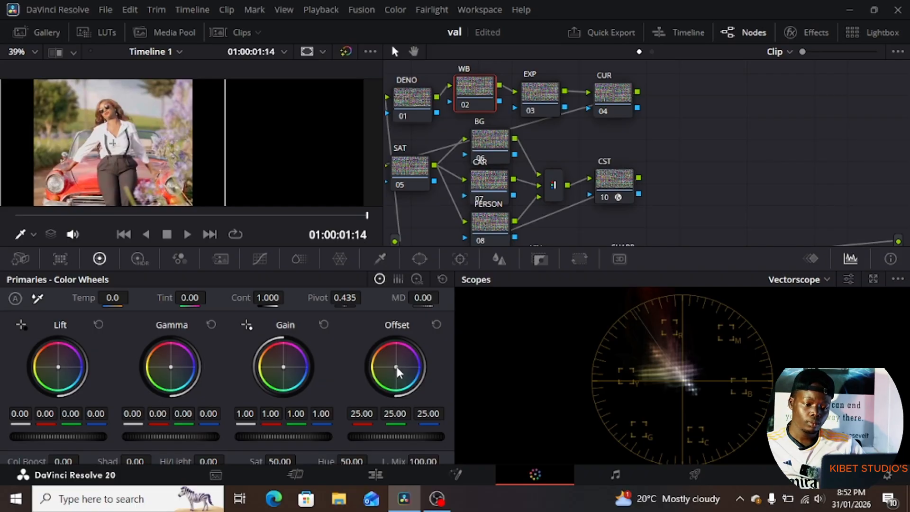
pyautogui.moveTo(396, 366); pyautogui.dragTo(396, 371)
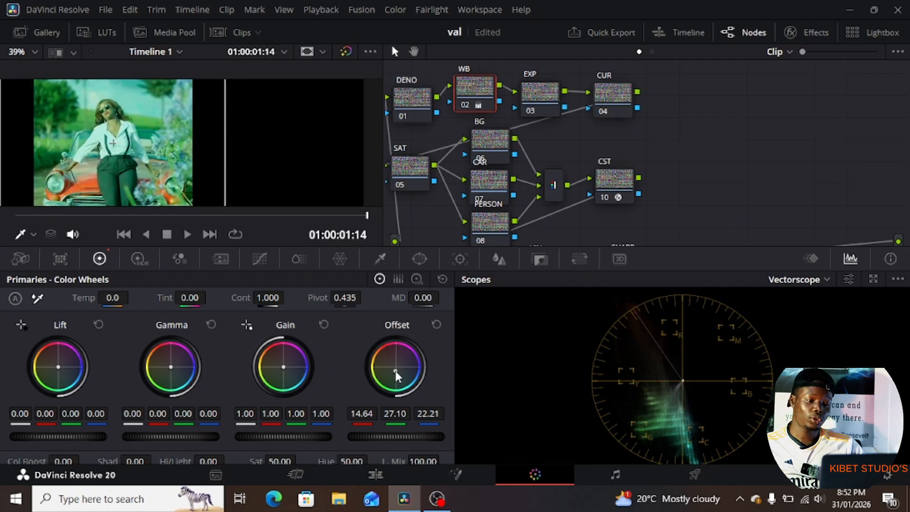
pyautogui.moveTo(396, 370); pyautogui.dragTo(394, 370)
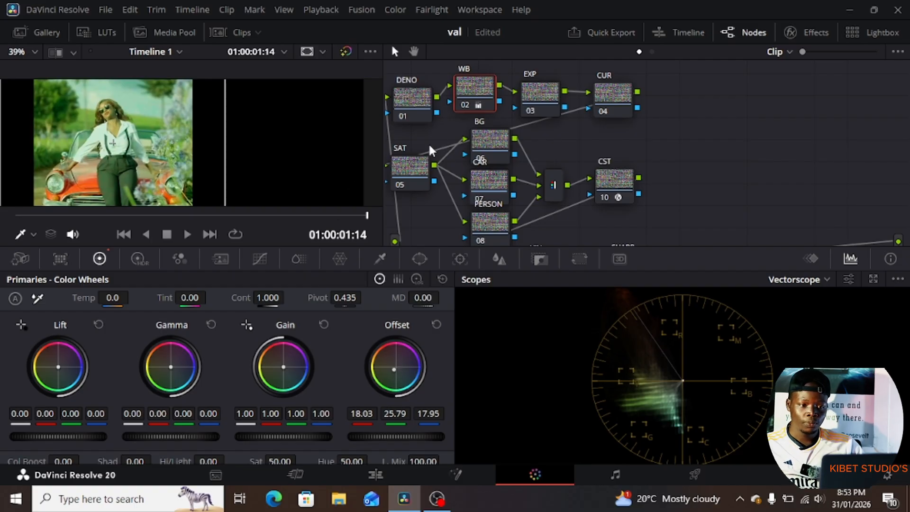
pyautogui.scroll(1, 446, 137)
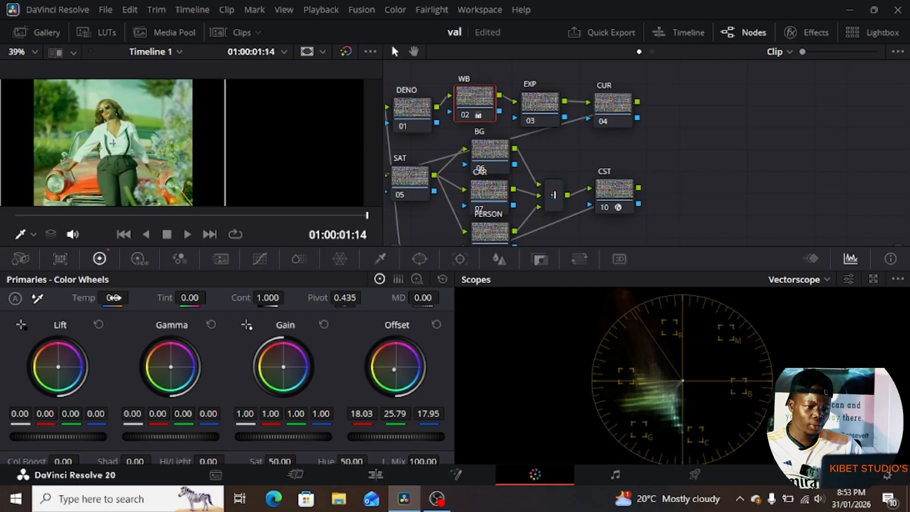
# - Set the WB node's temperature to 250 and rebalance its Offset to about 19.04 red, 24.93 green and 18.64 blue
pyautogui.moveTo(113, 299)
pyautogui.mouseDown()
pyautogui.moveTo(101, 298)
pyautogui.moveTo(120, 298)
pyautogui.mouseUp()
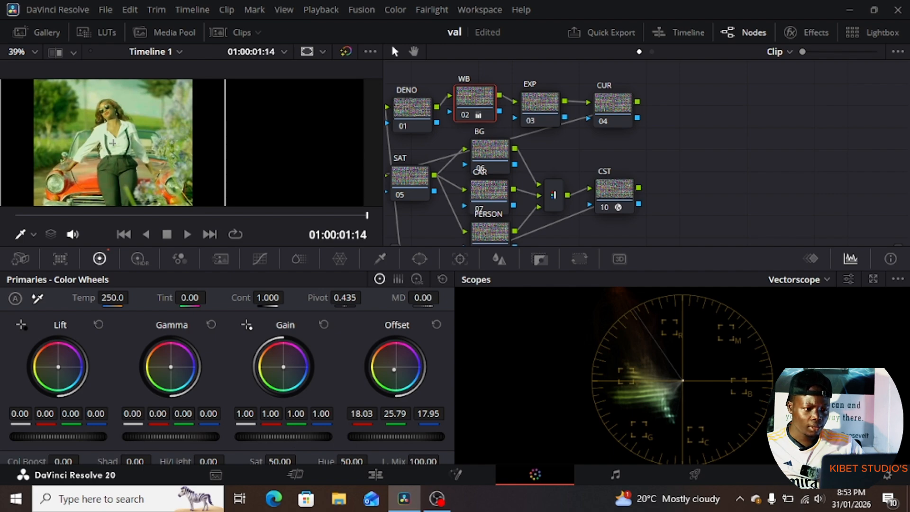
pyautogui.moveTo(396, 437); pyautogui.dragTo(397, 437)
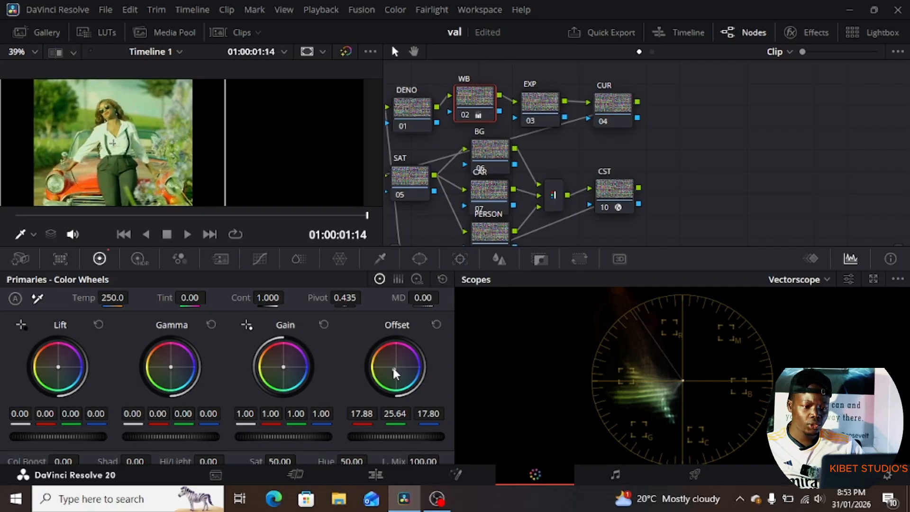
pyautogui.moveTo(392, 368); pyautogui.dragTo(396, 365)
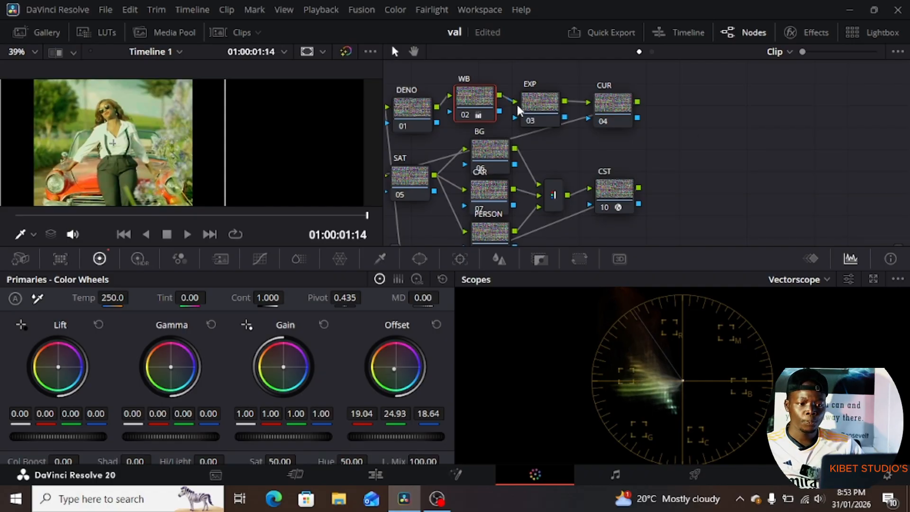
# - Make the window full screen and set the EXP node's highlights to -4.00 and saturation to 55.60
pyautogui.click(542, 101)
pyautogui.moveTo(538, 104); pyautogui.dragTo(541, 98)
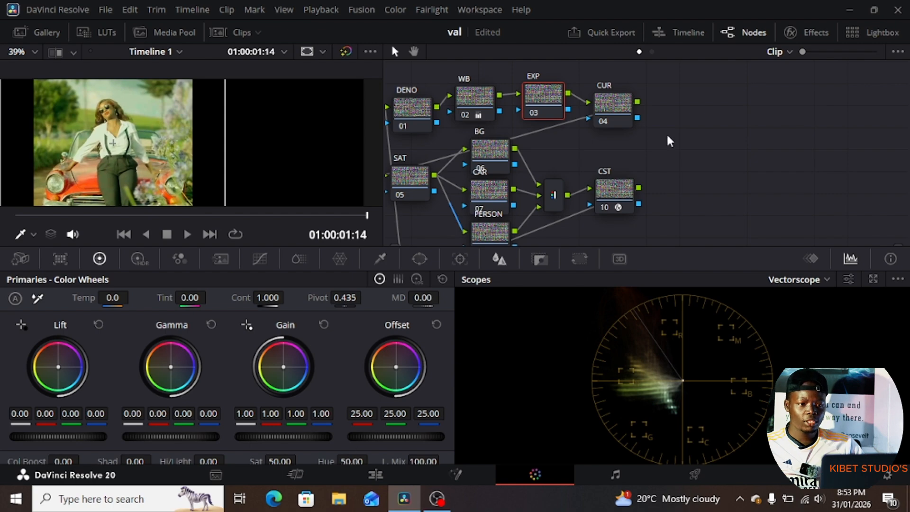
pyautogui.click(471, 8)
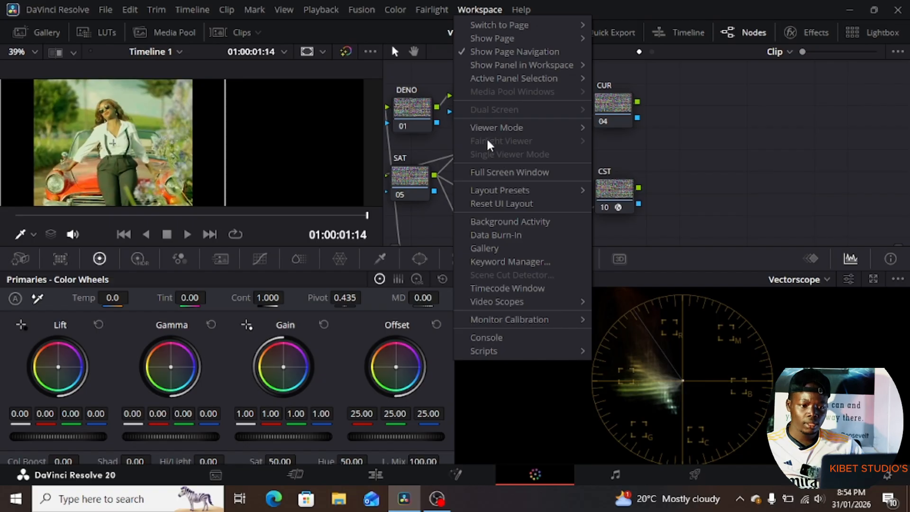
pyautogui.click(491, 168)
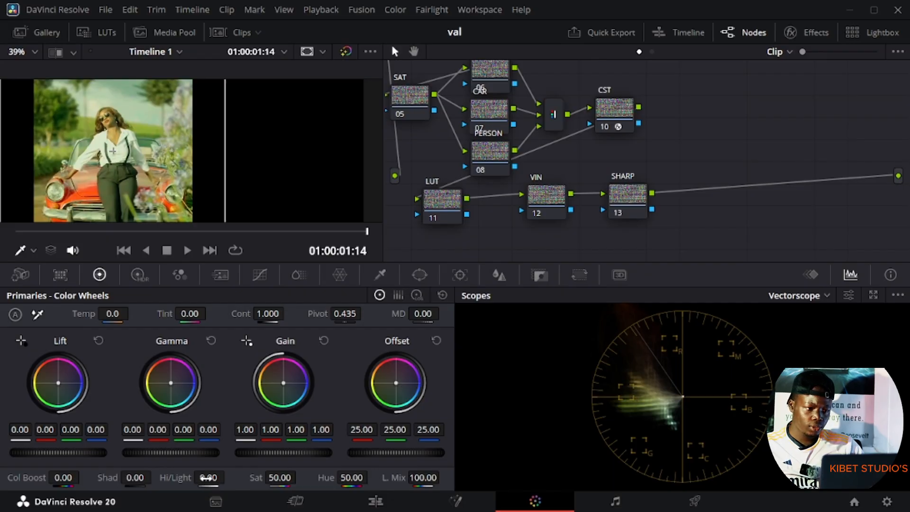
pyautogui.moveTo(209, 478); pyautogui.dragTo(203, 478)
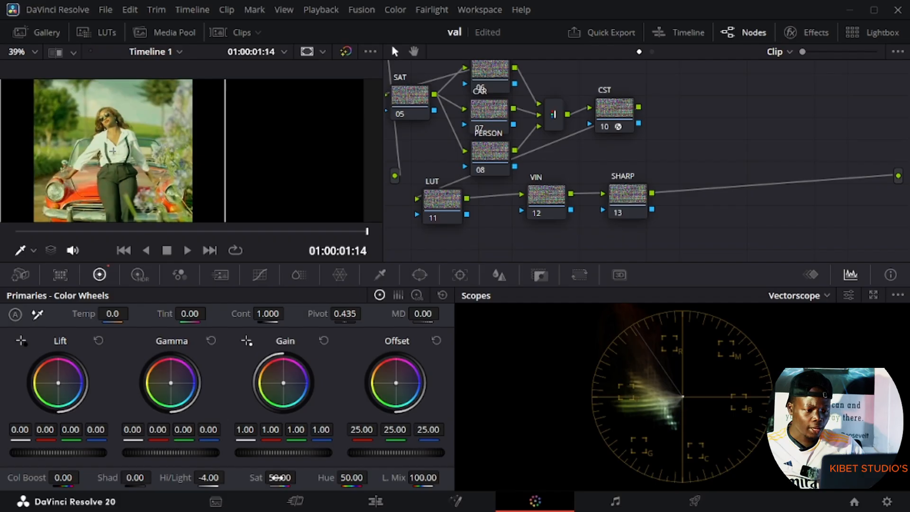
pyautogui.moveTo(280, 478)
pyautogui.mouseDown()
pyautogui.moveTo(326, 478)
pyautogui.moveTo(310, 478)
pyautogui.mouseUp()
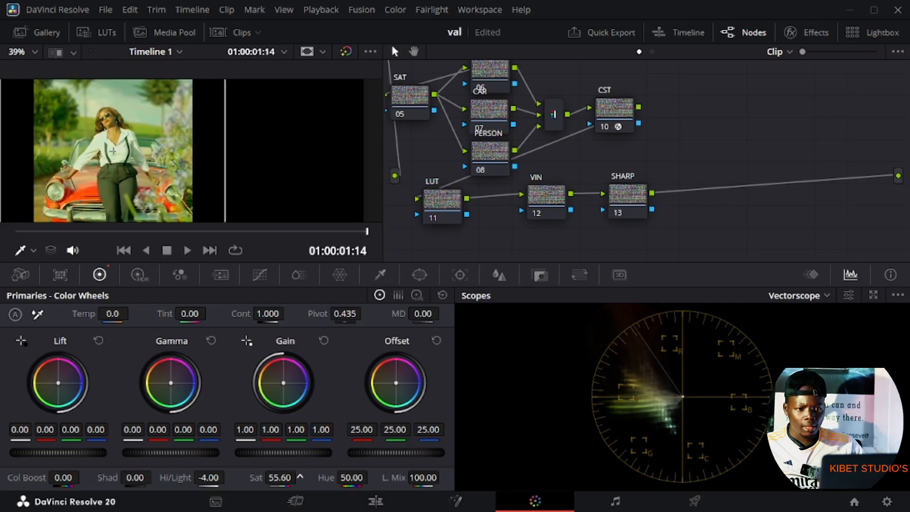
# - Toggle the EXP node off and on to compare the image with and without its adjustments
pyautogui.scroll(4, 499, 89)
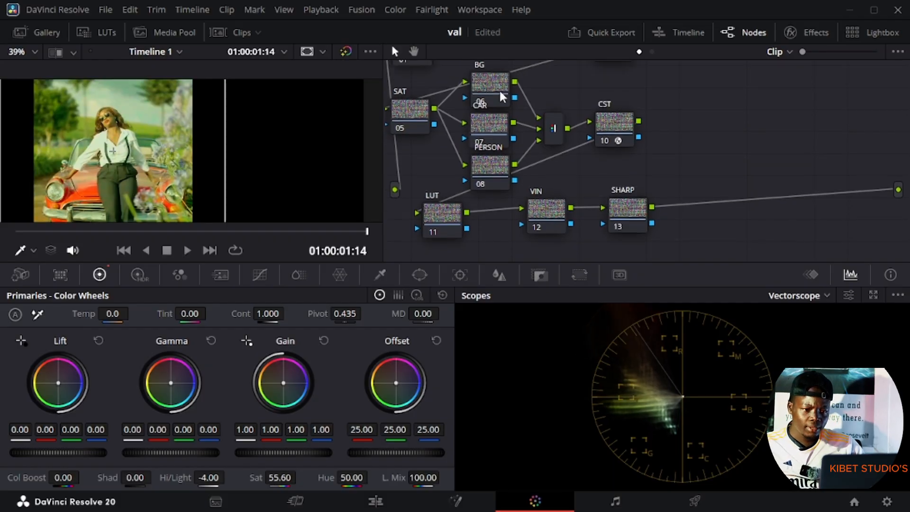
pyautogui.scroll(2, 490, 94)
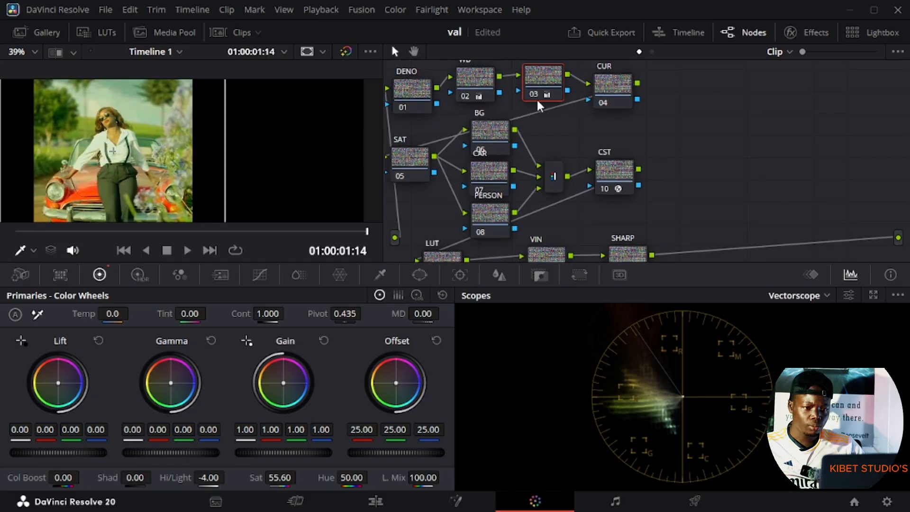
pyautogui.hotkey('ctrl', 'd')
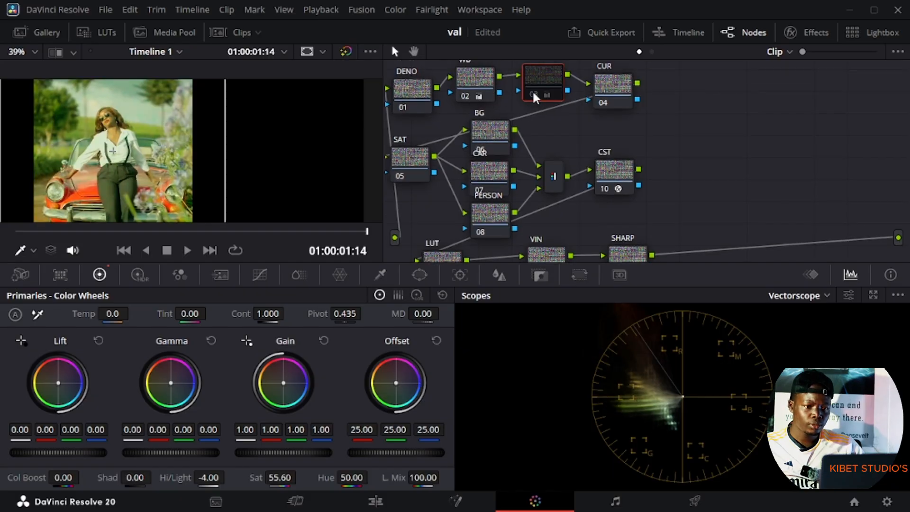
pyautogui.hotkey('ctrl', 'd')
pyautogui.hotkey('ctrl', 'd')
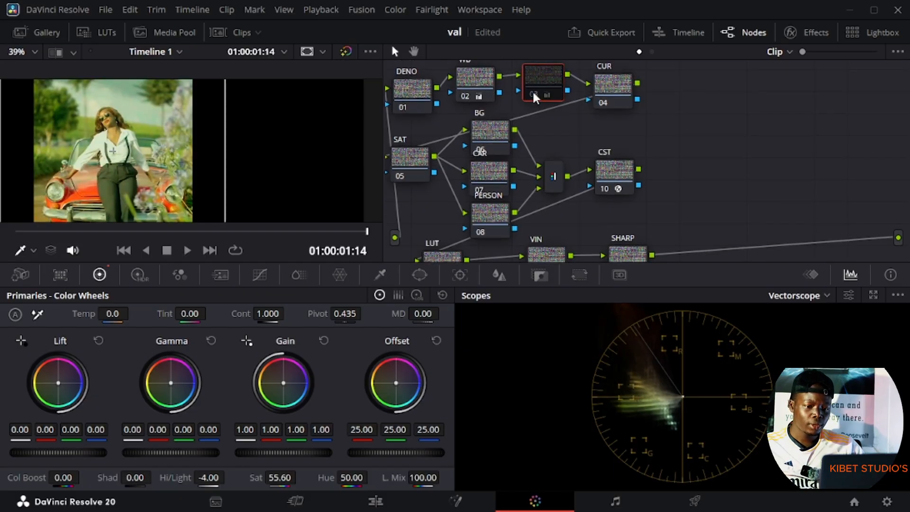
pyautogui.hotkey('ctrl', 'd')
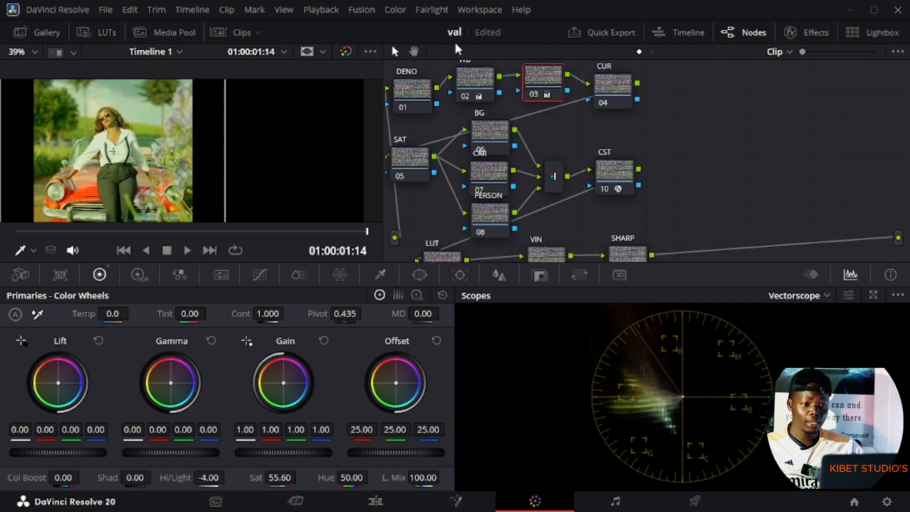
# - Rebalance the WB node's Offset color wheel to about 21.01 red, 23.31 green and 22.79 blue
pyautogui.click(471, 81)
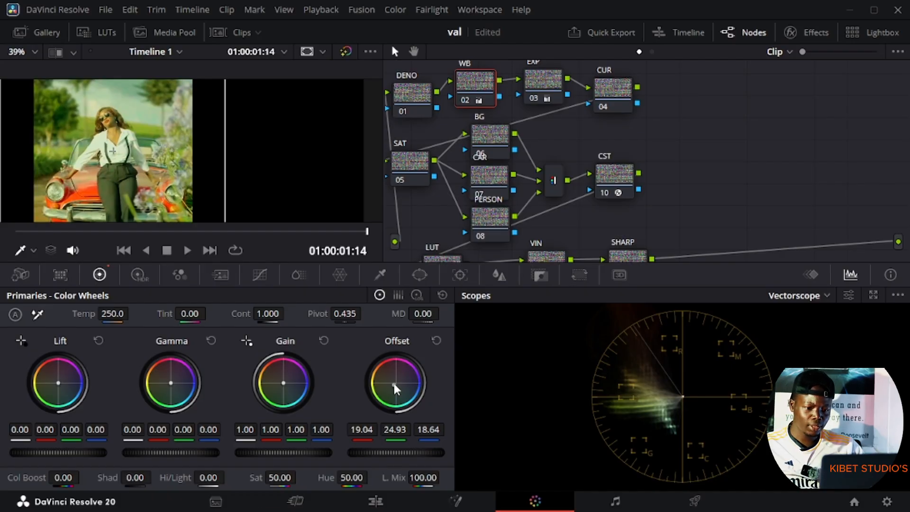
pyautogui.moveTo(394, 384); pyautogui.dragTo(402, 377)
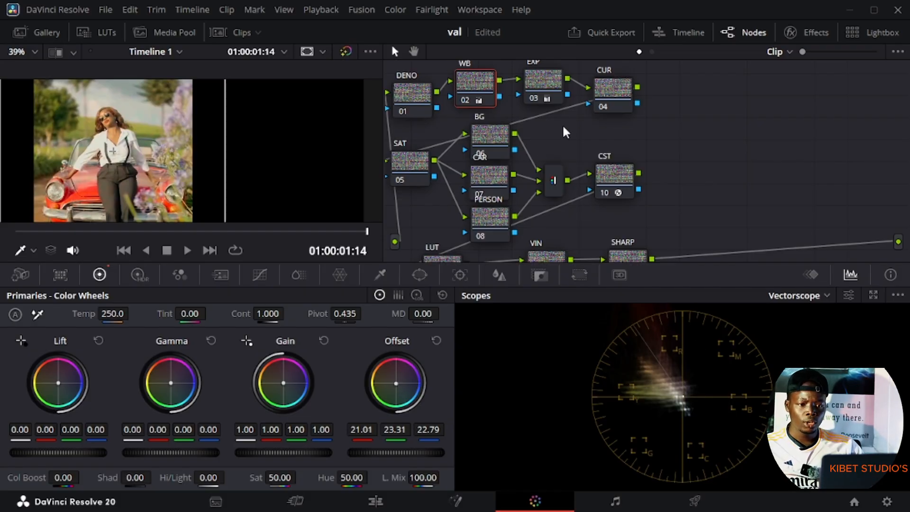
# - On the CUR node's Custom curve, pull the white point slightly inward and shift the black point inward along the baseline
pyautogui.scroll(2, 564, 127)
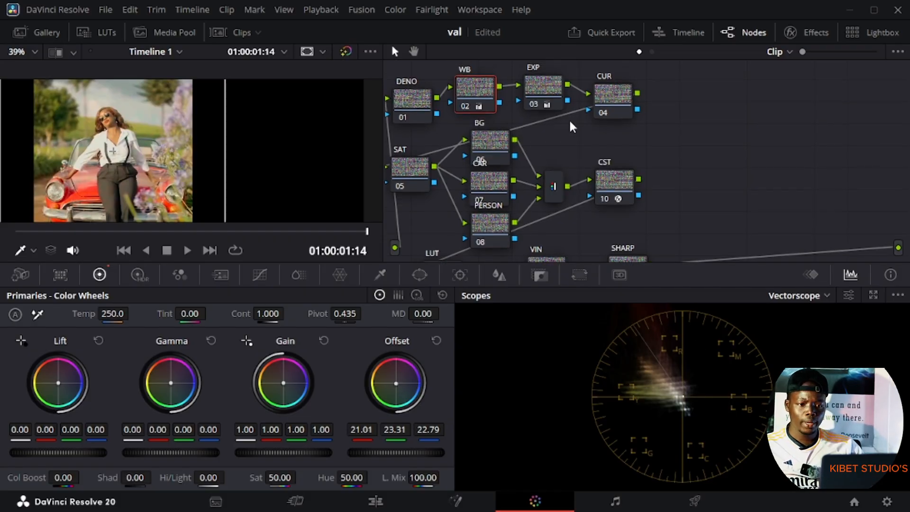
pyautogui.click(614, 98)
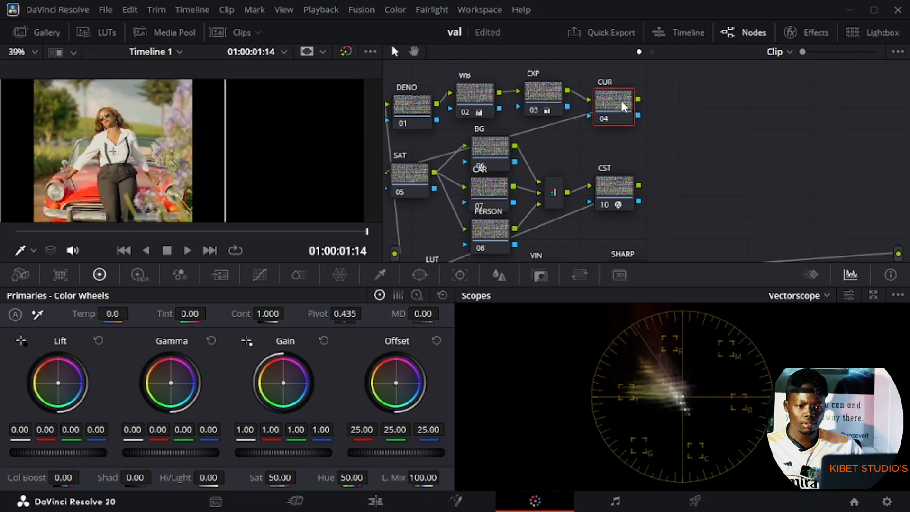
pyautogui.moveTo(625, 104); pyautogui.dragTo(629, 97)
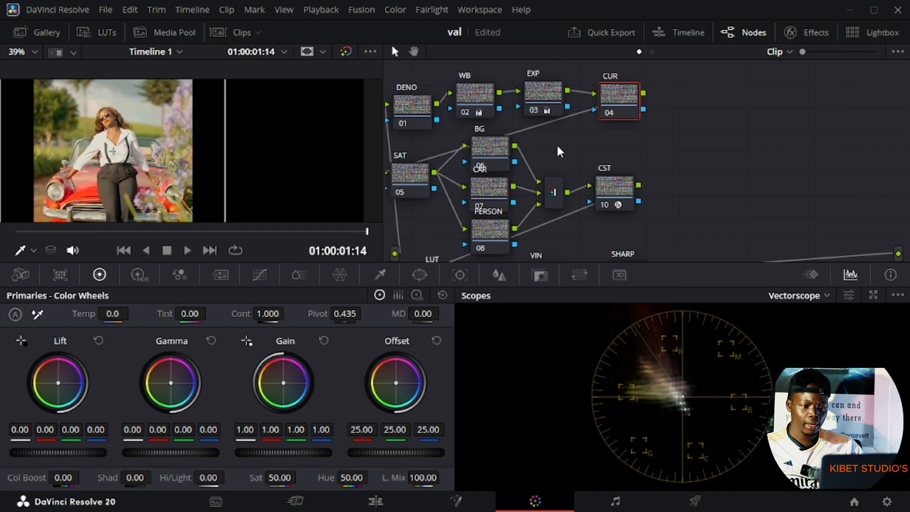
pyautogui.click(260, 276)
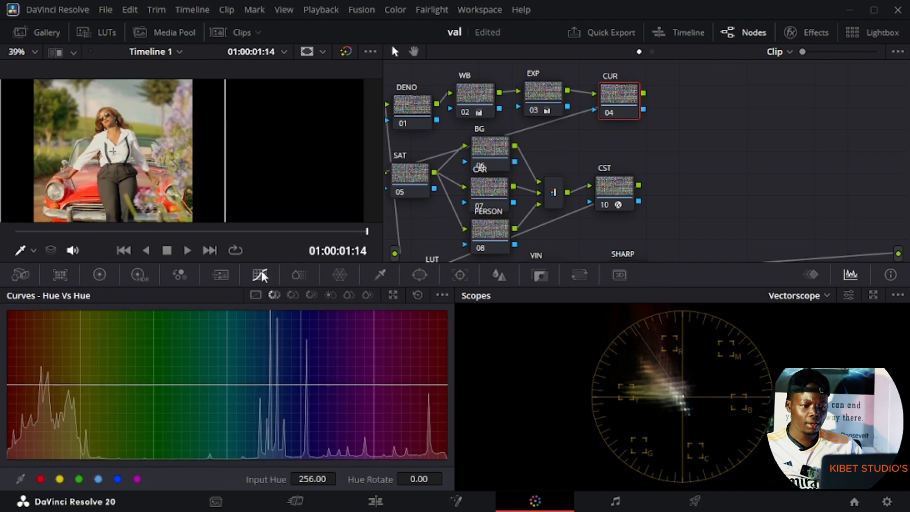
pyautogui.click(256, 297)
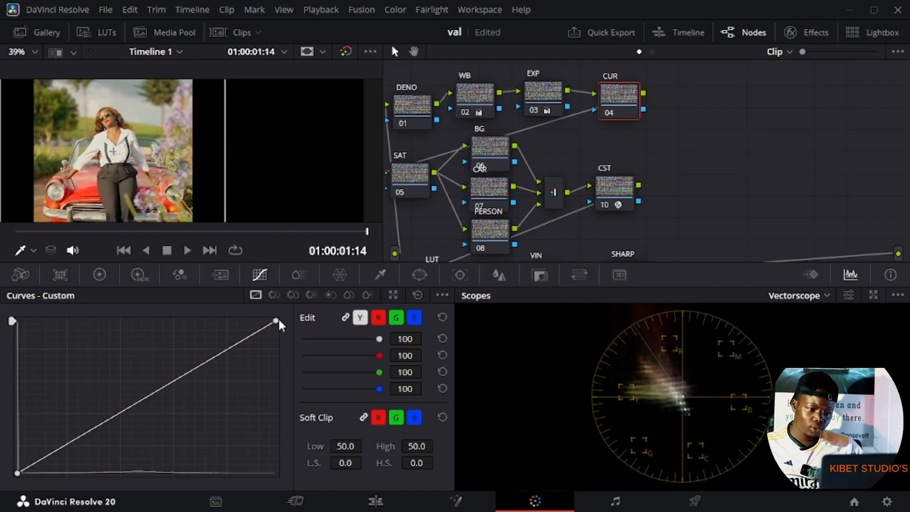
pyautogui.moveTo(276, 320); pyautogui.dragTo(273, 321)
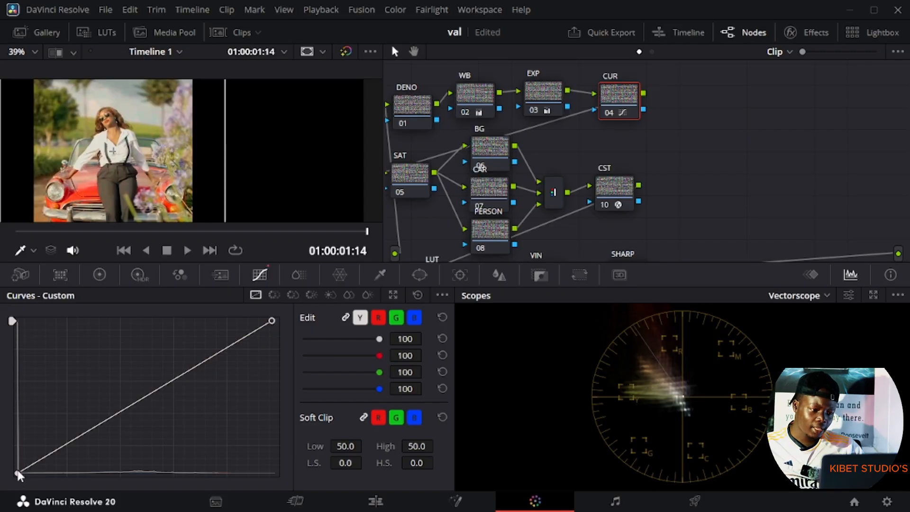
pyautogui.moveTo(18, 474); pyautogui.dragTo(34, 473)
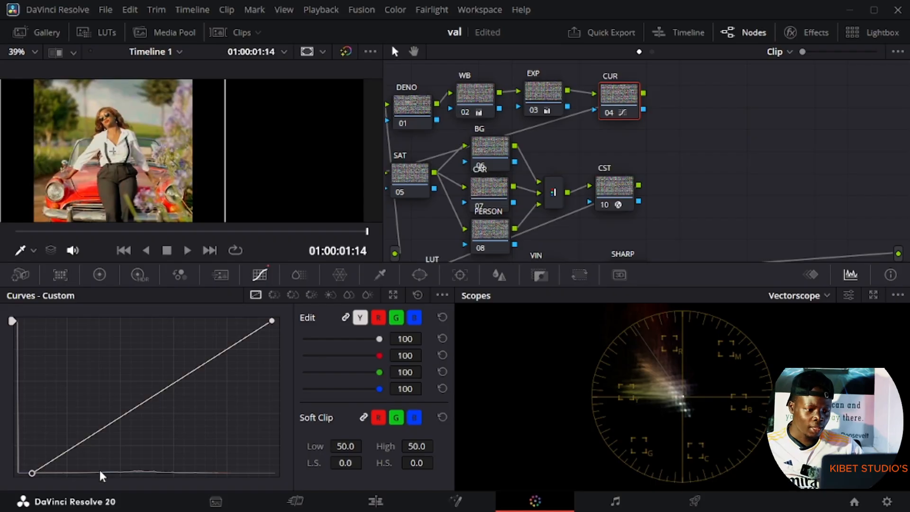
# - Add shadow, midtone and highlight points to the CUR node's curve, lowering the shadows and lifting the highlights into an S-curve
pyautogui.click(149, 396)
pyautogui.click(75, 443)
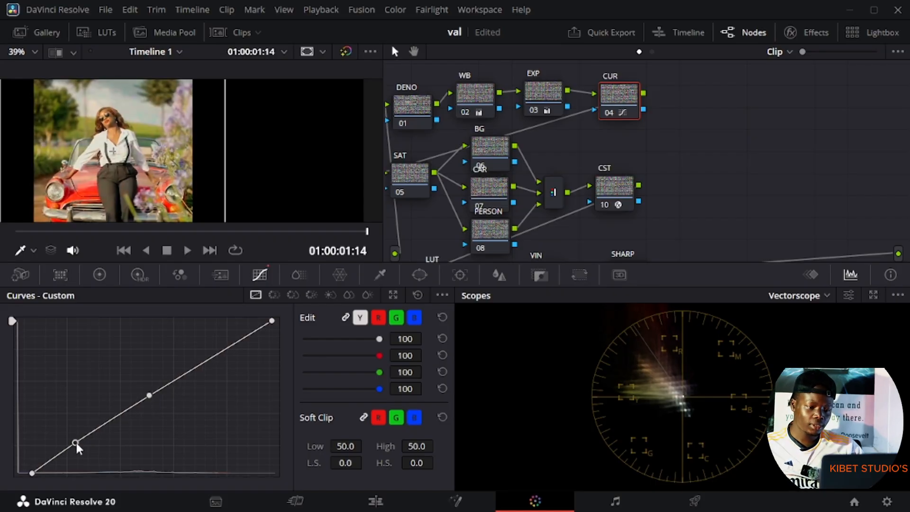
pyautogui.click(224, 349)
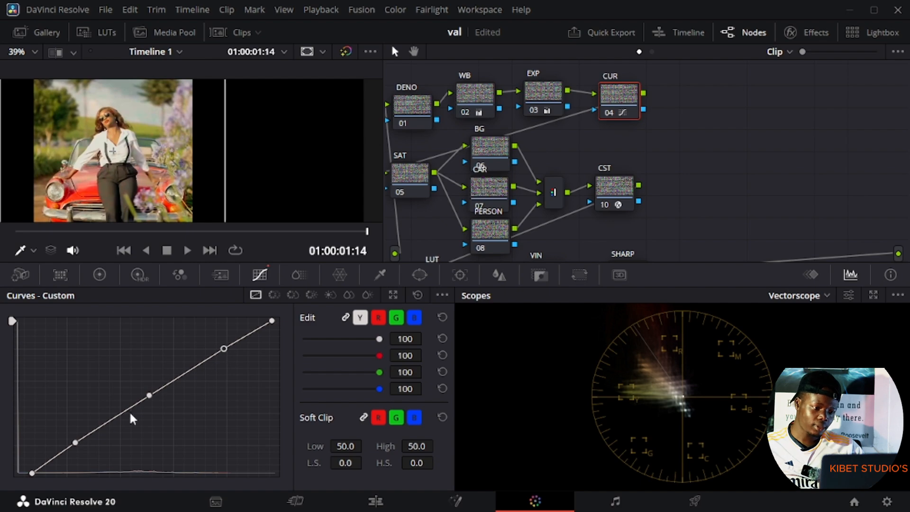
pyautogui.moveTo(75, 442); pyautogui.dragTo(77, 452)
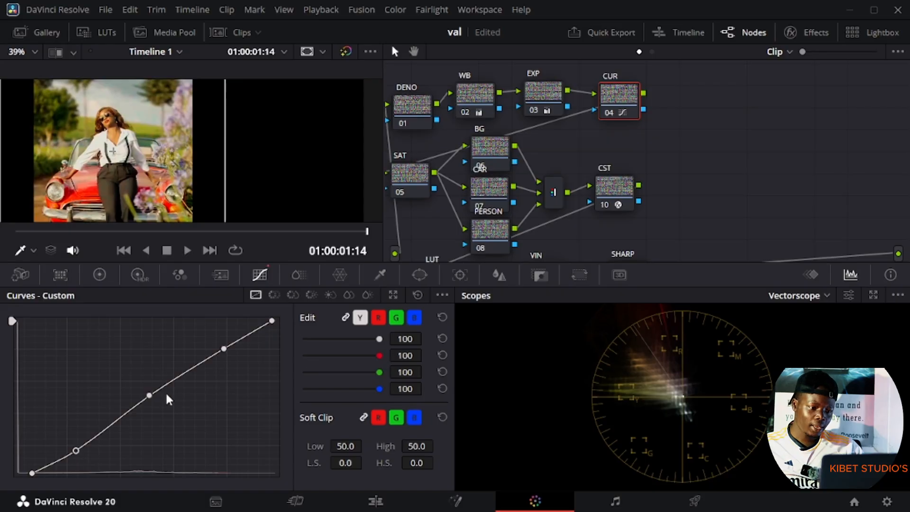
pyautogui.moveTo(224, 351); pyautogui.dragTo(211, 347)
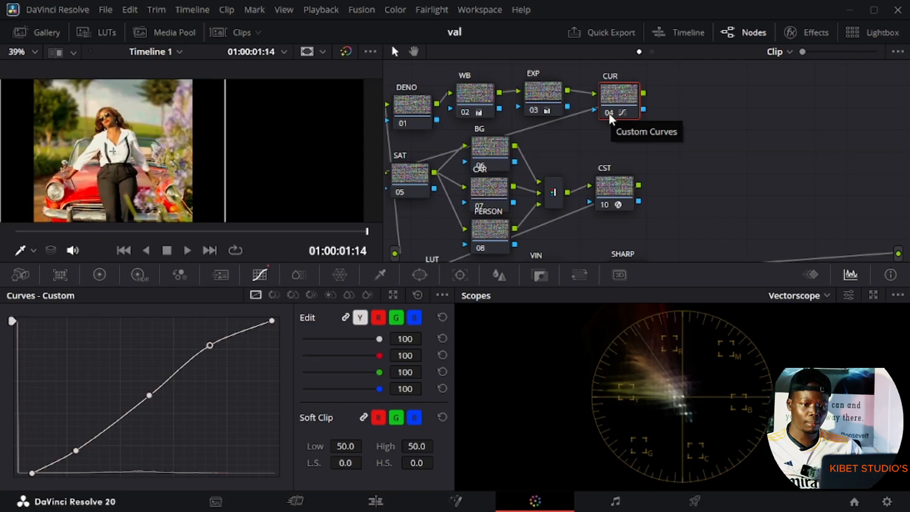
# - Toggle the CUR node off and on to compare the image with and without the curve
pyautogui.click(607, 111)
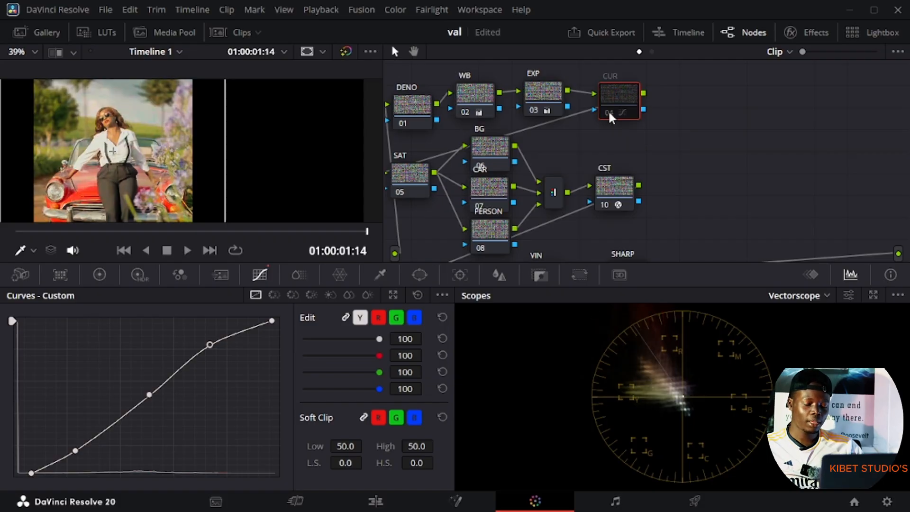
pyautogui.click(608, 112)
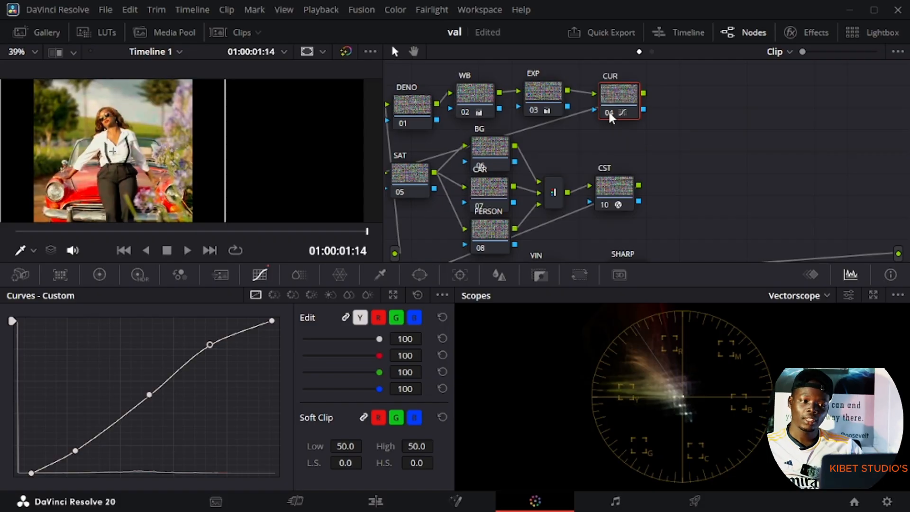
pyautogui.click(608, 110)
pyautogui.click(608, 110)
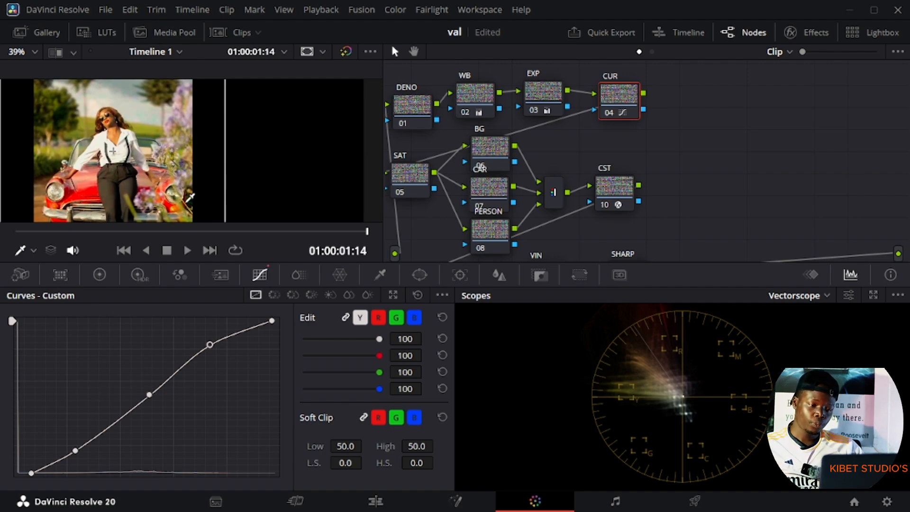
# - In the SAT node's RGB Mixer, set red in Red Output, green in Green Output and blue in Blue Output to 1.51 each
pyautogui.scroll(-1, 442, 182)
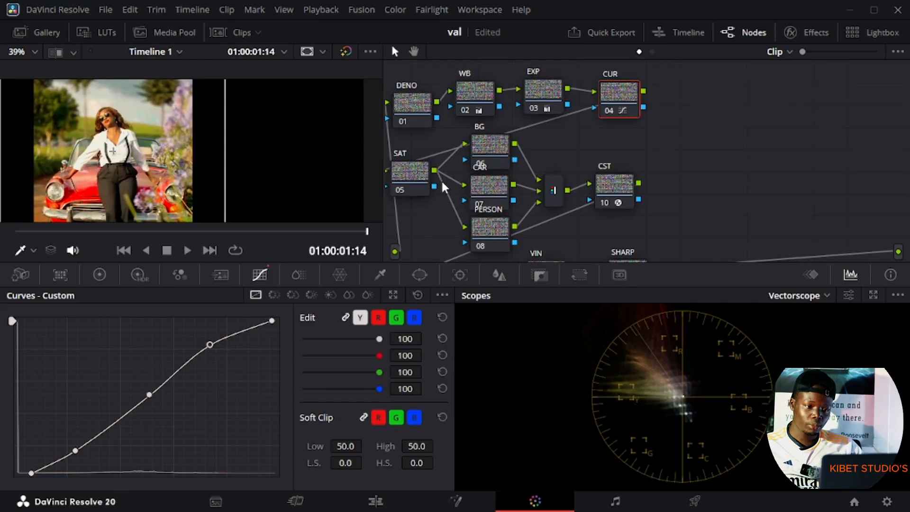
pyautogui.click(402, 177)
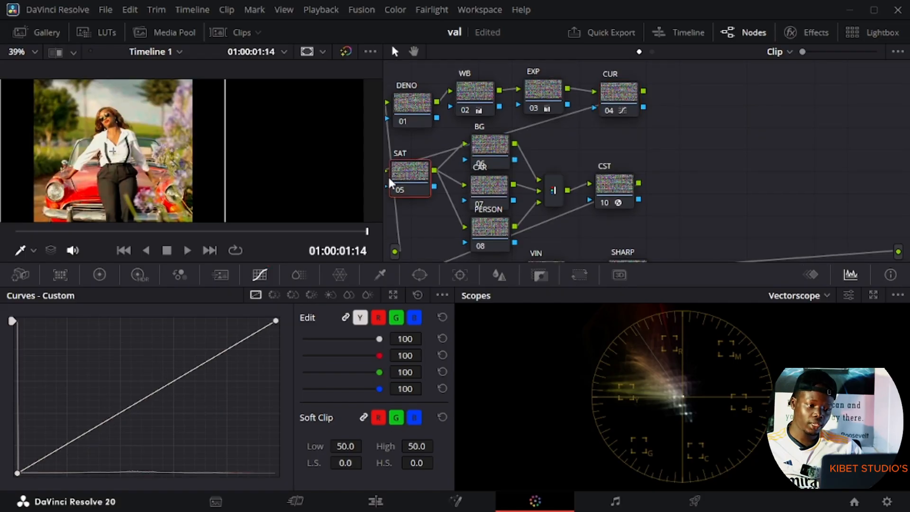
pyautogui.click(174, 272)
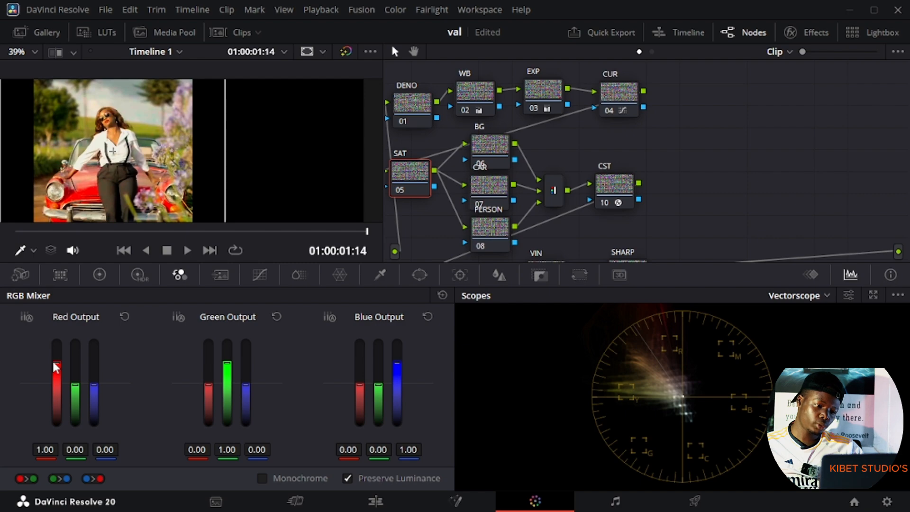
pyautogui.moveTo(56, 363); pyautogui.dragTo(57, 351)
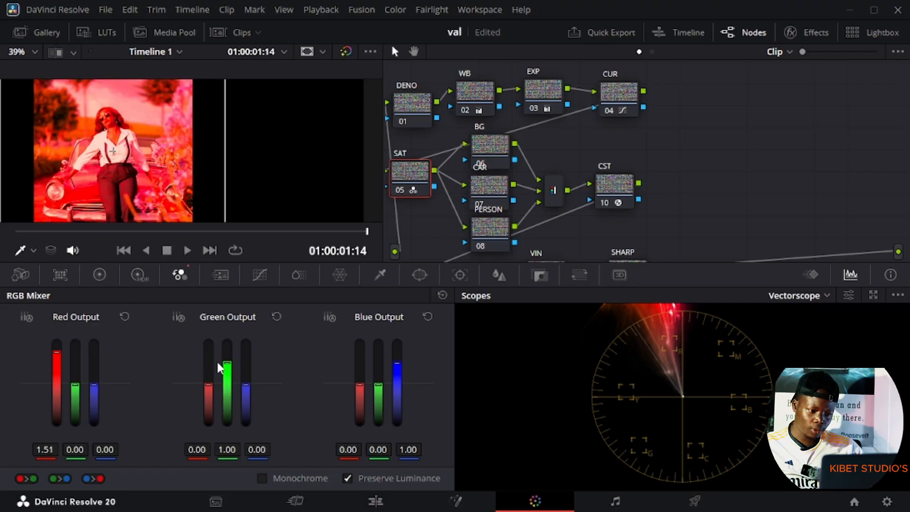
pyautogui.moveTo(227, 363); pyautogui.dragTo(227, 353)
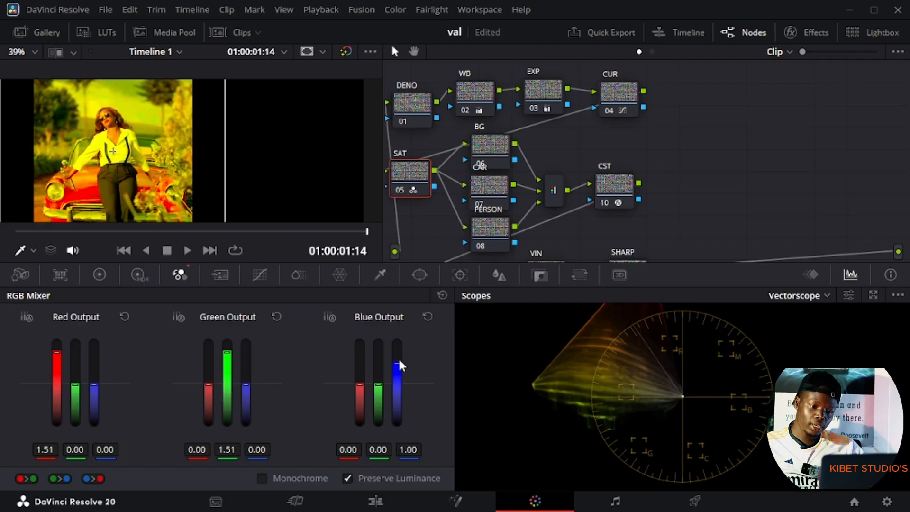
pyautogui.moveTo(399, 364)
pyautogui.mouseDown()
pyautogui.moveTo(398, 345)
pyautogui.moveTo(398, 353)
pyautogui.mouseUp()
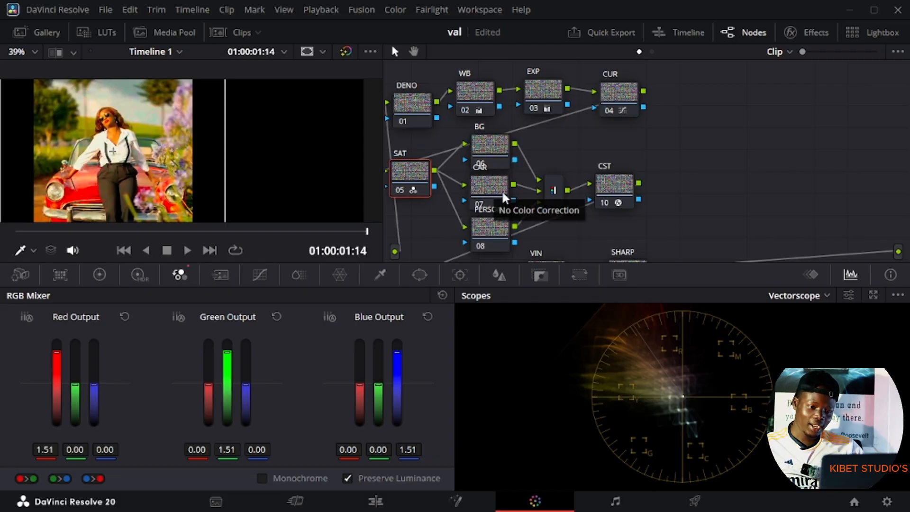
# - Toggle the SAT node off and on to compare the image with and without the RGB Mixer boost
pyautogui.click(492, 240)
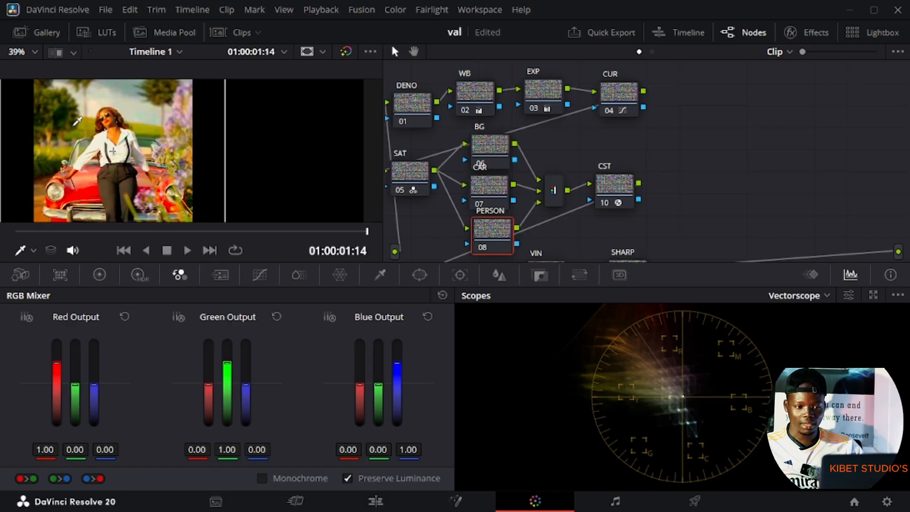
pyautogui.click(402, 190)
pyautogui.click(402, 191)
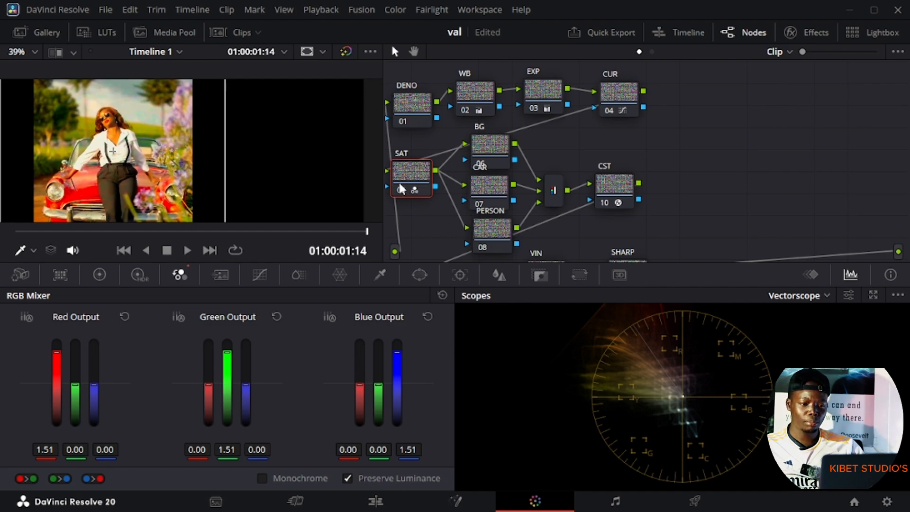
pyautogui.click(397, 190)
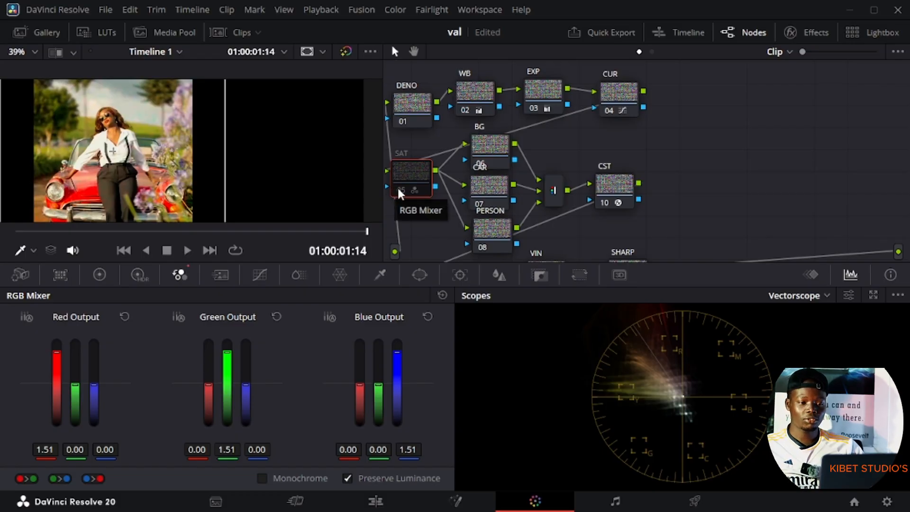
pyautogui.click(403, 190)
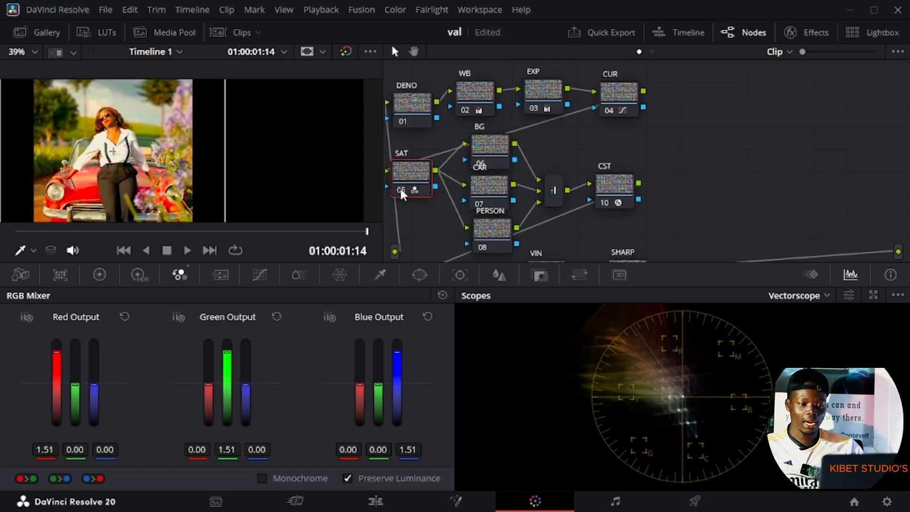
# - On the BG node's Hue Vs Hue curve, sample the background foliage and widen the range to about input hue 351.71
pyautogui.click(489, 147)
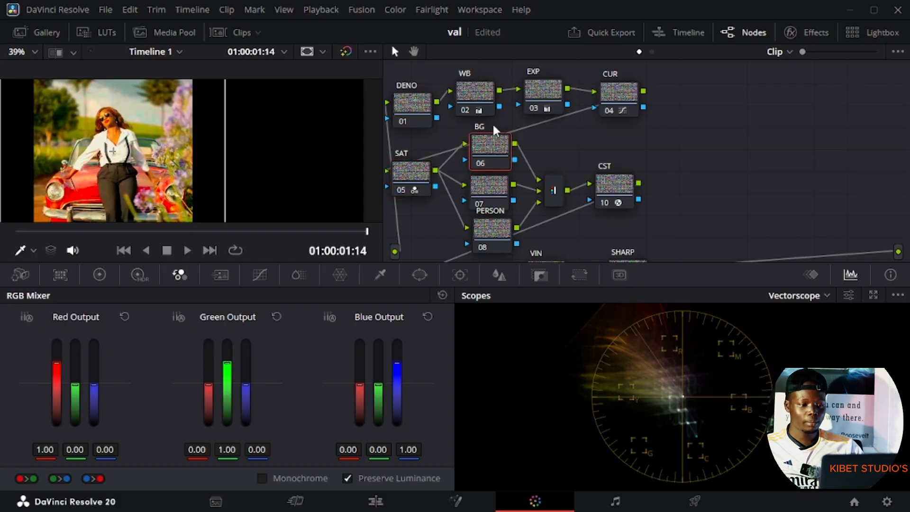
pyautogui.click(260, 275)
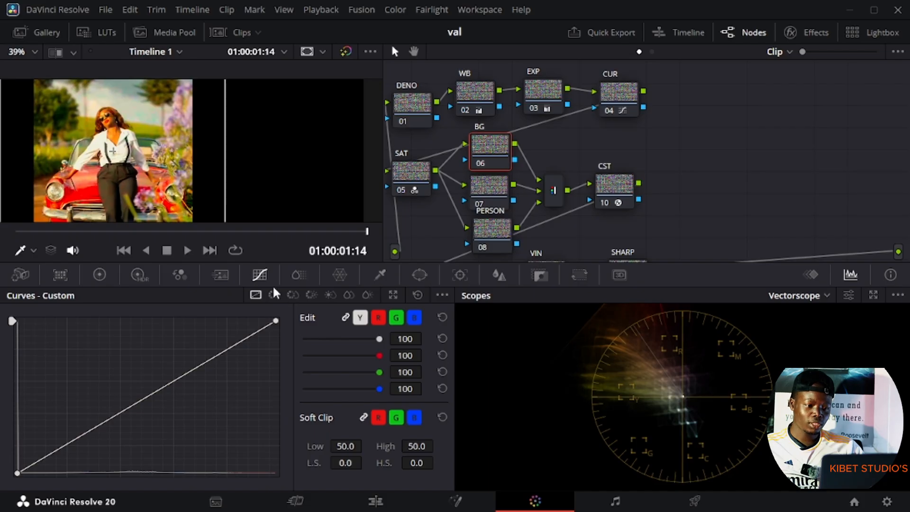
pyautogui.click(275, 293)
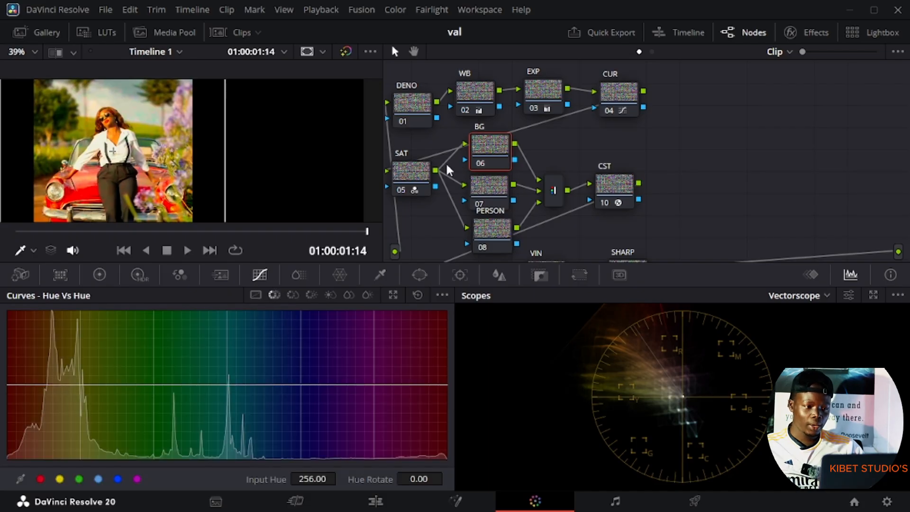
pyautogui.click(165, 88)
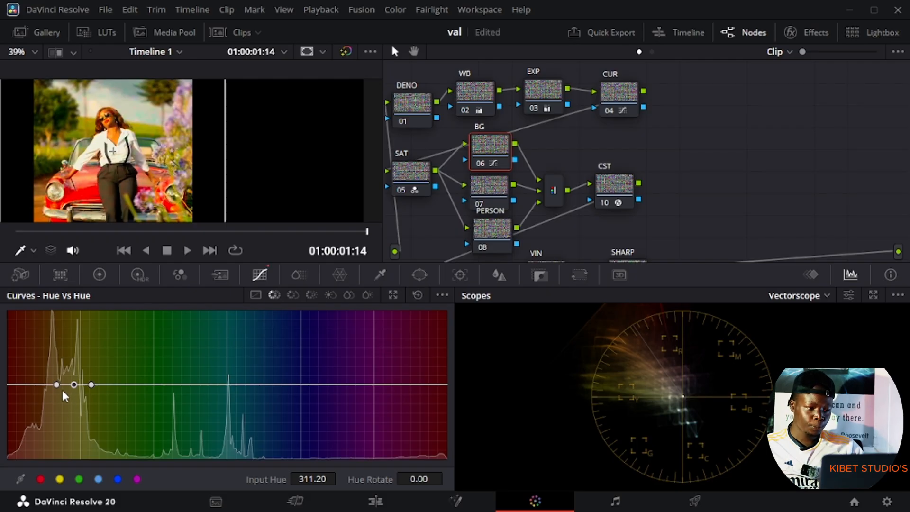
pyautogui.moveTo(92, 385); pyautogui.dragTo(122, 385)
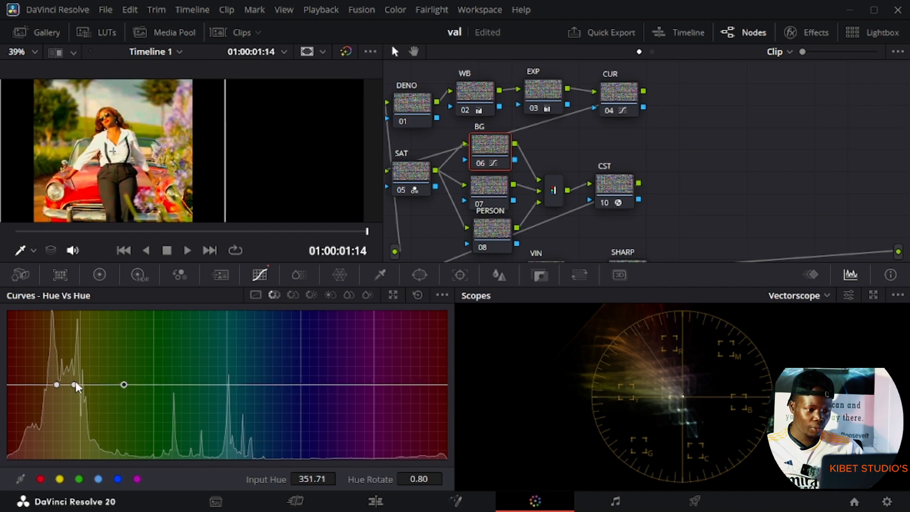
# - Shift the foliage hues on the BG node's Hue Vs Hue curve with points at about 306.57 (rotate -15.20) and 332.13 (rotate -16.80)
pyautogui.moveTo(75, 383)
pyautogui.mouseDown()
pyautogui.moveTo(78, 367)
pyautogui.moveTo(78, 398)
pyautogui.moveTo(65, 394)
pyautogui.mouseUp()
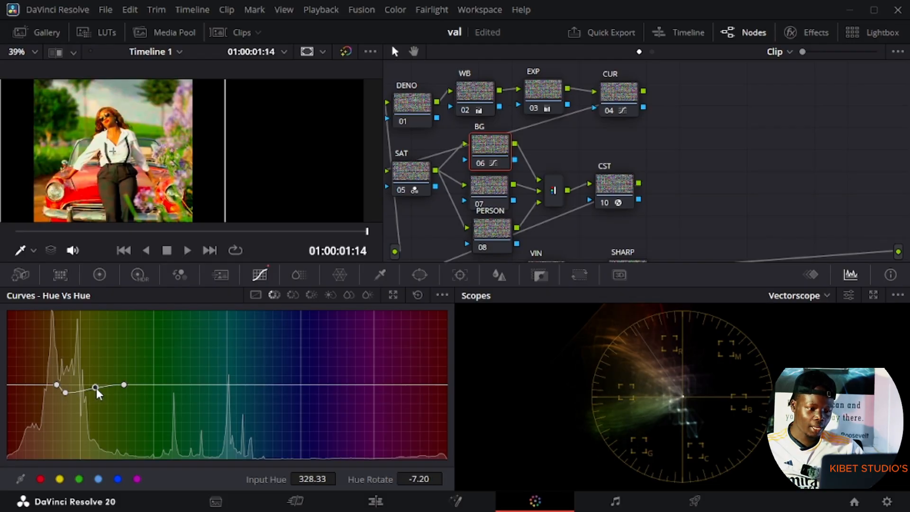
pyautogui.click(99, 393)
pyautogui.moveTo(100, 393); pyautogui.dragTo(100, 394)
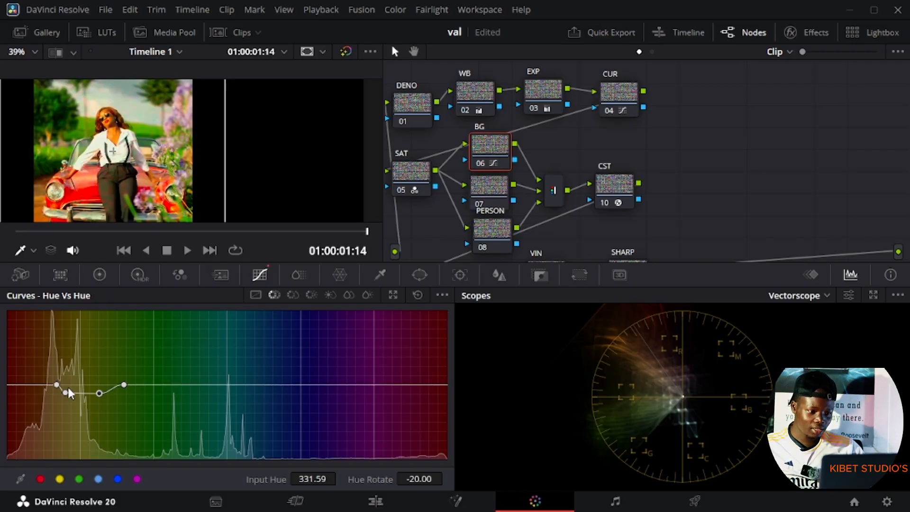
pyautogui.moveTo(67, 390); pyautogui.dragTo(69, 389)
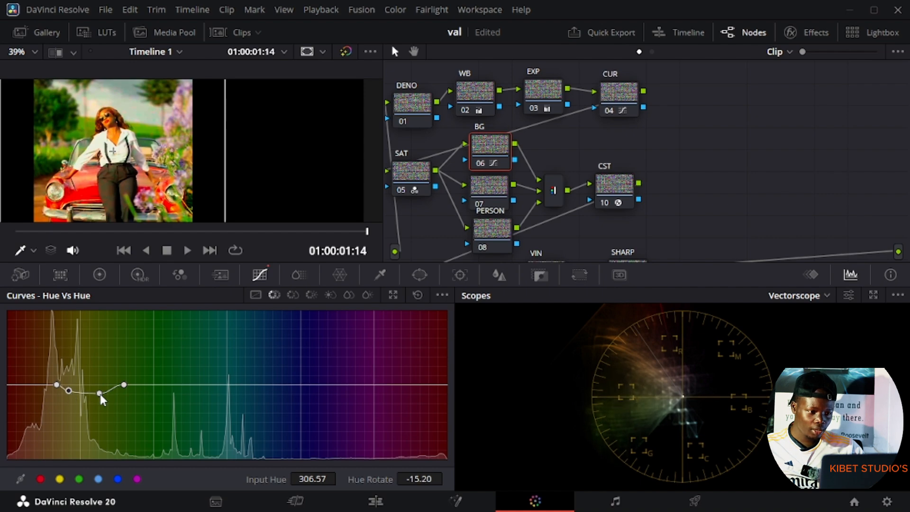
pyautogui.moveTo(98, 393); pyautogui.dragTo(100, 391)
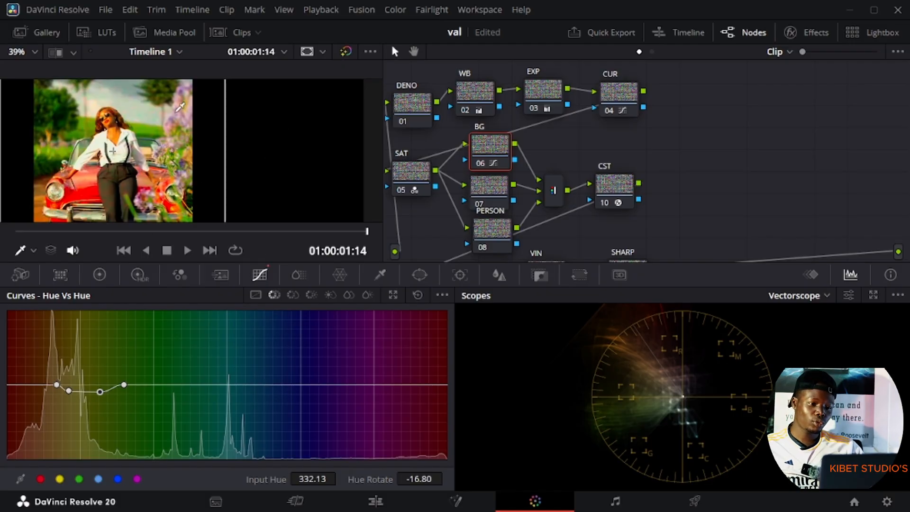
# - Sample the purple flowers on the BG node's Hue Vs Hue curve and set points at input hues 57.51 (rotate 4.00) and 90.68 (rotate 5.60)
pyautogui.click(183, 105)
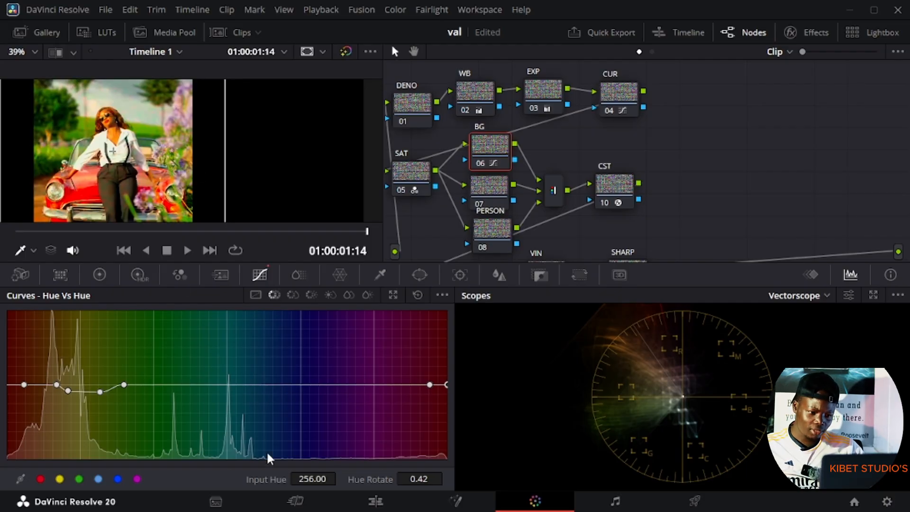
pyautogui.click(205, 383)
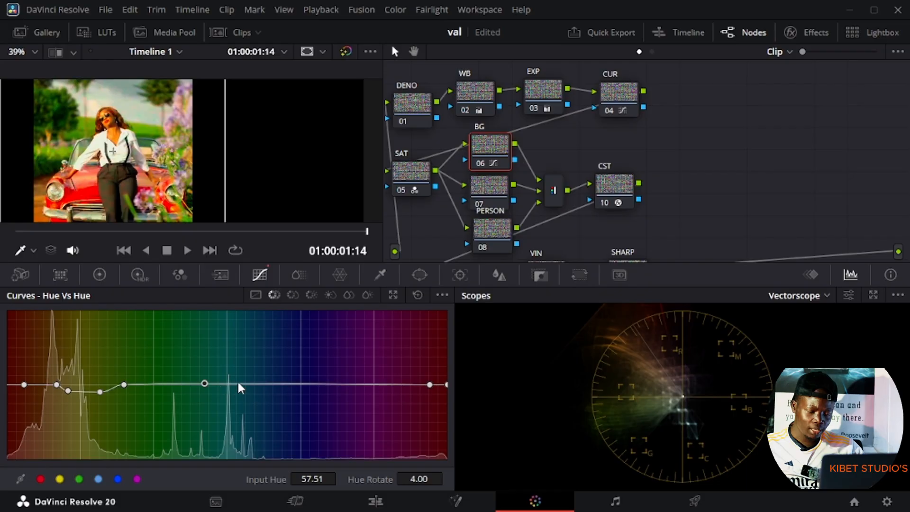
pyautogui.click(241, 385)
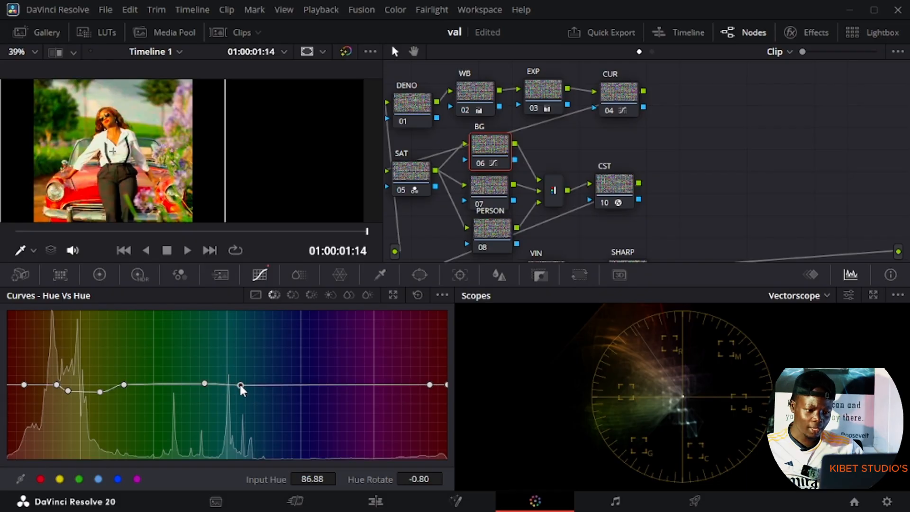
pyautogui.moveTo(240, 385); pyautogui.dragTo(245, 383)
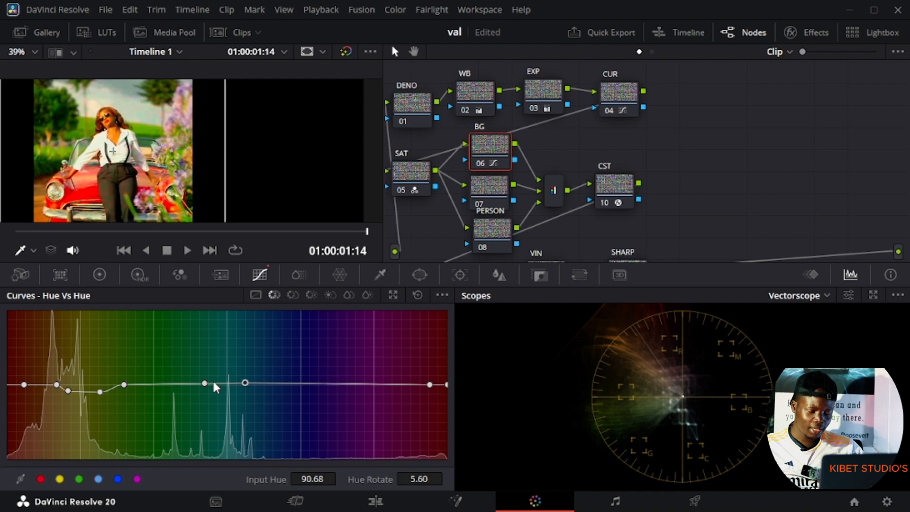
# - Raise the green-to-cyan span of the BG node's Hue Vs Hue curve with points at 59.82 (rotate 12.00) and about 80 (rotate about 10)
pyautogui.moveTo(214, 384)
pyautogui.mouseDown()
pyautogui.moveTo(199, 384)
pyautogui.moveTo(210, 382)
pyautogui.mouseUp()
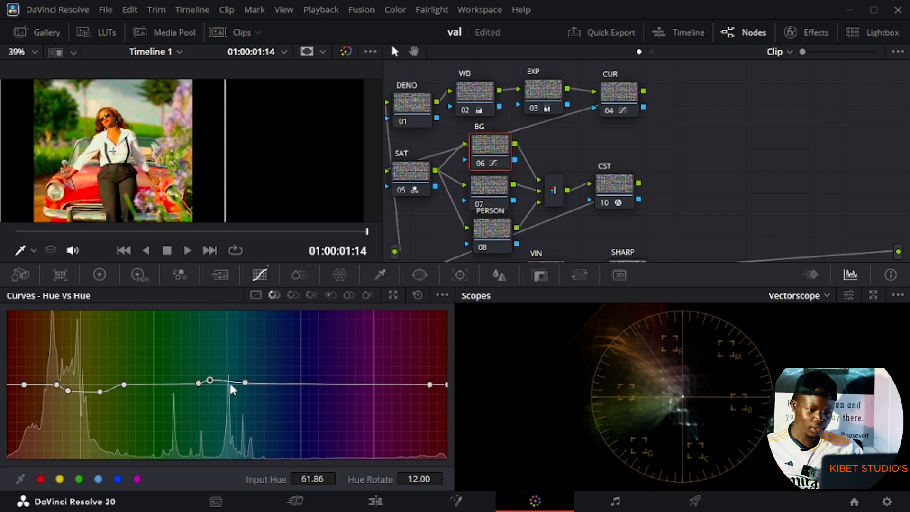
pyautogui.click(233, 382)
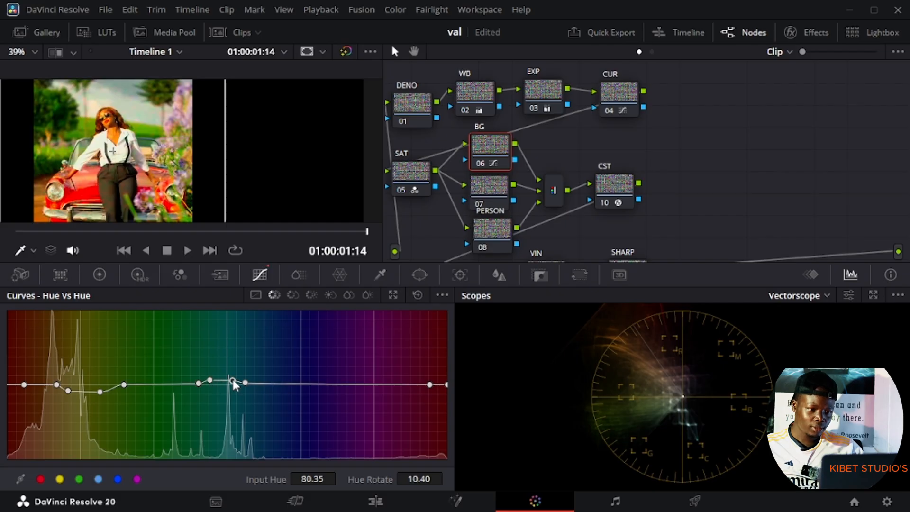
pyautogui.moveTo(233, 381); pyautogui.dragTo(207, 383)
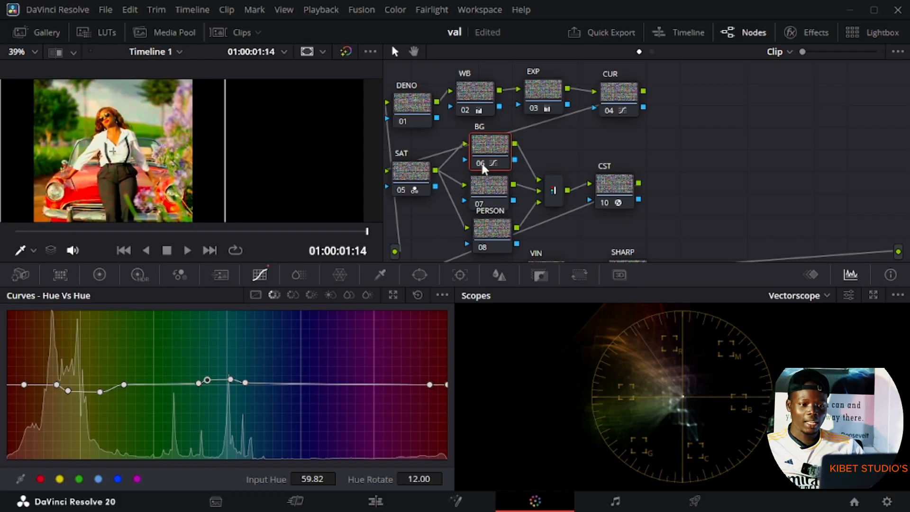
# - On the CAR node's Hue Vs Hue curve, sample the red car paint and set its middle point to input hue 270.68, hue rotate 21.60
pyautogui.click(488, 190)
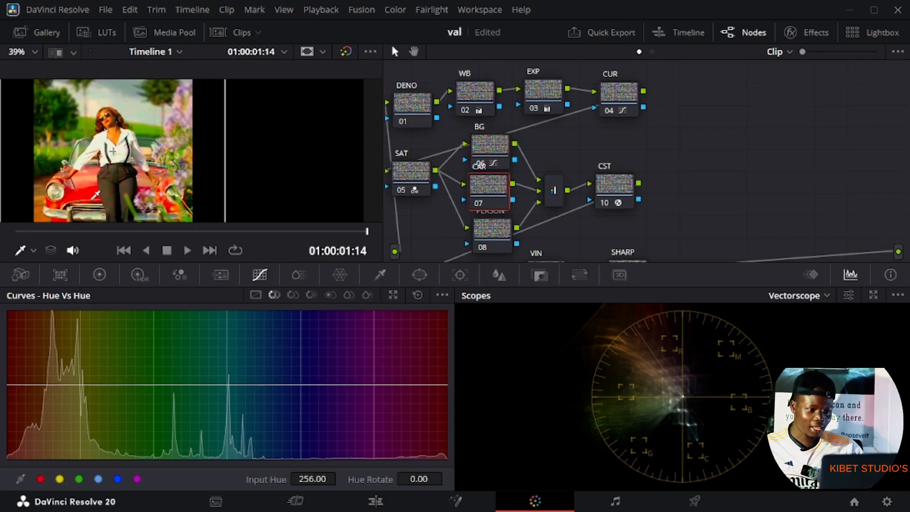
pyautogui.click(62, 205)
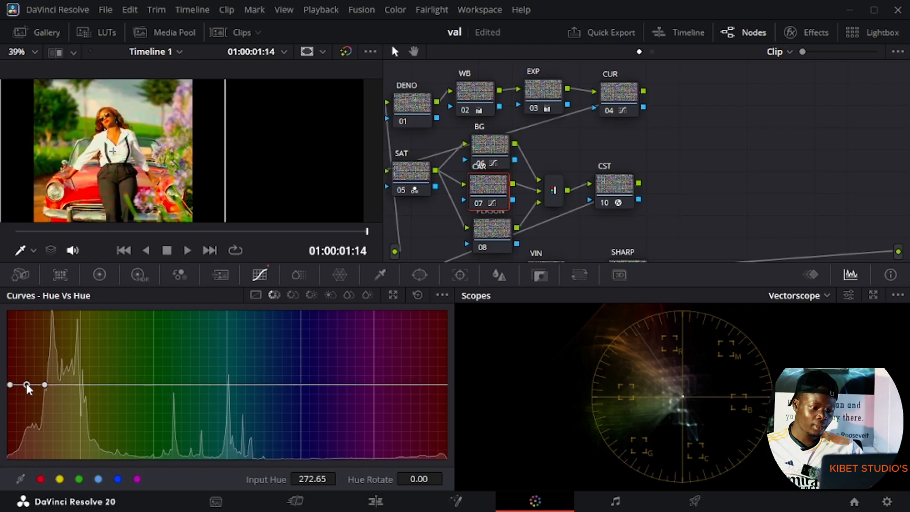
pyautogui.moveTo(27, 385); pyautogui.dragTo(26, 376)
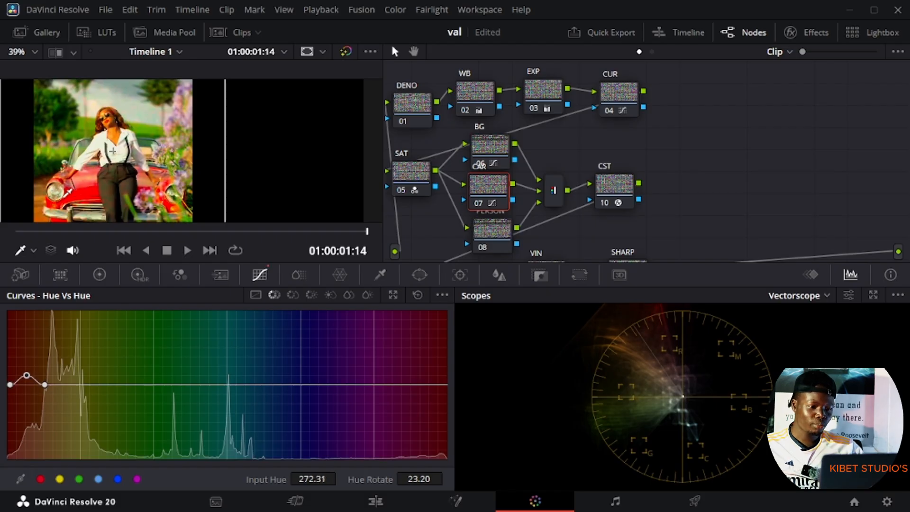
pyautogui.scroll(-5, 113, 149)
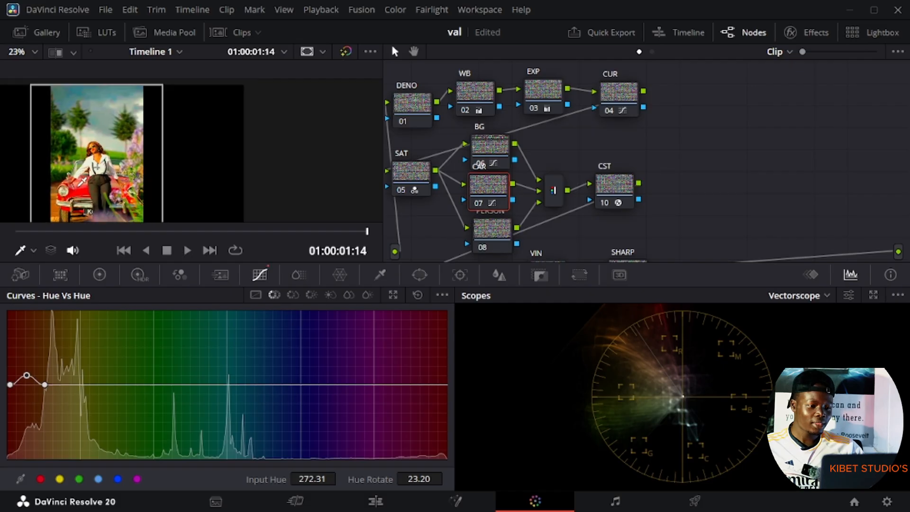
pyautogui.scroll(2, 83, 185)
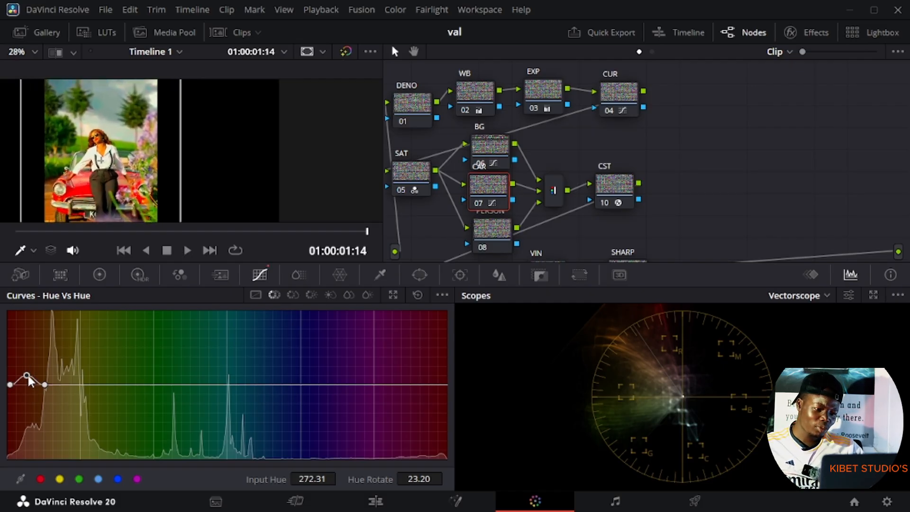
pyautogui.moveTo(28, 378); pyautogui.dragTo(26, 376)
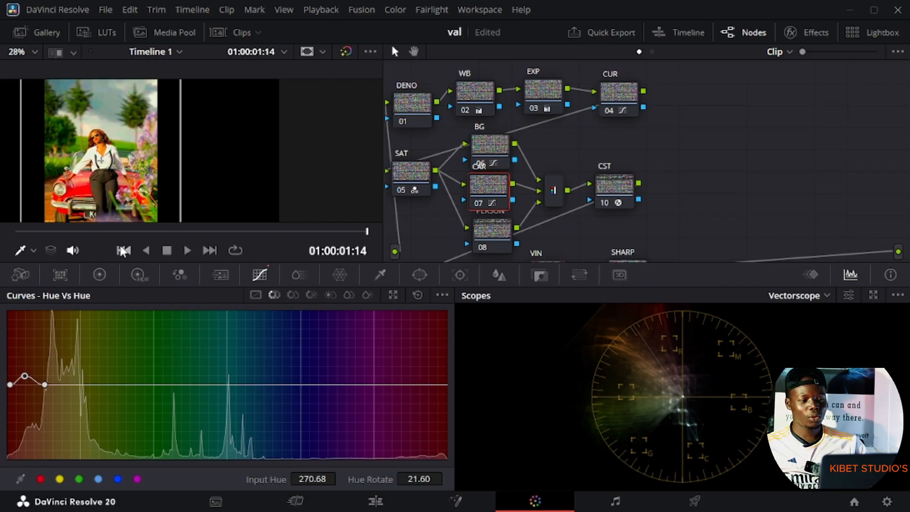
pyautogui.scroll(-2, 113, 152)
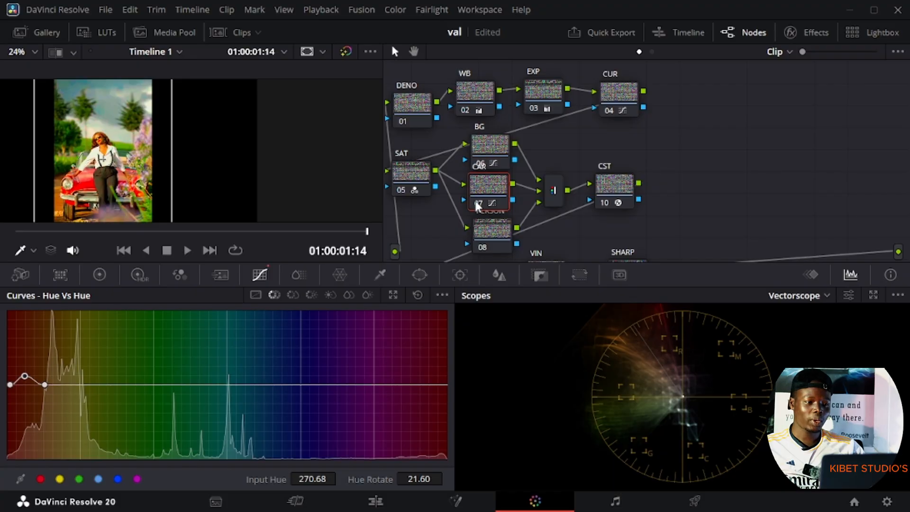
pyautogui.scroll(-1, 479, 199)
pyautogui.scroll(4, 157, 141)
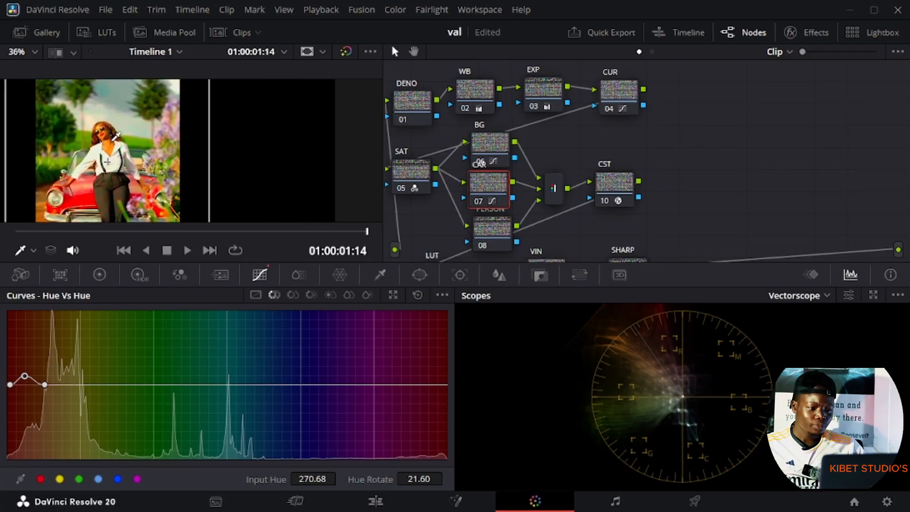
# - On the PERSON node's Hue Vs Hue curve, try rotating the skin hues at 284.28 by -4.00 and 296.24 by -10.40, and reset the curve
pyautogui.scroll(3, 158, 141)
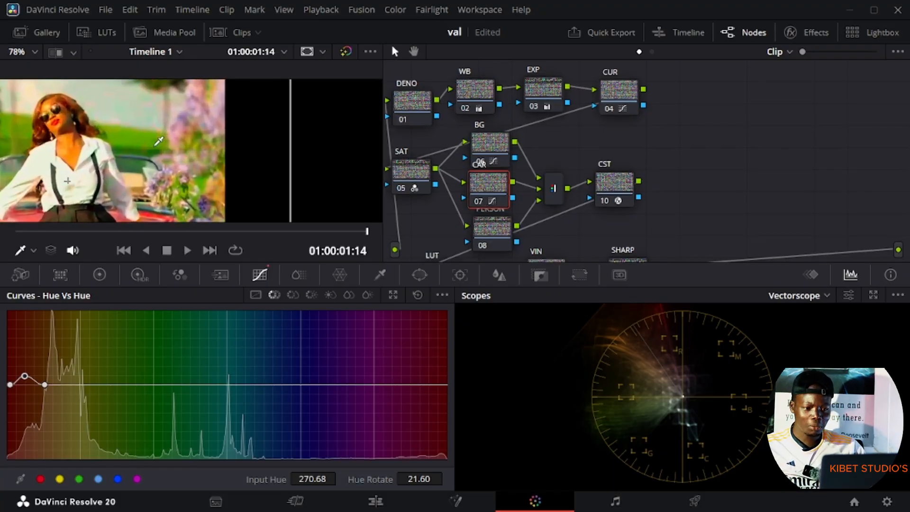
pyautogui.scroll(-4, 494, 224)
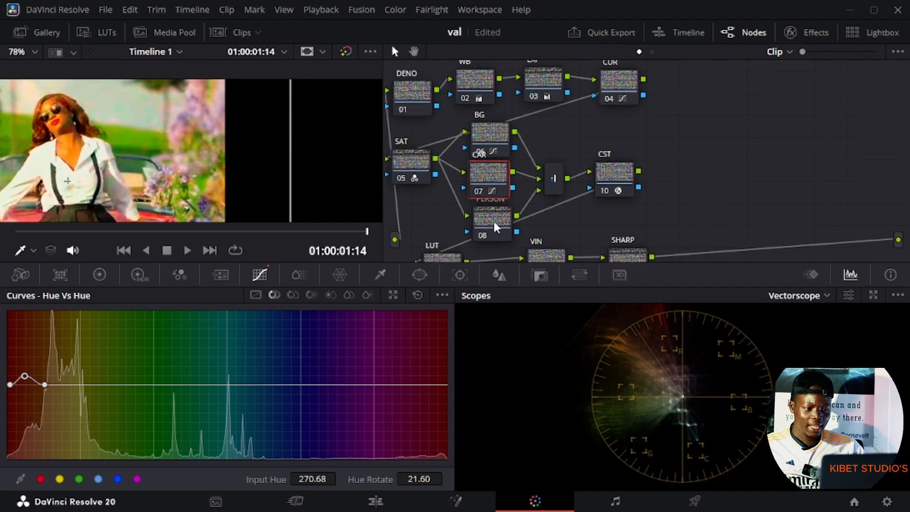
pyautogui.scroll(-1, 494, 222)
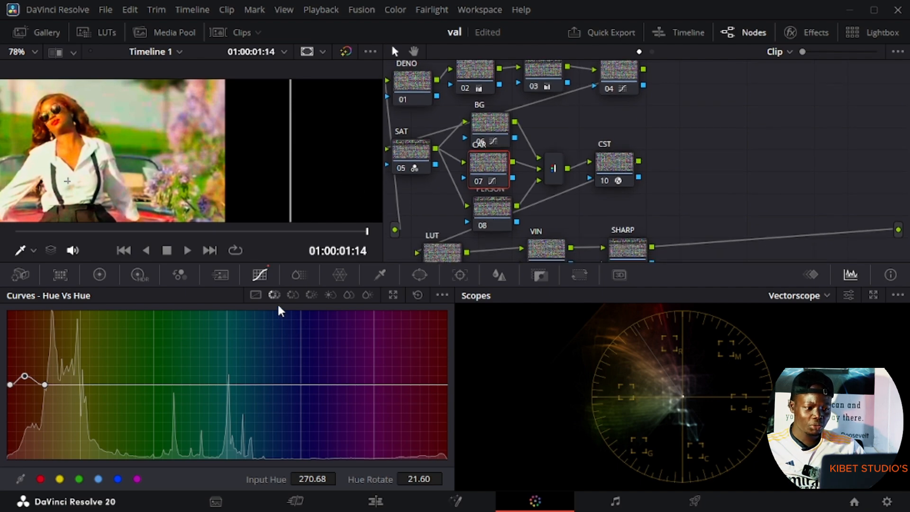
pyautogui.click(489, 212)
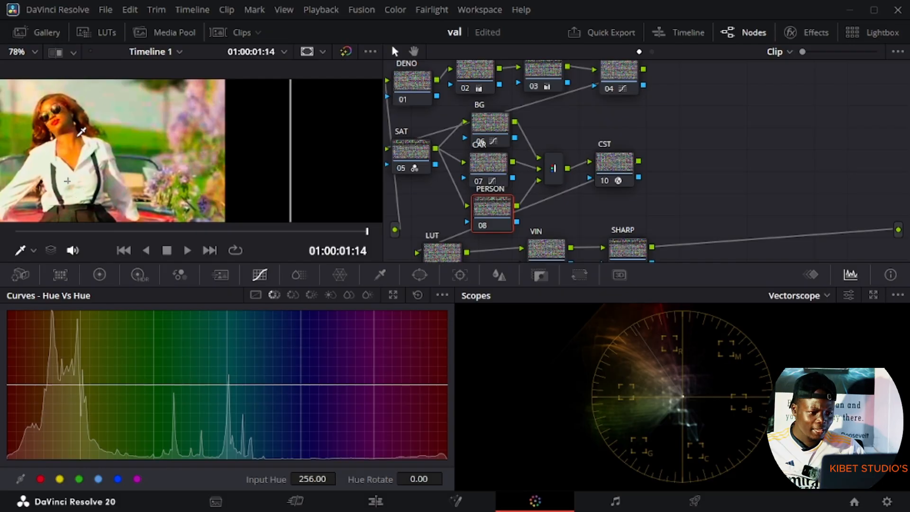
pyautogui.click(79, 167)
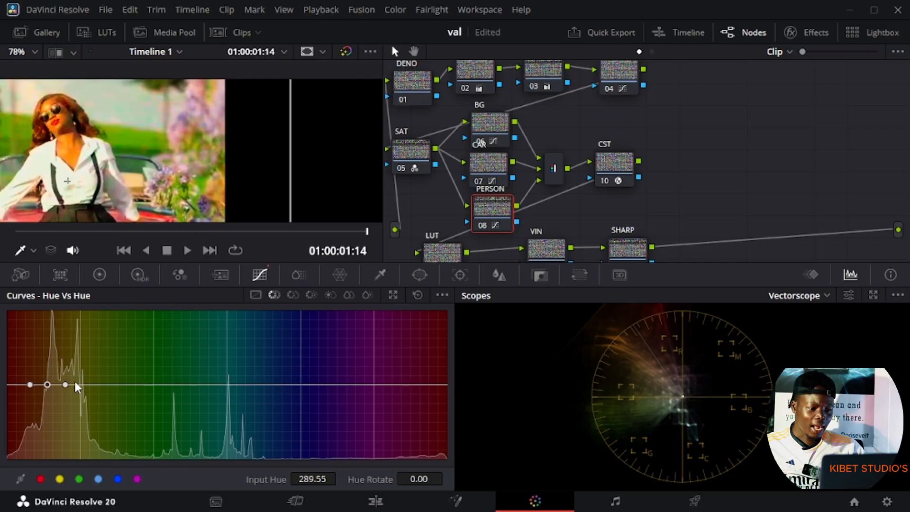
pyautogui.click(31, 384)
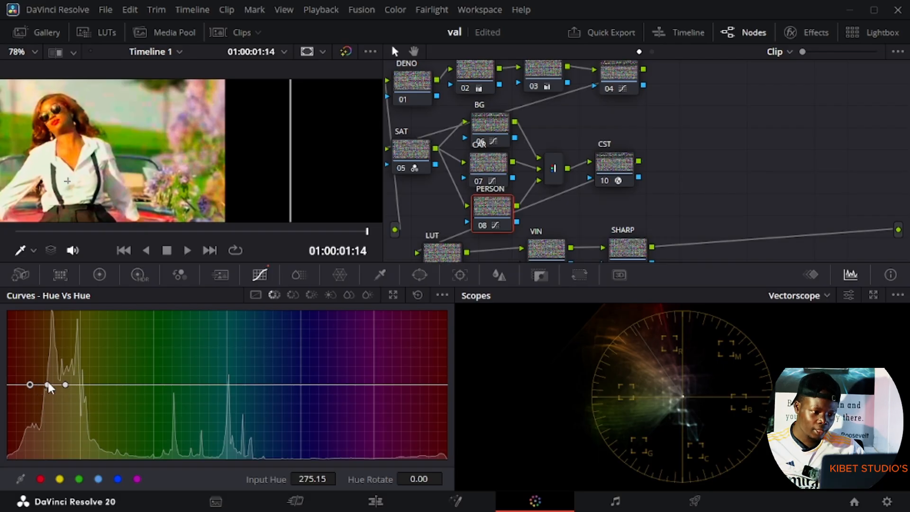
pyautogui.moveTo(46, 385); pyautogui.dragTo(38, 392)
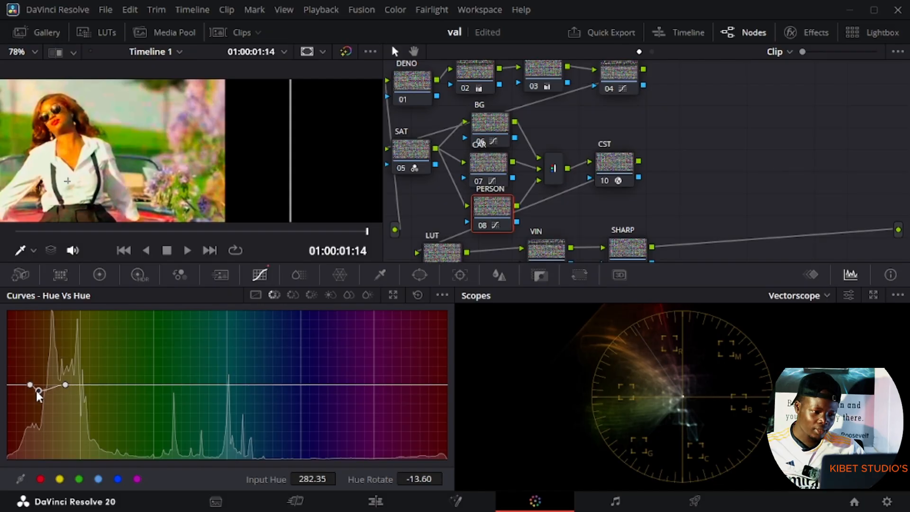
pyautogui.click(55, 389)
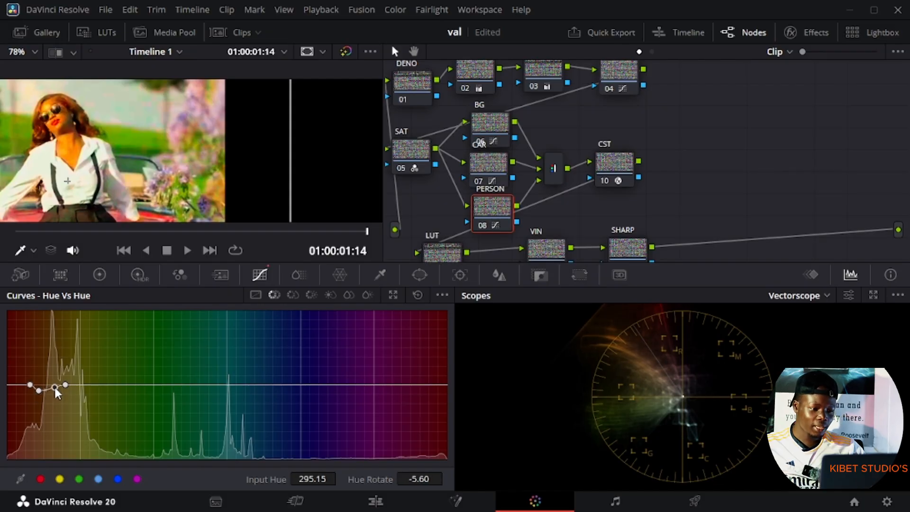
pyautogui.moveTo(54, 390); pyautogui.dragTo(56, 392)
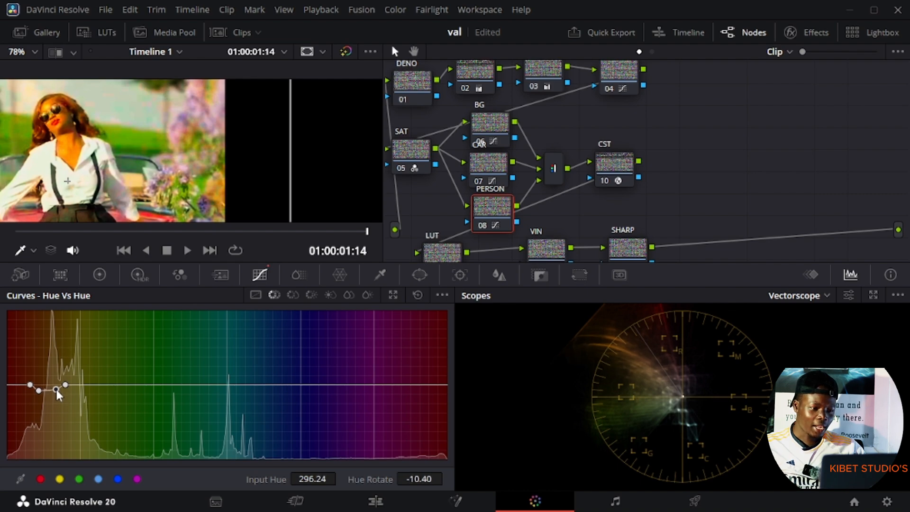
pyautogui.click(40, 391)
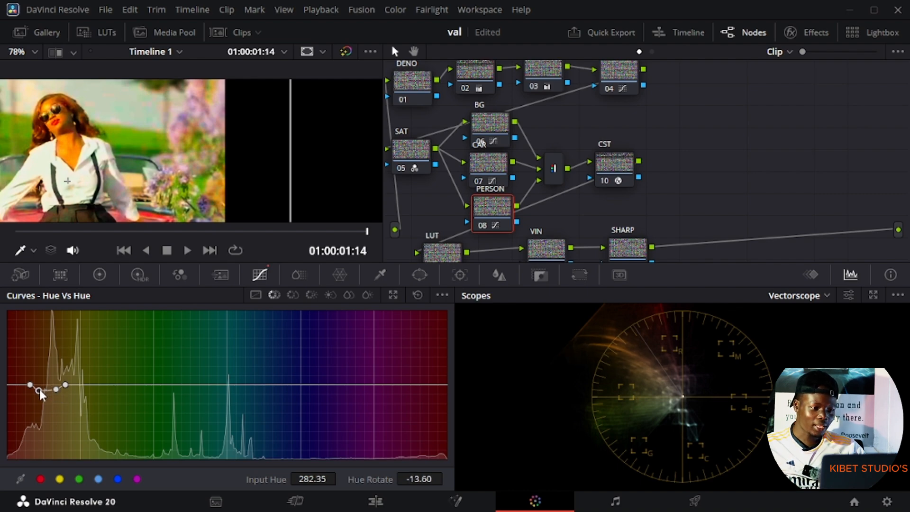
pyautogui.moveTo(40, 391); pyautogui.dragTo(41, 388)
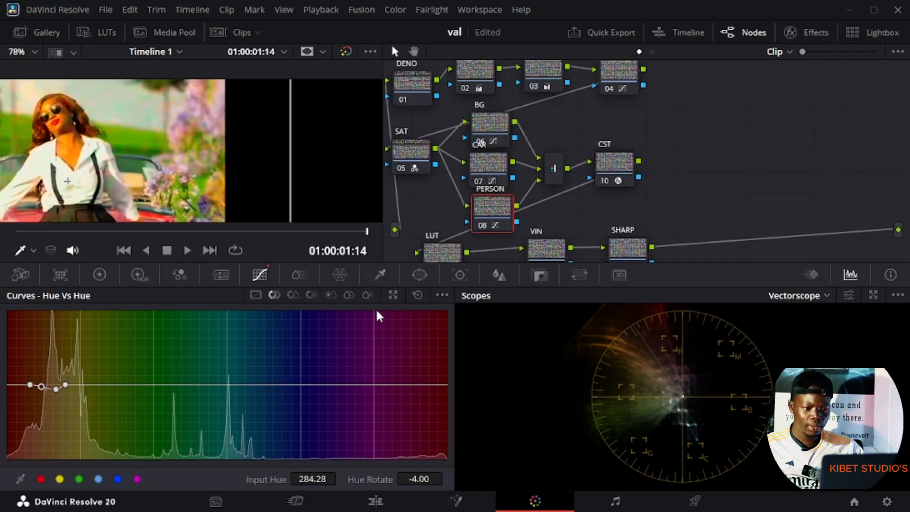
pyautogui.click(418, 295)
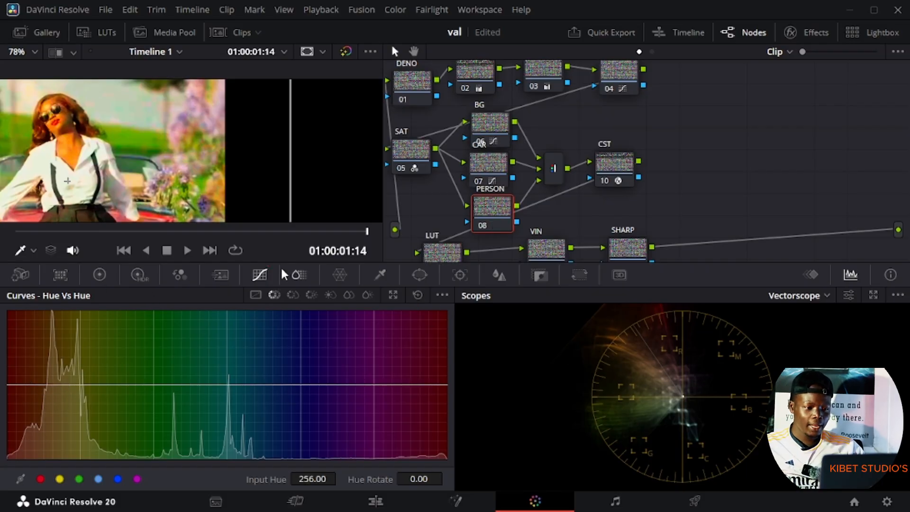
# - Sample the skin on the PERSON node's Hue Vs Sat curve, widen the range to 269.05 and lower the saturation to 0.92 at about 276.25
pyautogui.click(293, 295)
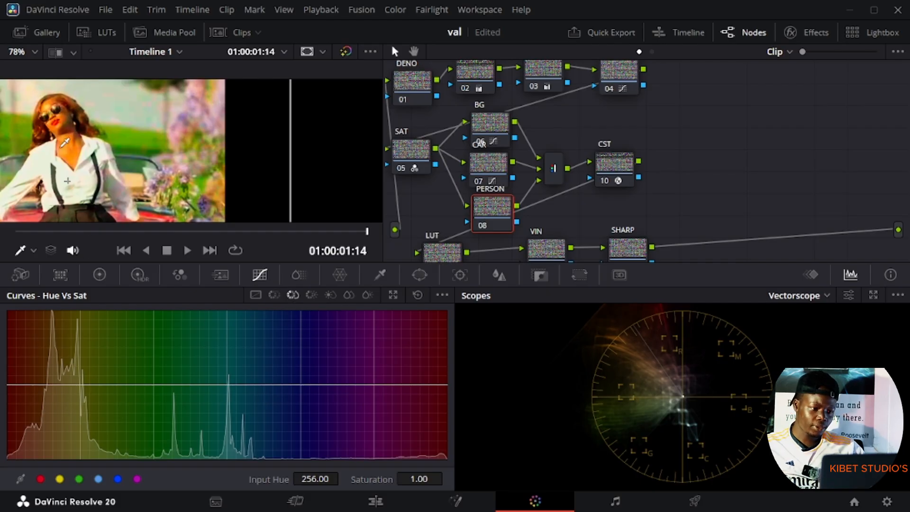
pyautogui.click(61, 145)
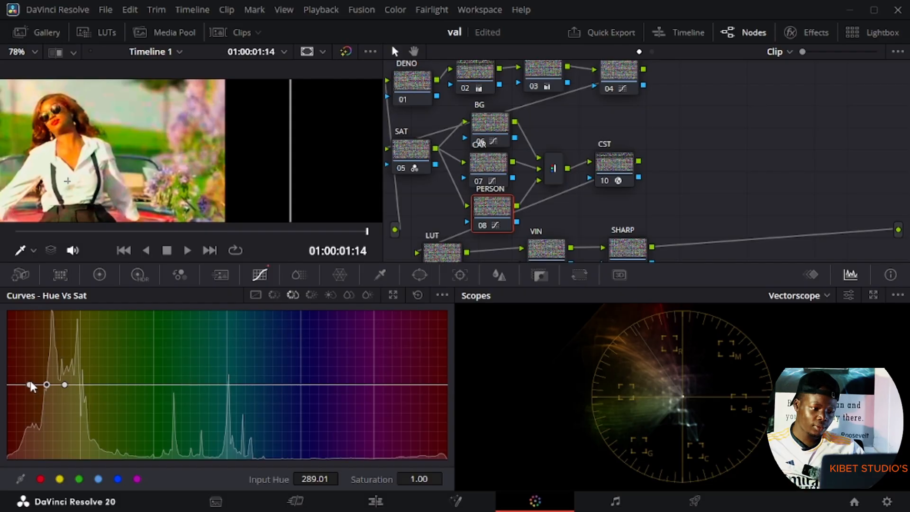
pyautogui.moveTo(28, 383); pyautogui.dragTo(23, 386)
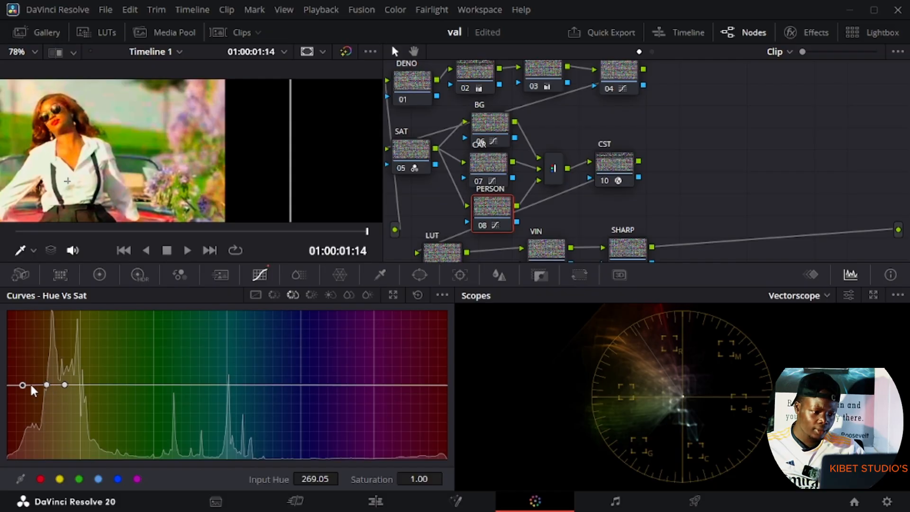
pyautogui.click(31, 384)
pyautogui.moveTo(32, 385)
pyautogui.mouseDown()
pyautogui.moveTo(59, 392)
pyautogui.moveTo(28, 393)
pyautogui.mouseUp()
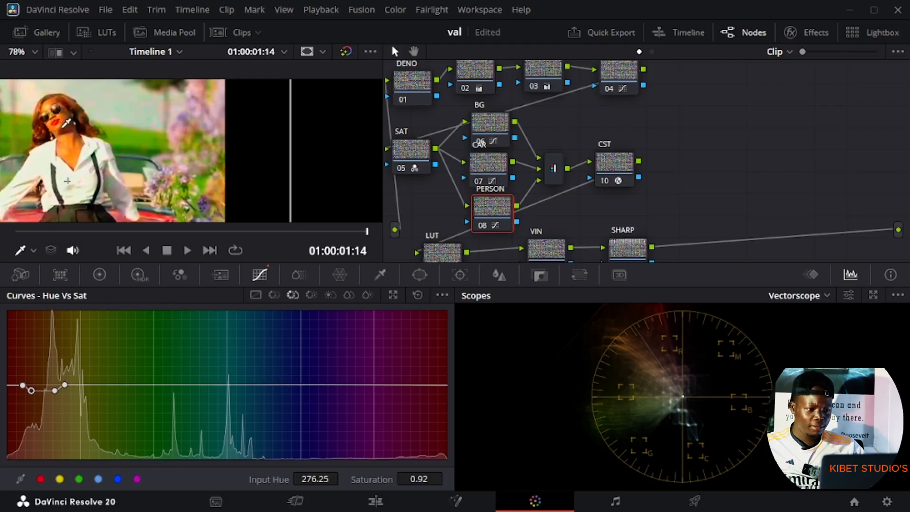
# - In the PERSON node's primary color wheels, lower the Offset to 24.90 and the Gain to 0.99 on all channels
pyautogui.click(99, 275)
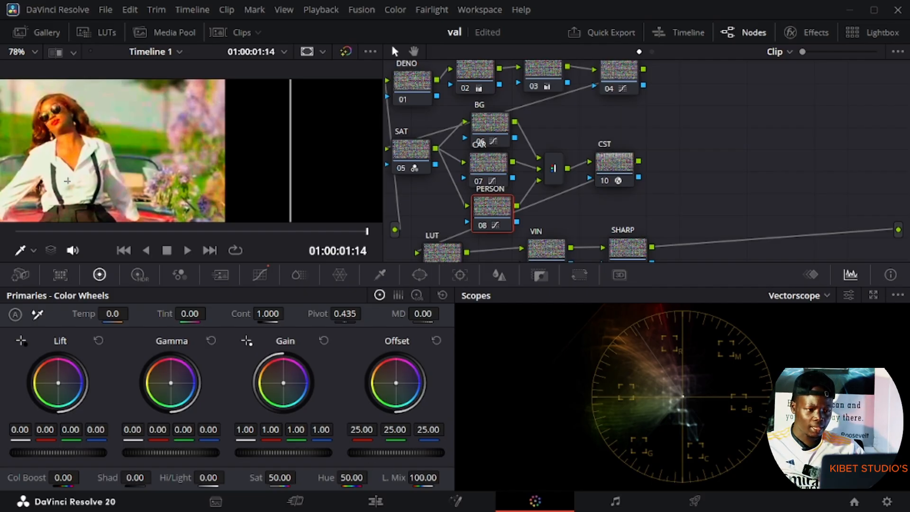
pyautogui.moveTo(396, 452); pyautogui.dragTo(390, 452)
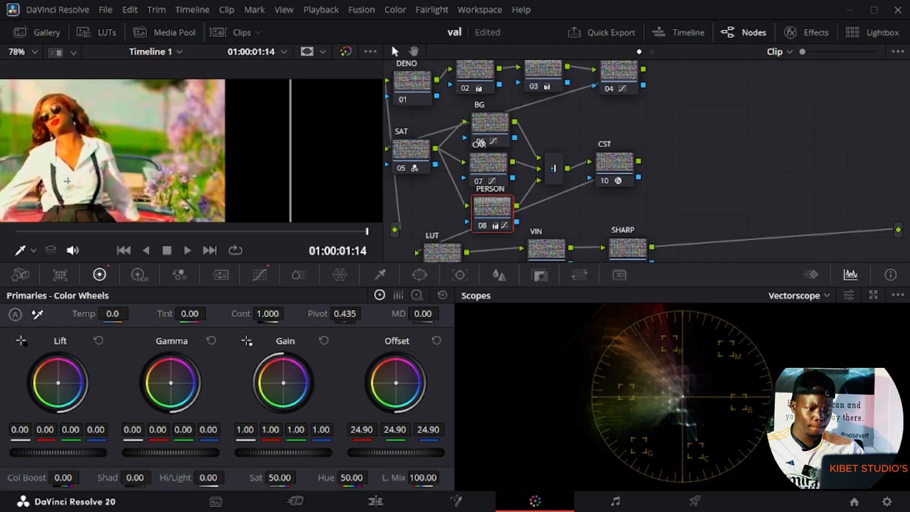
pyautogui.moveTo(284, 452); pyautogui.dragTo(281, 453)
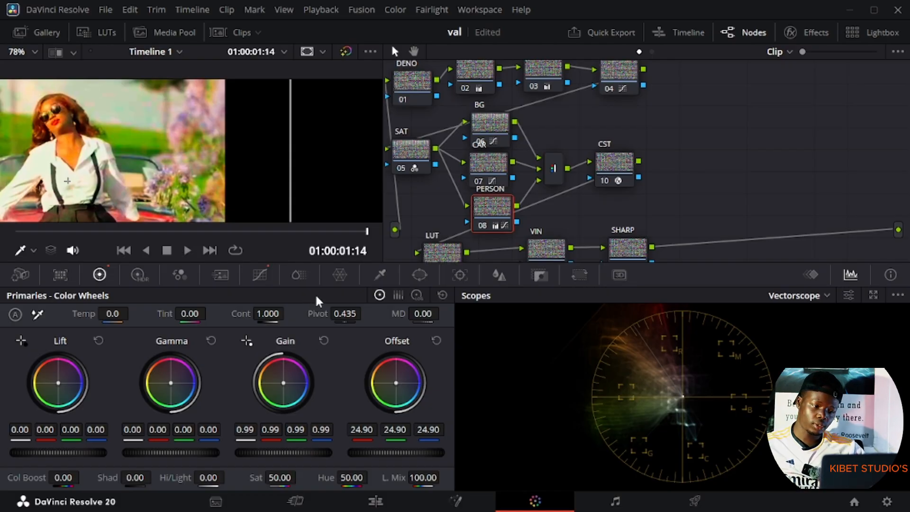
pyautogui.scroll(1, 202, 170)
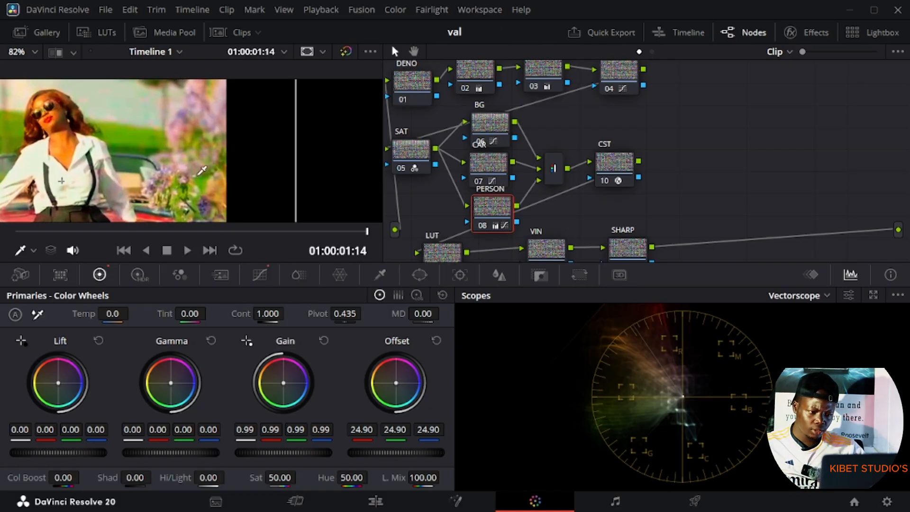
pyautogui.scroll(-1, 202, 170)
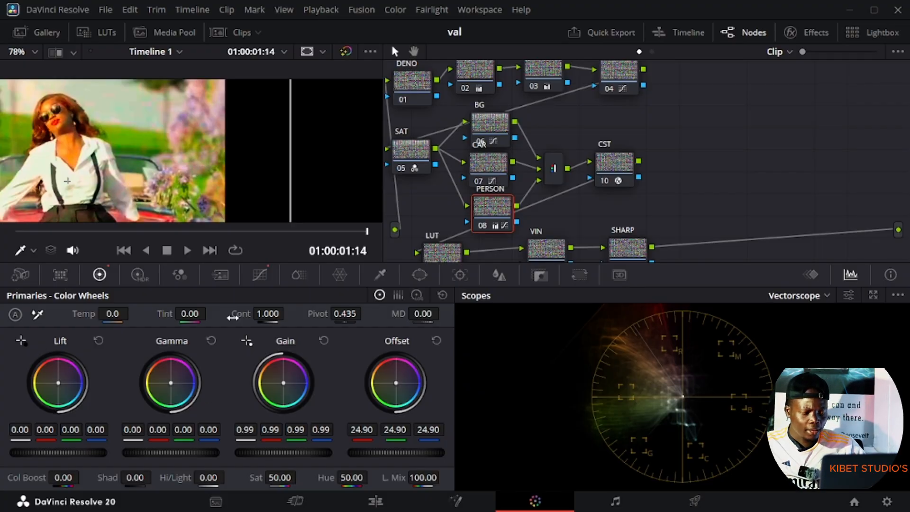
pyautogui.scroll(-2, 155, 133)
pyautogui.scroll(-5, 160, 153)
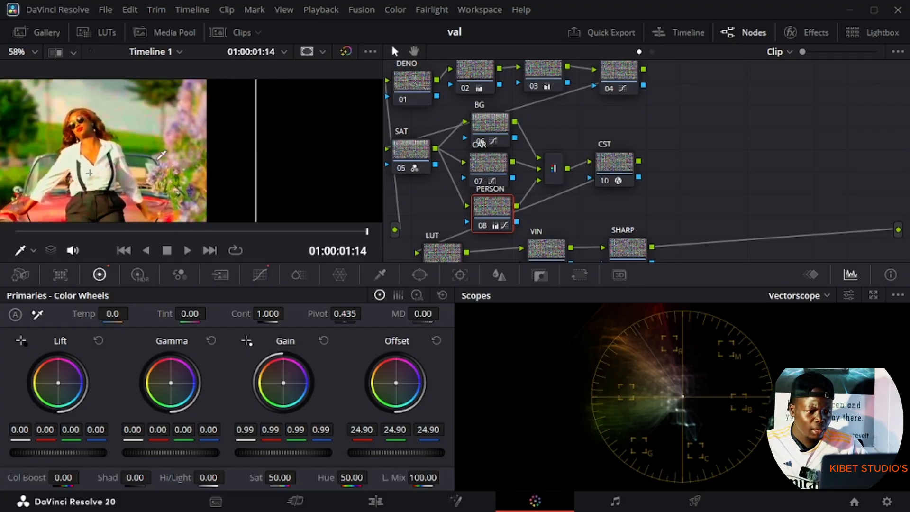
pyautogui.scroll(2, 163, 175)
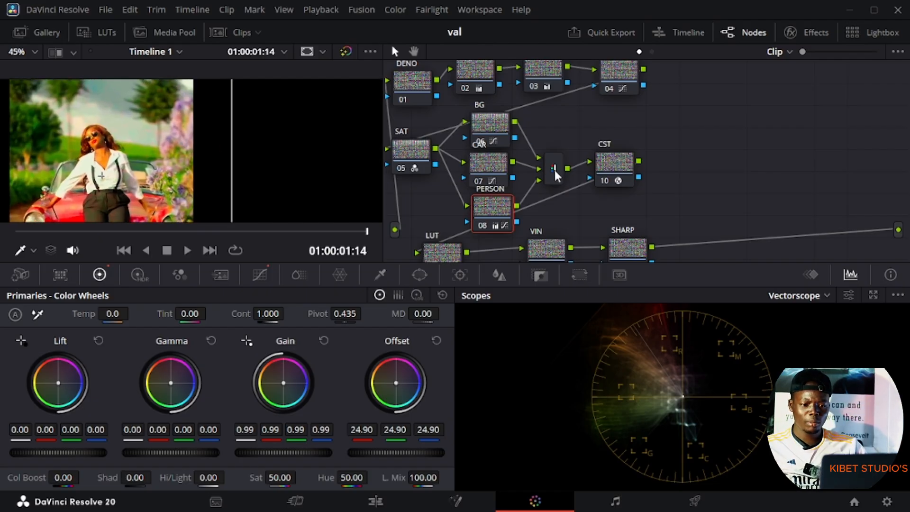
# - Reposition the layer mixer node and the CST node in the node graph
pyautogui.moveTo(555, 170); pyautogui.dragTo(548, 155)
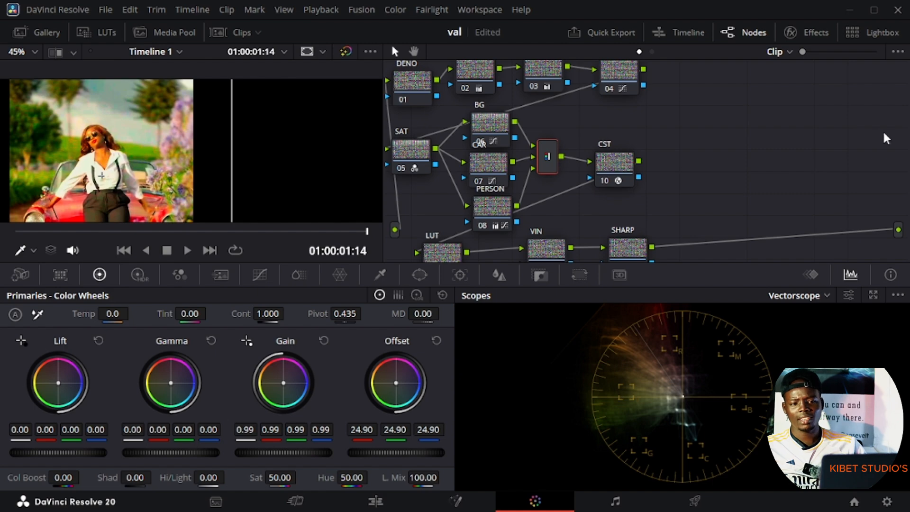
pyautogui.rightClick(801, 127)
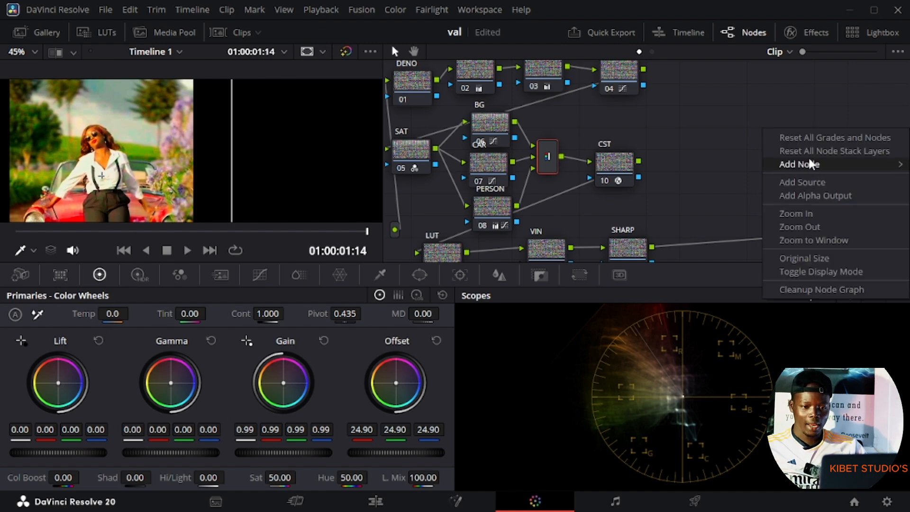
pyautogui.moveTo(807, 165)
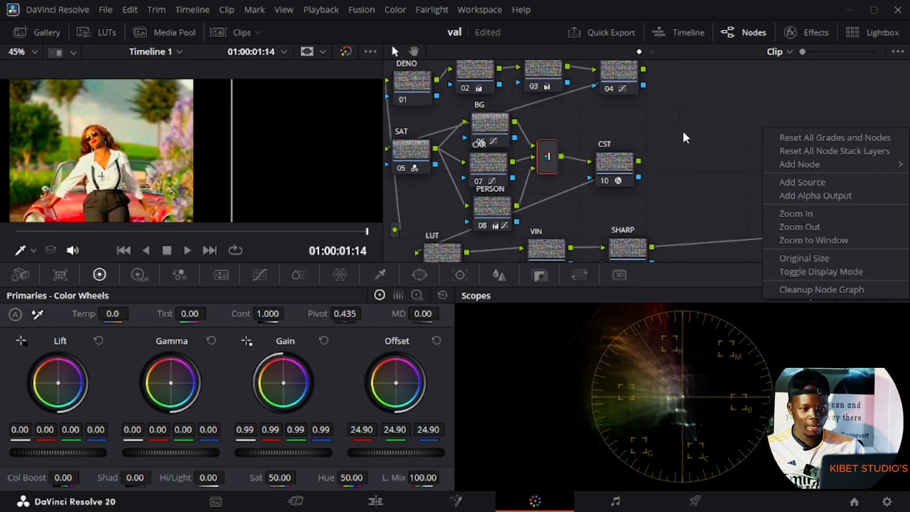
pyautogui.moveTo(609, 166); pyautogui.dragTo(616, 146)
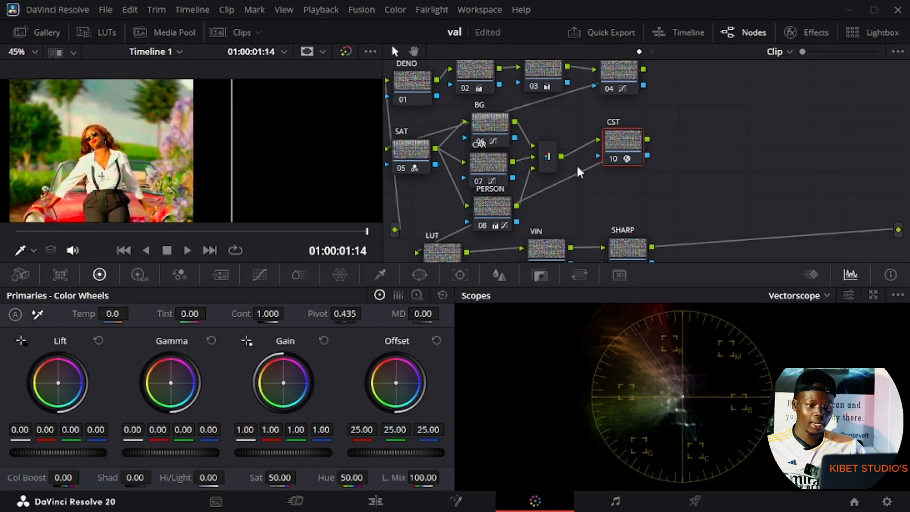
# - Apply the DCI-P3 Fujifilm 3513DI D60 film look to the LUT node and shift the node slightly in the graph
pyautogui.scroll(-2, 576, 164)
pyautogui.click(433, 231)
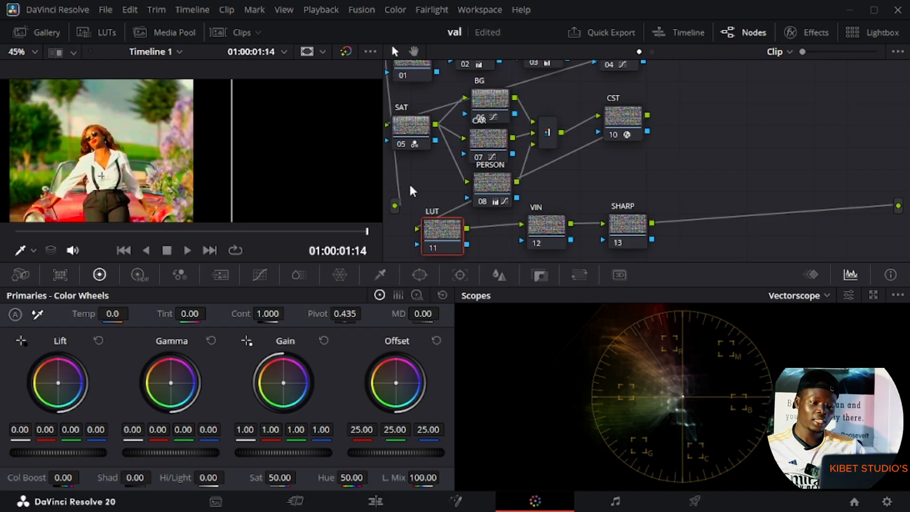
pyautogui.scroll(-1, 321, 151)
pyautogui.scroll(2, 321, 150)
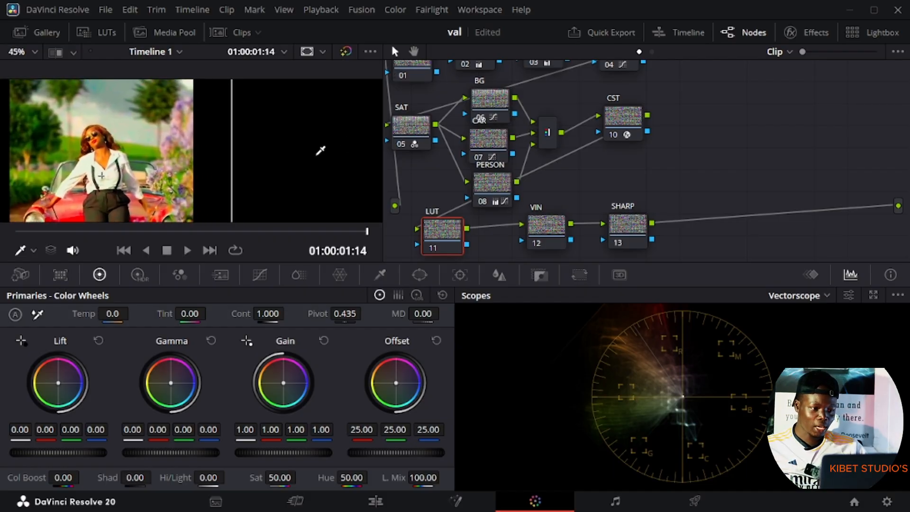
pyautogui.moveTo(434, 231); pyautogui.dragTo(435, 229)
pyautogui.rightClick(436, 229)
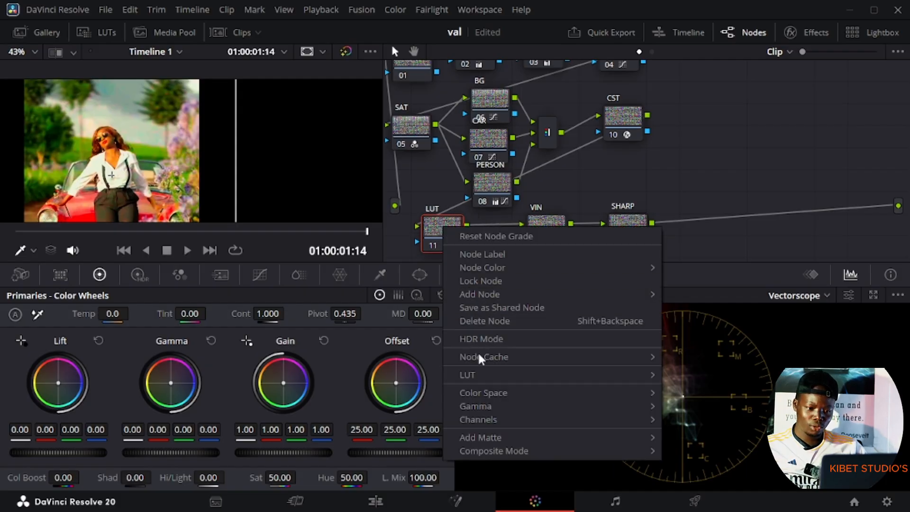
pyautogui.moveTo(481, 377)
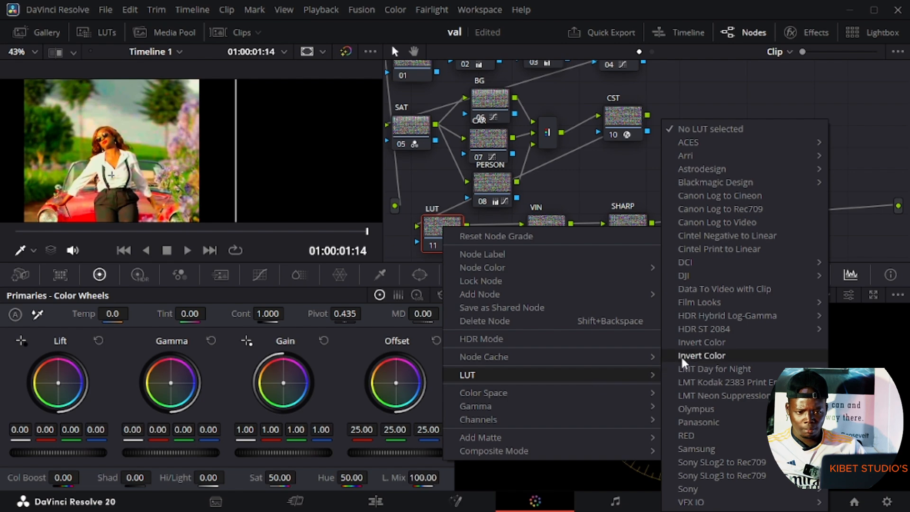
pyautogui.moveTo(694, 300)
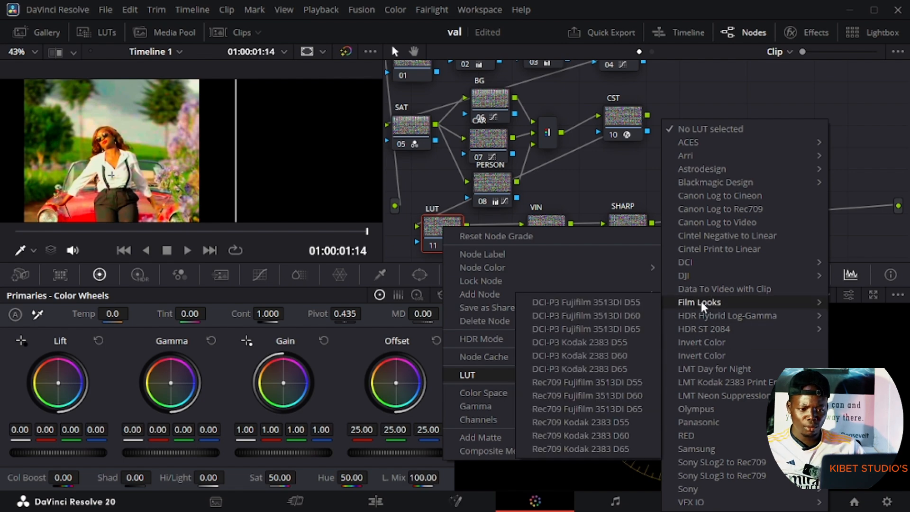
pyautogui.click(617, 315)
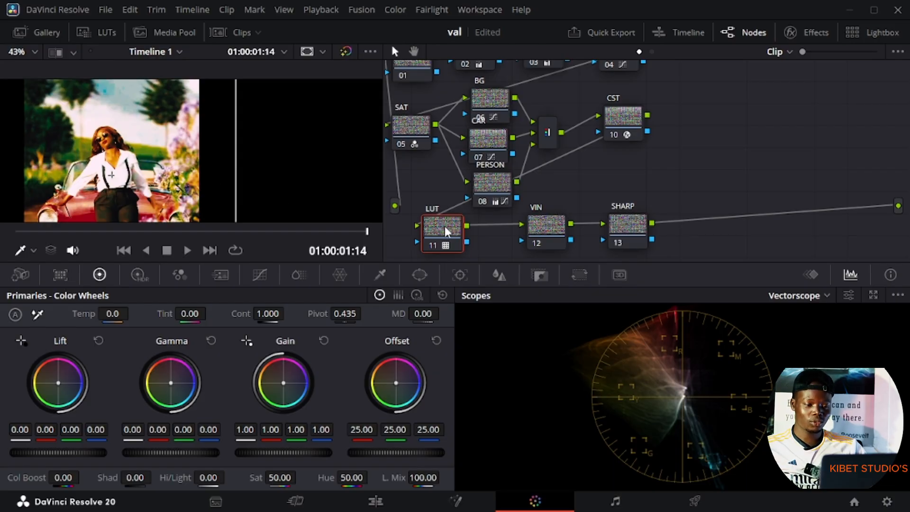
pyautogui.moveTo(444, 222); pyautogui.dragTo(449, 212)
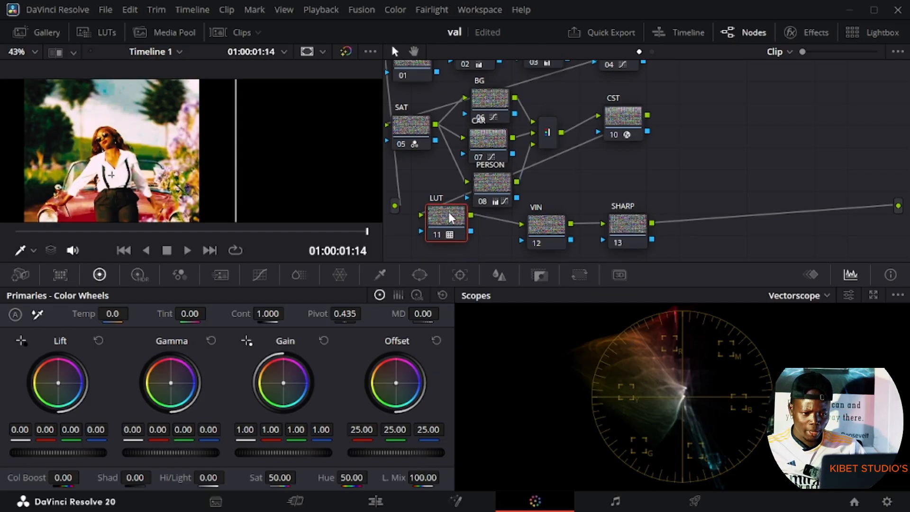
# - Reduce the LUT node's Key Output Gain to 0.200, and fine-tune it to 0.157
pyautogui.click(541, 275)
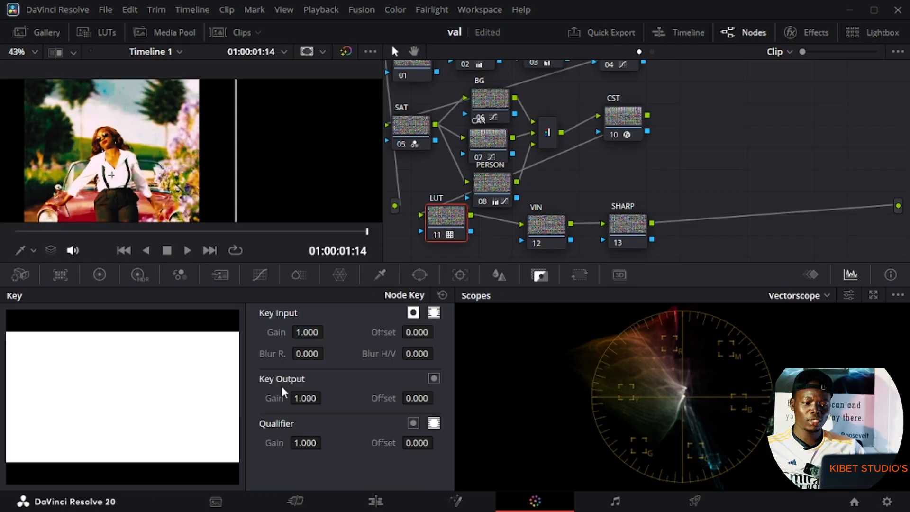
pyautogui.click(311, 398)
pyautogui.doubleClick(311, 398)
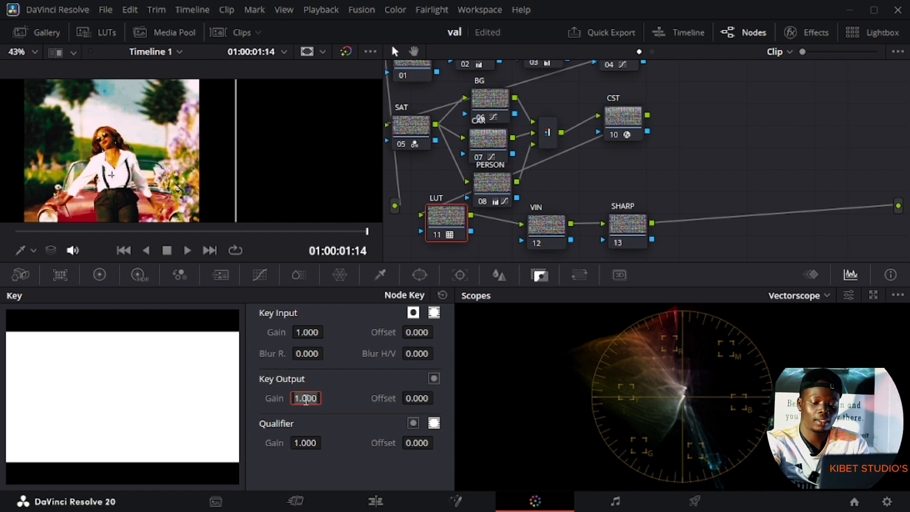
pyautogui.press('BackSpace')
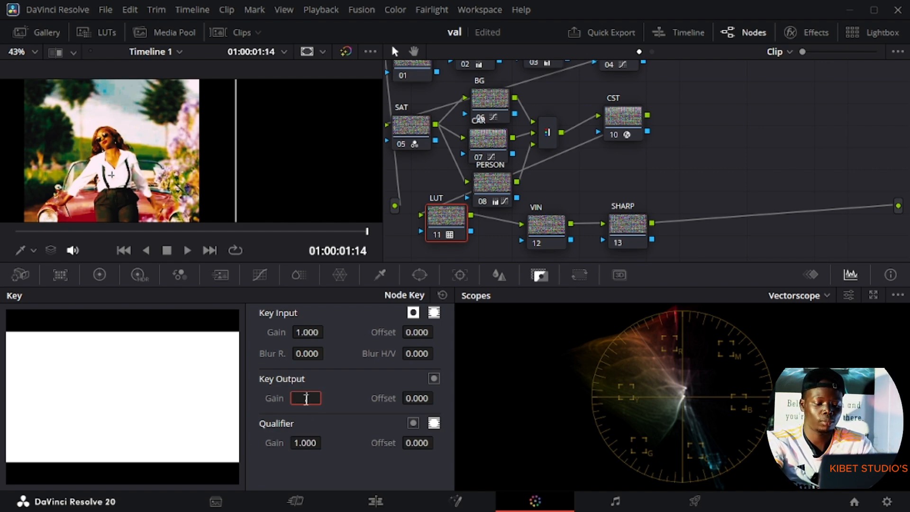
pyautogui.write('.2')
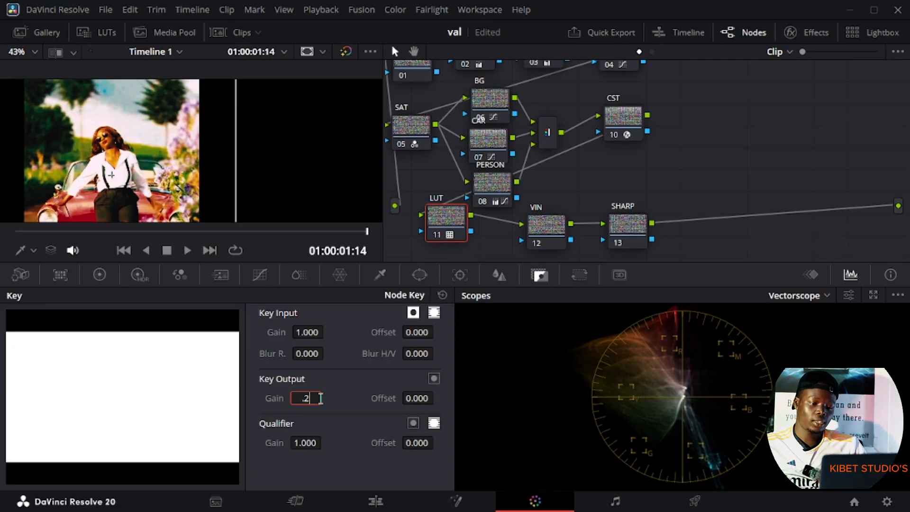
pyautogui.press('Return')
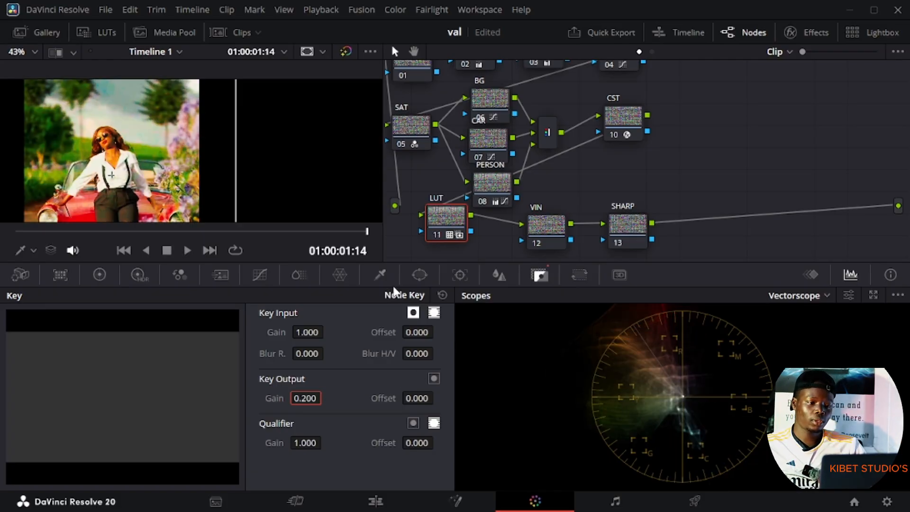
pyautogui.scroll(3, 124, 174)
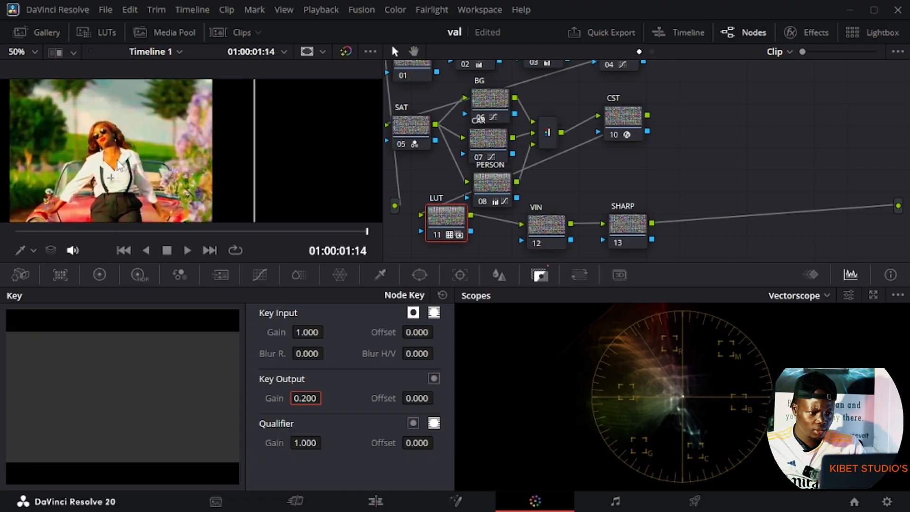
pyautogui.scroll(-4, 126, 178)
pyautogui.scroll(-2, 143, 194)
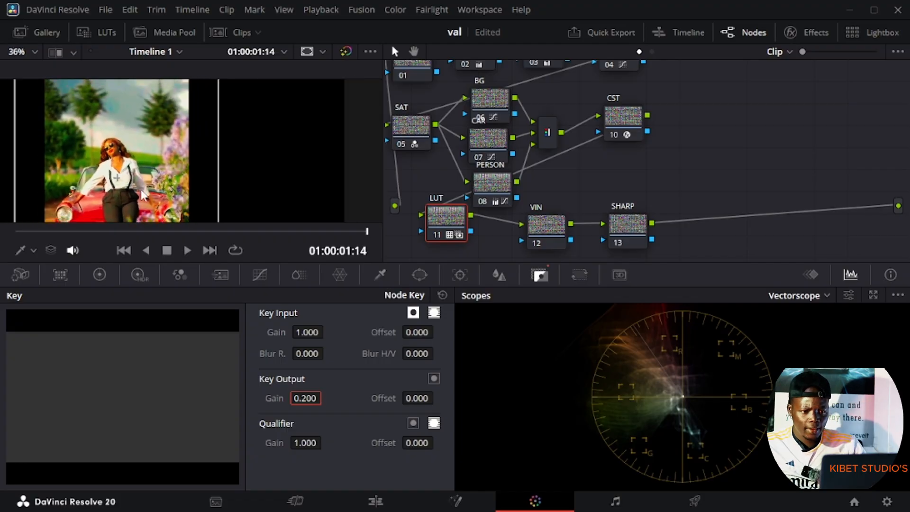
pyautogui.click(435, 236)
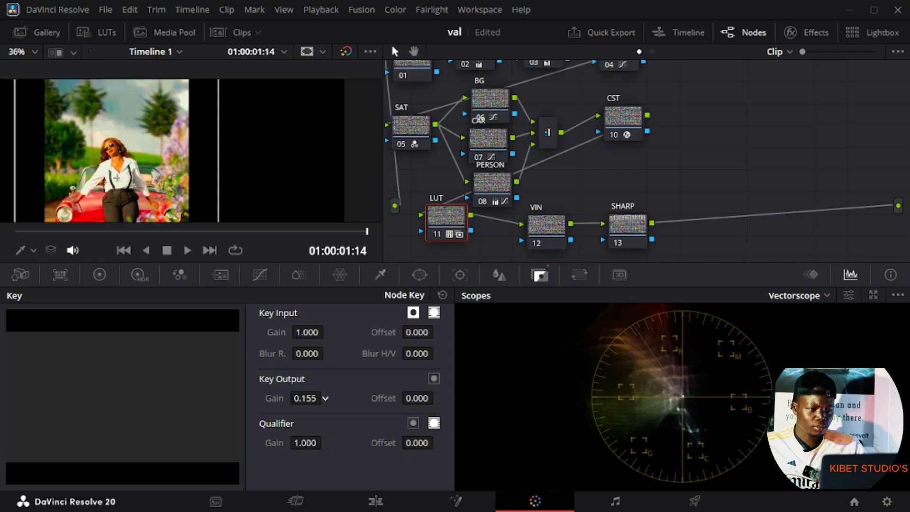
pyautogui.moveTo(305, 398); pyautogui.dragTo(306, 399)
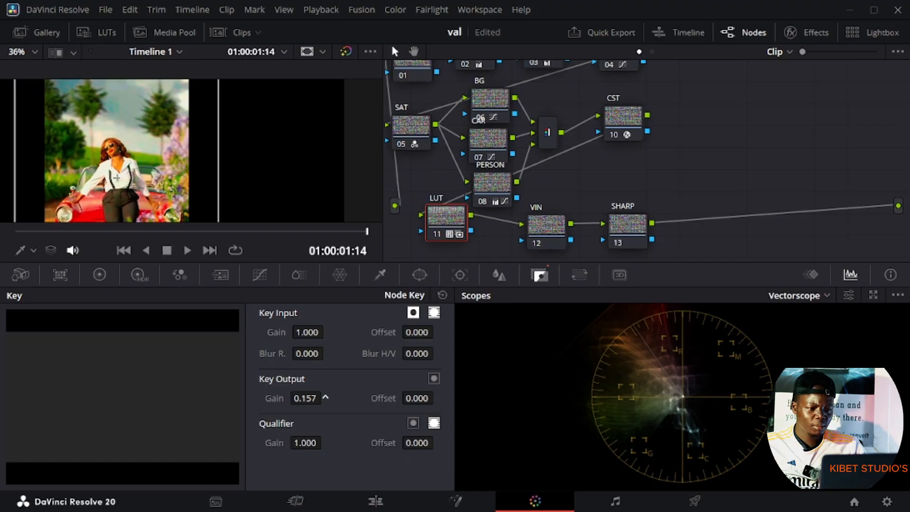
pyautogui.scroll(-2, 138, 178)
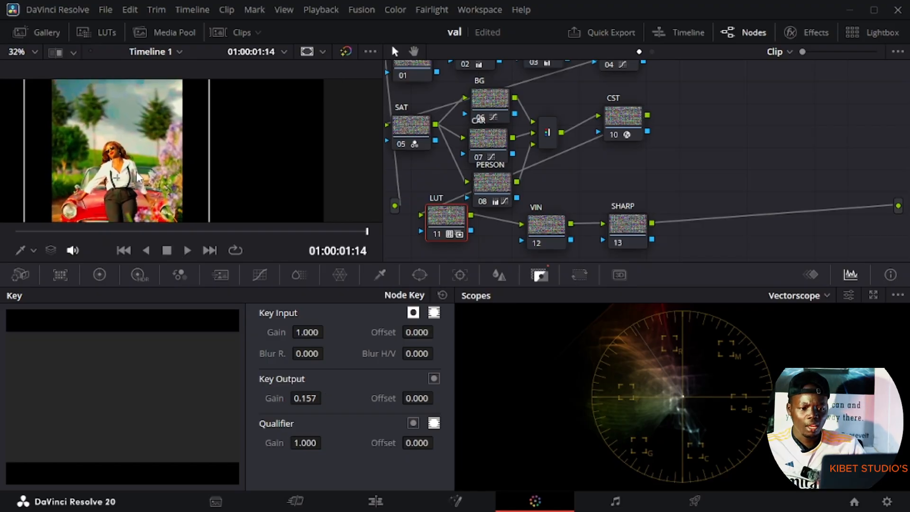
# - Reposition the VIN node between the LUT and SHARP nodes
pyautogui.moveTo(535, 219)
pyautogui.mouseDown()
pyautogui.moveTo(545, 192)
pyautogui.moveTo(560, 217)
pyautogui.moveTo(552, 215)
pyautogui.mouseUp()
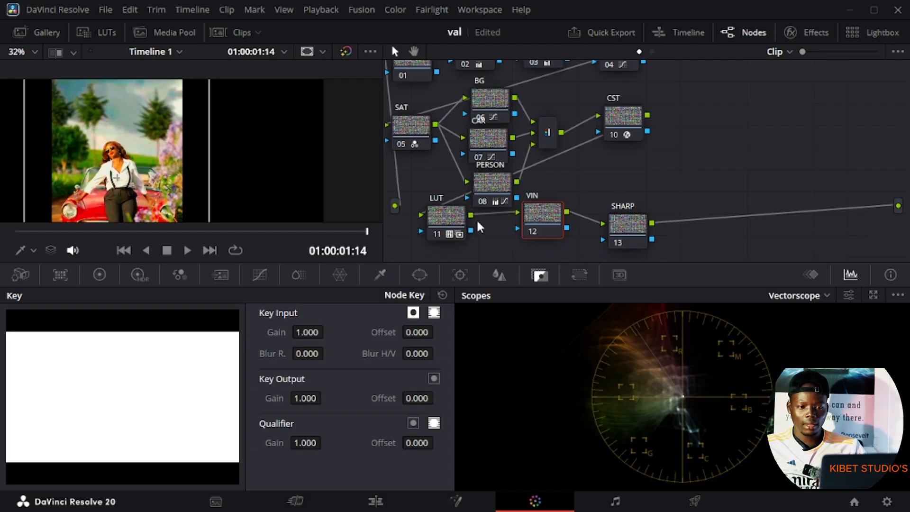
pyautogui.moveTo(546, 229)
pyautogui.mouseDown()
pyautogui.moveTo(548, 212)
pyautogui.moveTo(550, 230)
pyautogui.mouseUp()
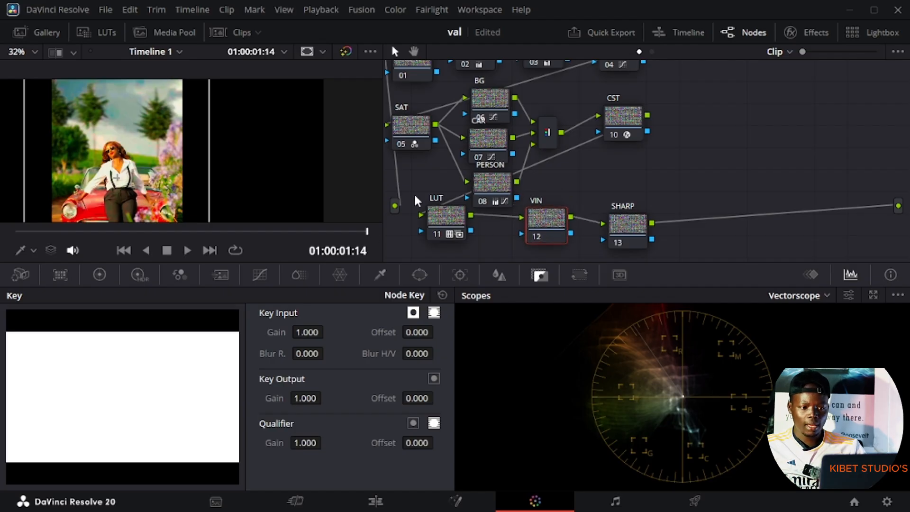
# - On the EXP node's Hue Vs Sat curve, sample the sky, widen the range to 61.86 and lower the saturation to 0.93 at 91.77
pyautogui.scroll(3, 444, 191)
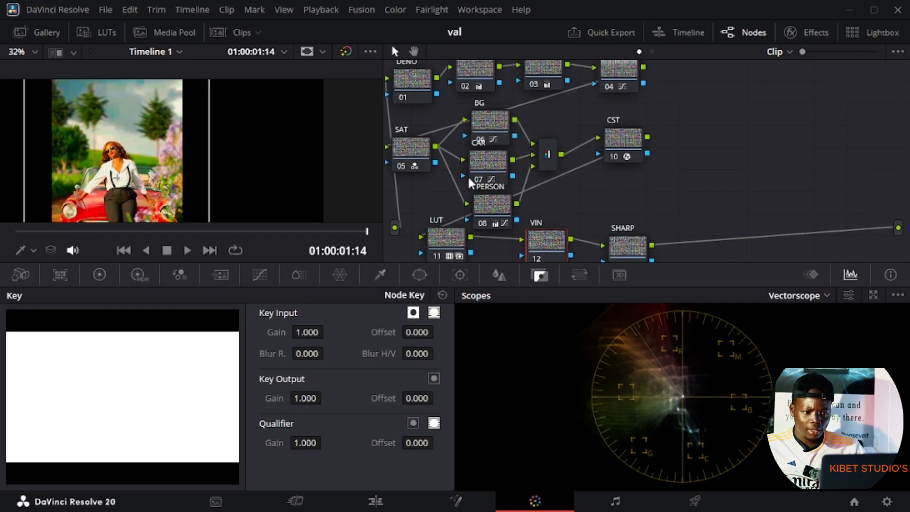
pyautogui.scroll(-1, 471, 178)
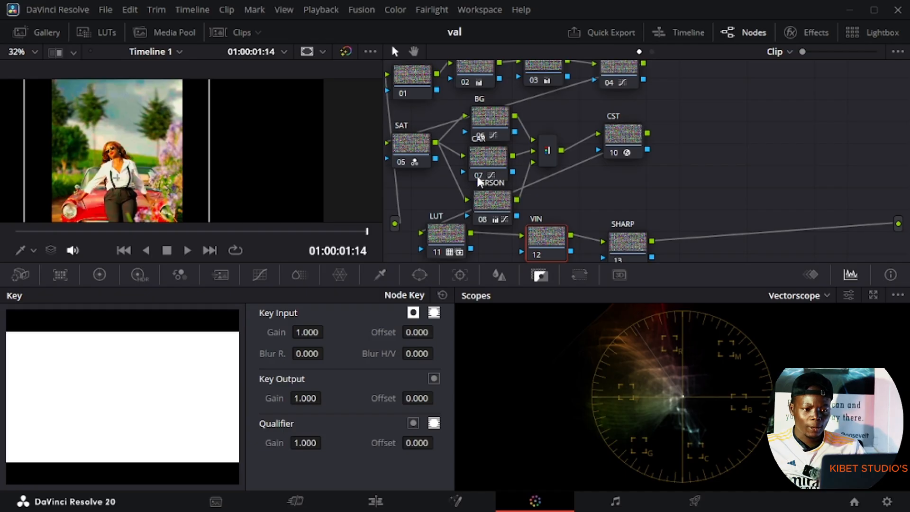
pyautogui.scroll(1, 478, 176)
pyautogui.scroll(4, 479, 180)
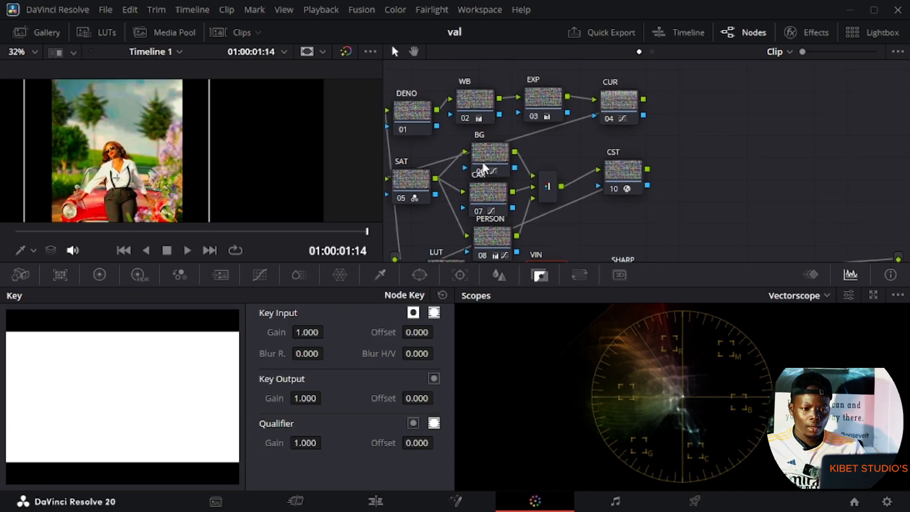
pyautogui.scroll(1, 517, 142)
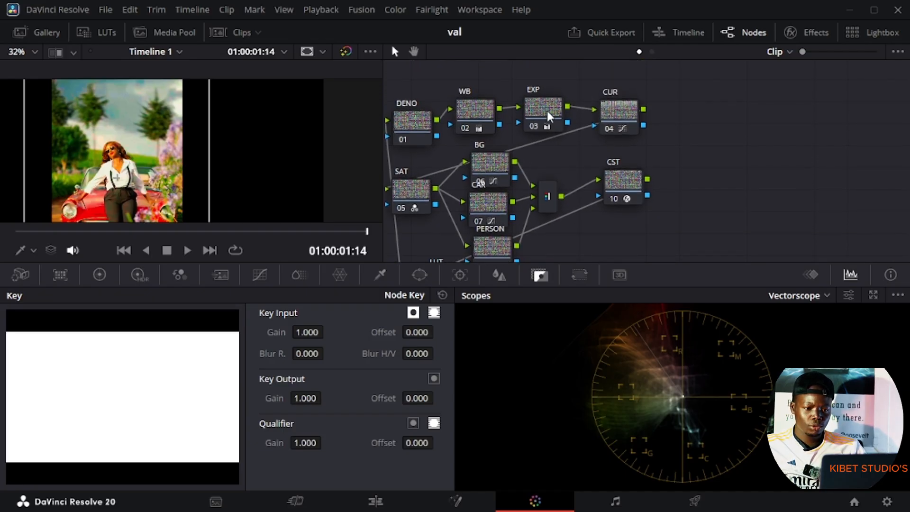
pyautogui.click(549, 117)
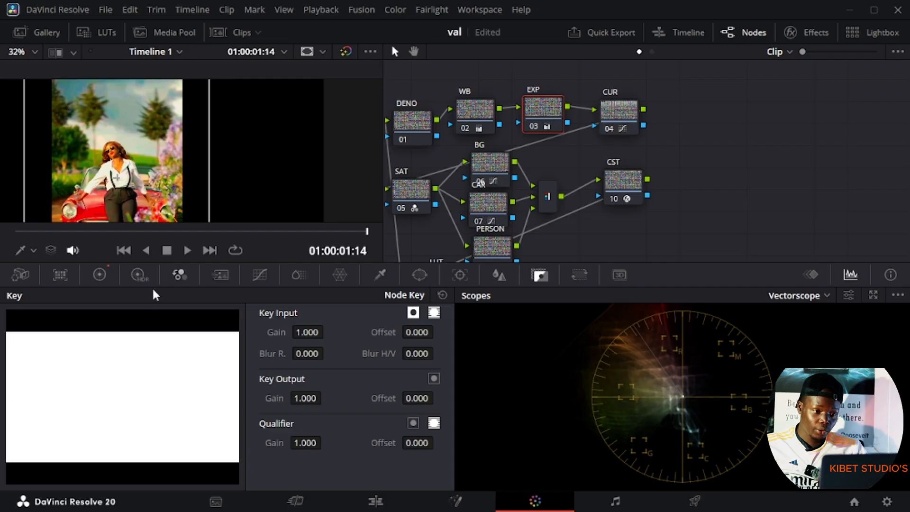
pyautogui.click(256, 279)
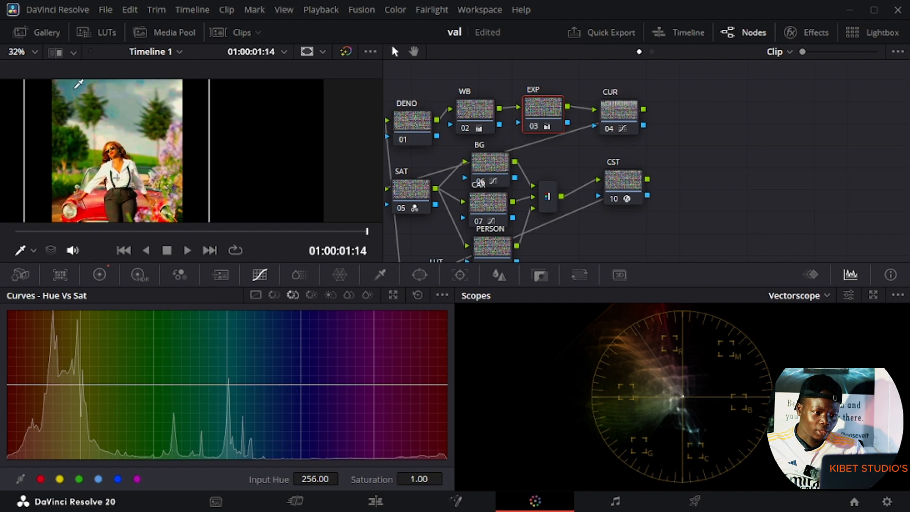
pyautogui.click(75, 86)
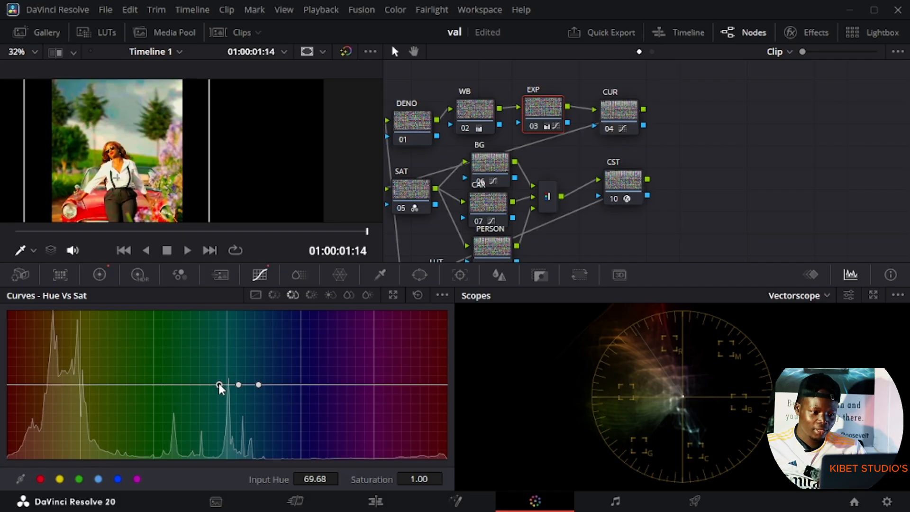
pyautogui.moveTo(220, 387); pyautogui.dragTo(212, 391)
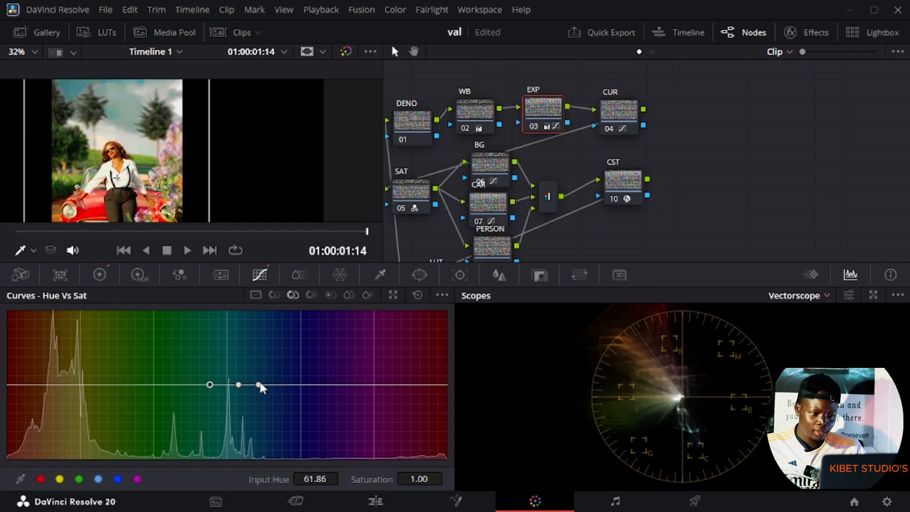
pyautogui.moveTo(238, 384)
pyautogui.mouseDown()
pyautogui.moveTo(217, 385)
pyautogui.moveTo(216, 396)
pyautogui.moveTo(247, 392)
pyautogui.mouseUp()
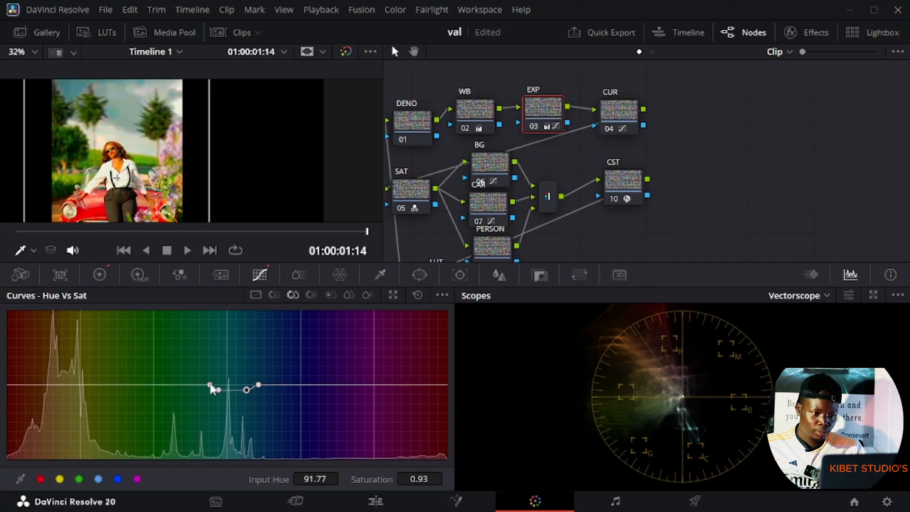
# - Raise the Hue Vs Sat end point to 1.09 at 110.80, and sample the sky on Hue Vs Hue, widening its range to 69.47
pyautogui.moveTo(210, 384); pyautogui.dragTo(270, 378)
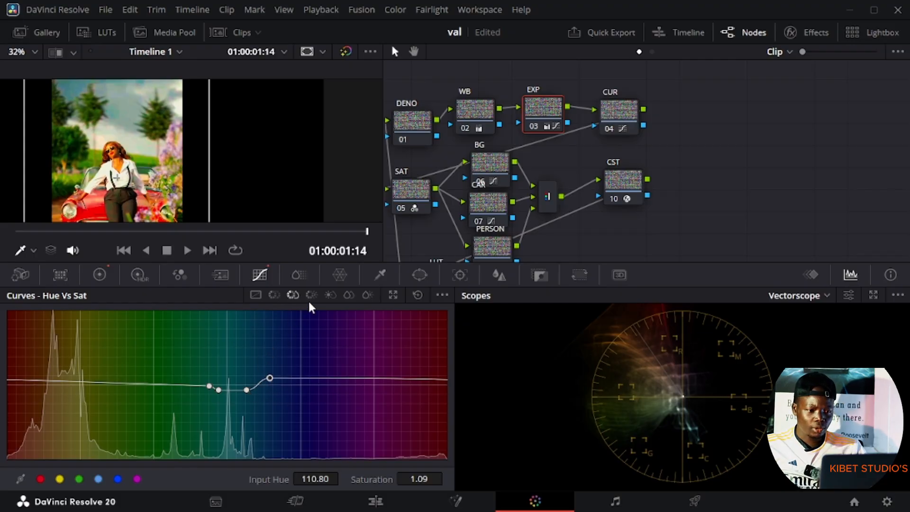
pyautogui.click(276, 295)
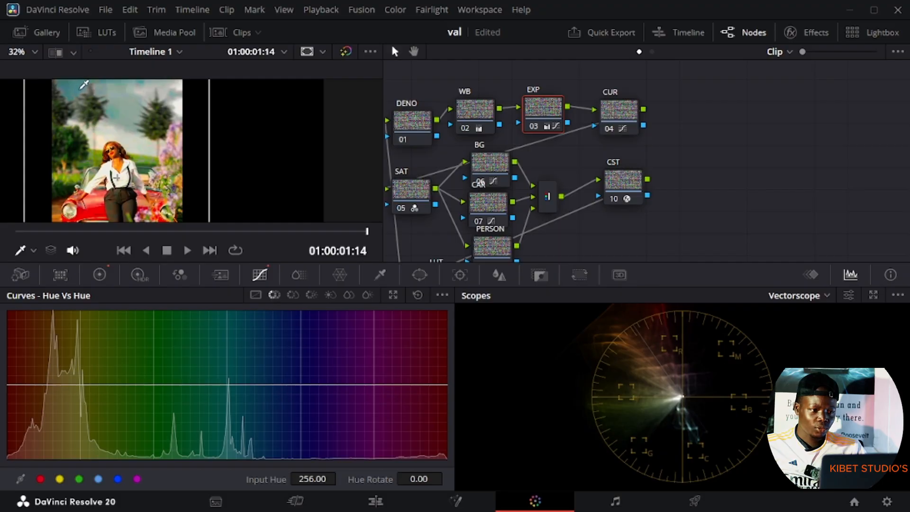
pyautogui.click(82, 133)
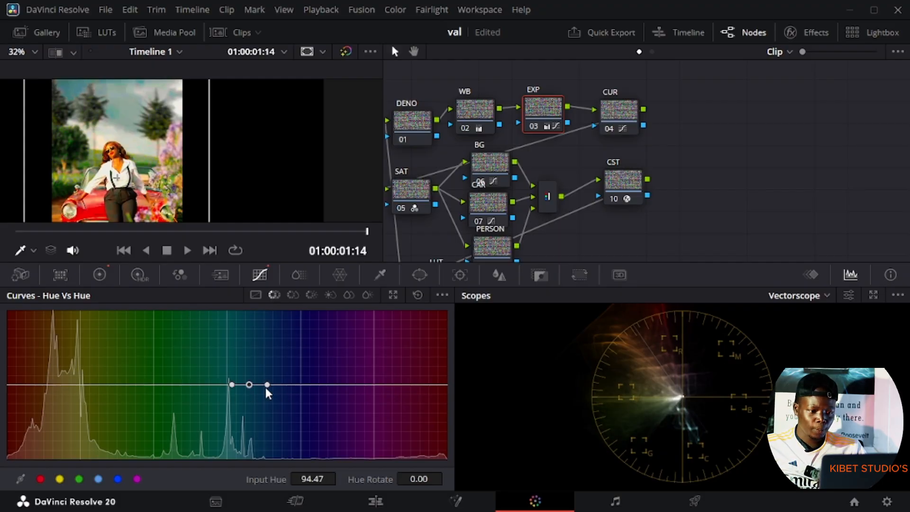
pyautogui.moveTo(266, 388); pyautogui.dragTo(220, 387)
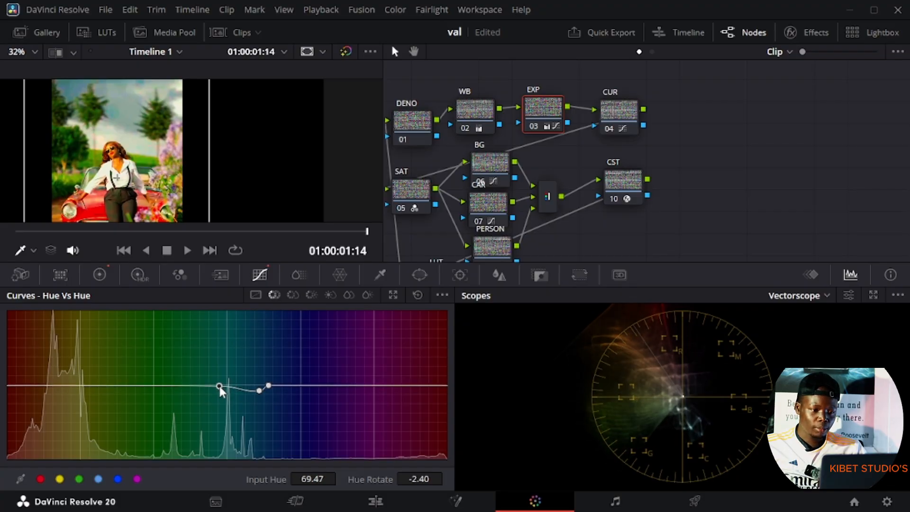
# - Add another point to the sky's Hue Vs Hue range, extend the range to 64.58, and rotate the hue to -18.40 at 99.38
pyautogui.click(231, 385)
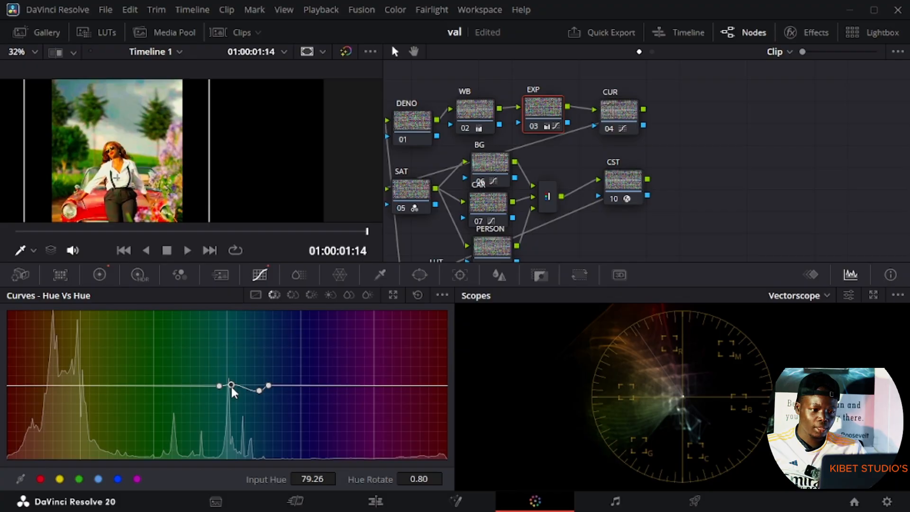
pyautogui.moveTo(232, 386); pyautogui.dragTo(213, 386)
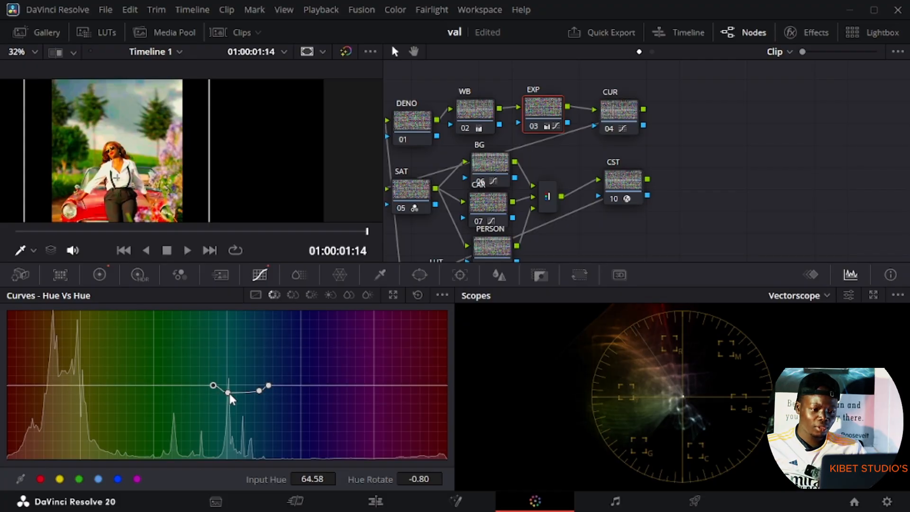
pyautogui.click(228, 392)
pyautogui.moveTo(227, 398); pyautogui.dragTo(257, 398)
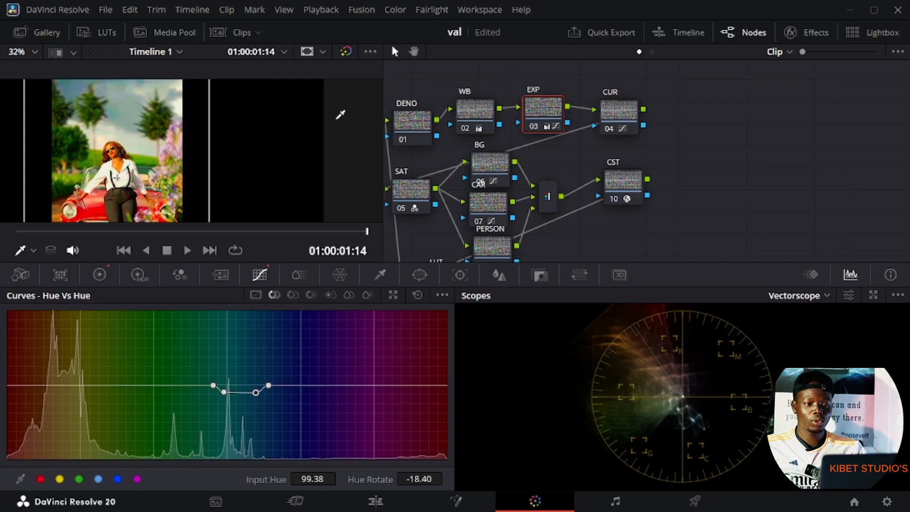
# - Toggle the EXP node off and on to compare the sky with and without its correction
pyautogui.click(534, 125)
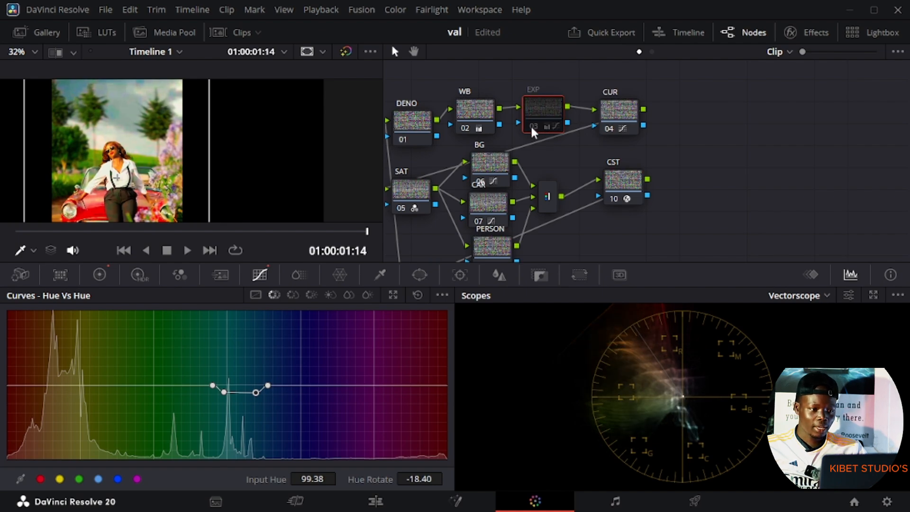
pyautogui.click(530, 124)
pyautogui.click(530, 126)
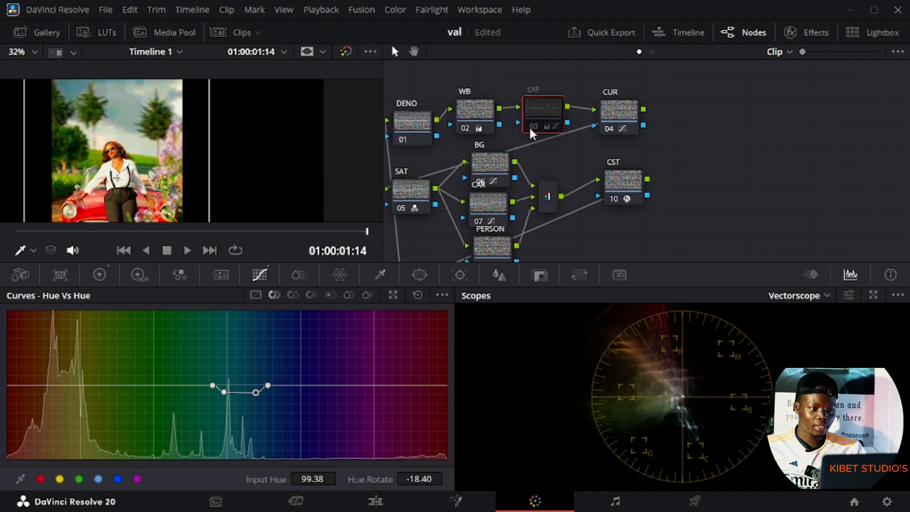
pyautogui.click(530, 126)
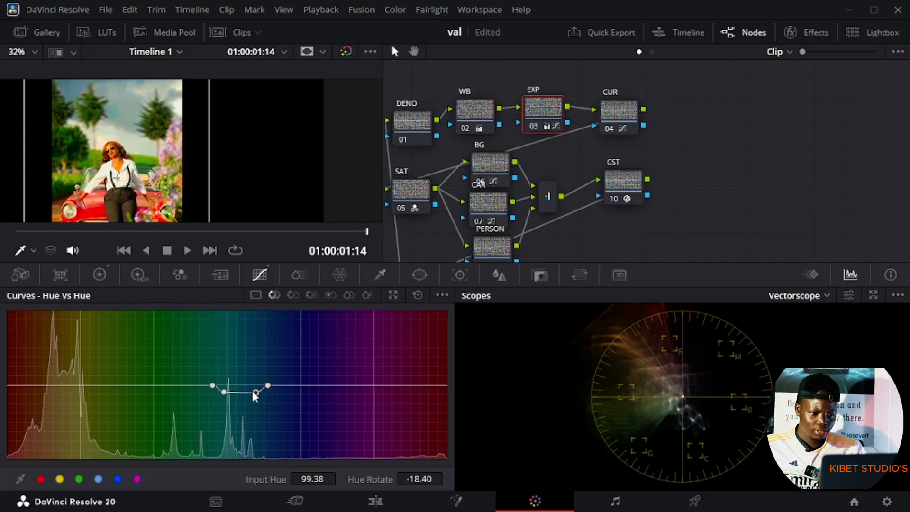
# - Ease the EXP node's Hue Vs Hue point to a rotation of -15.20 at 95.58, and inspect the graded image up close
pyautogui.moveTo(255, 395); pyautogui.dragTo(251, 393)
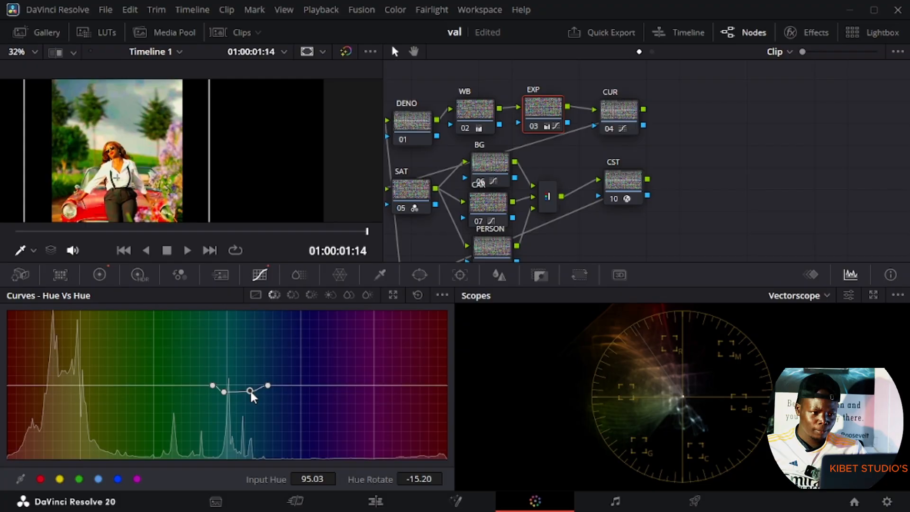
pyautogui.moveTo(251, 394); pyautogui.dragTo(252, 392)
pyautogui.scroll(-3, 156, 183)
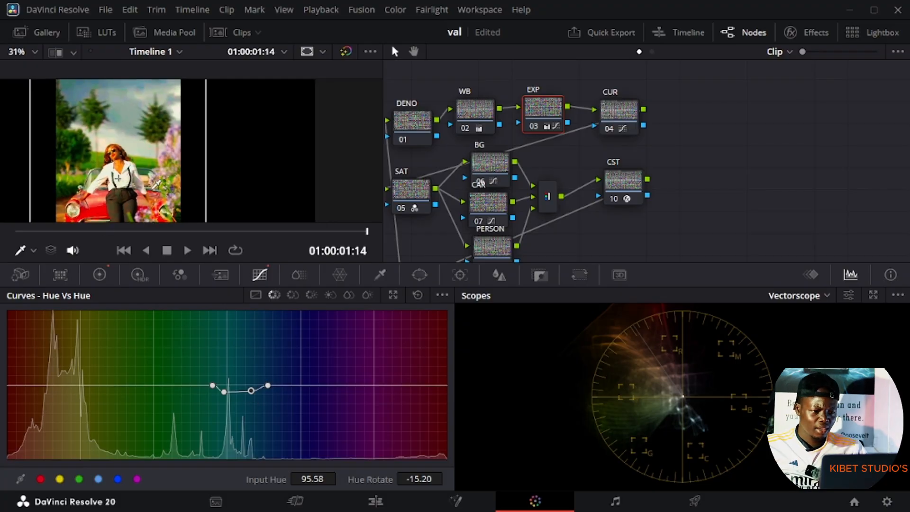
pyautogui.scroll(1, 156, 184)
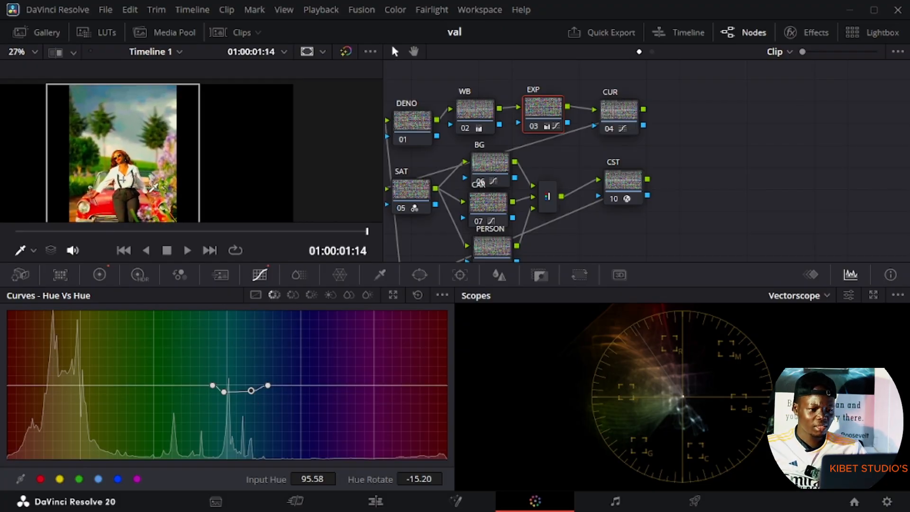
pyautogui.scroll(2, 139, 195)
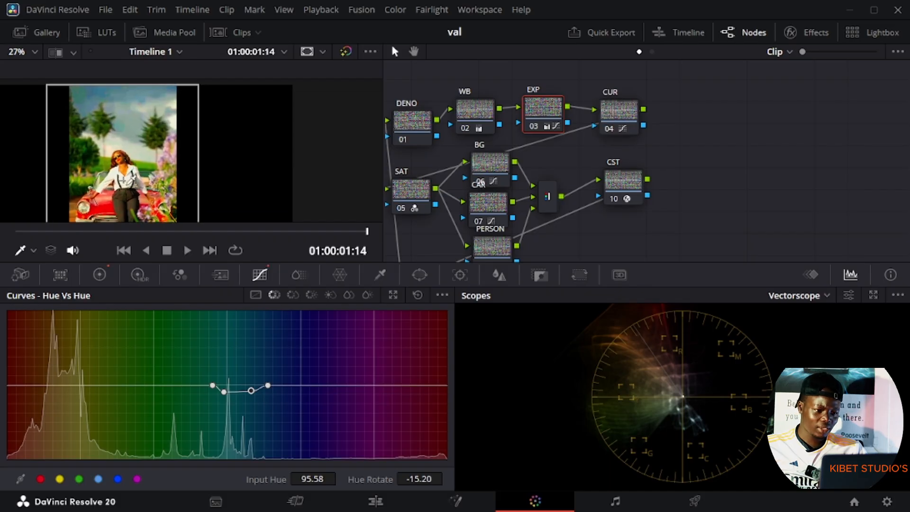
pyautogui.scroll(5, 123, 179)
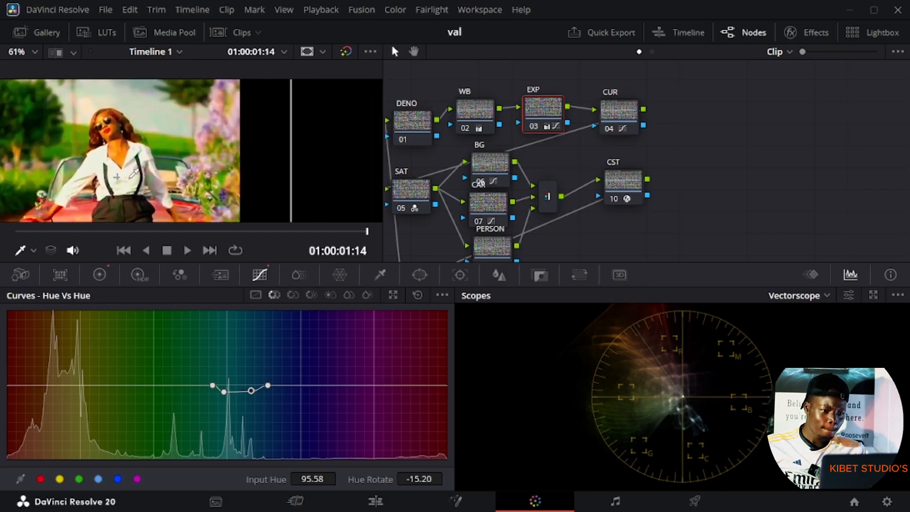
pyautogui.scroll(-5, 119, 177)
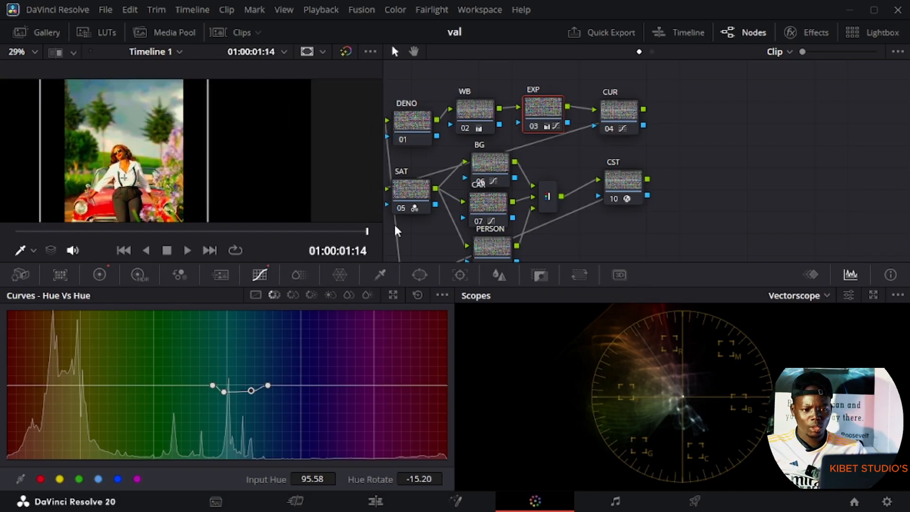
# - Add a circular Power Window to the VIN node
pyautogui.scroll(-1, 492, 194)
pyautogui.scroll(-4, 492, 194)
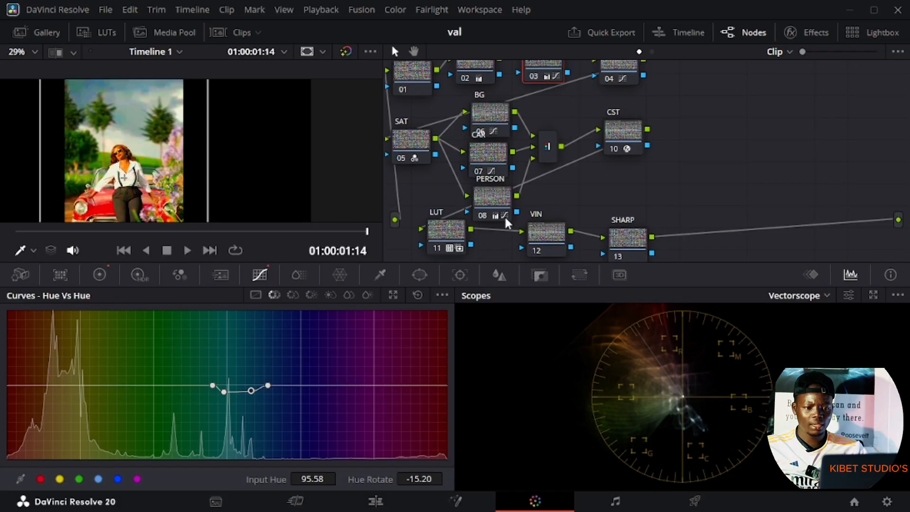
pyautogui.click(536, 224)
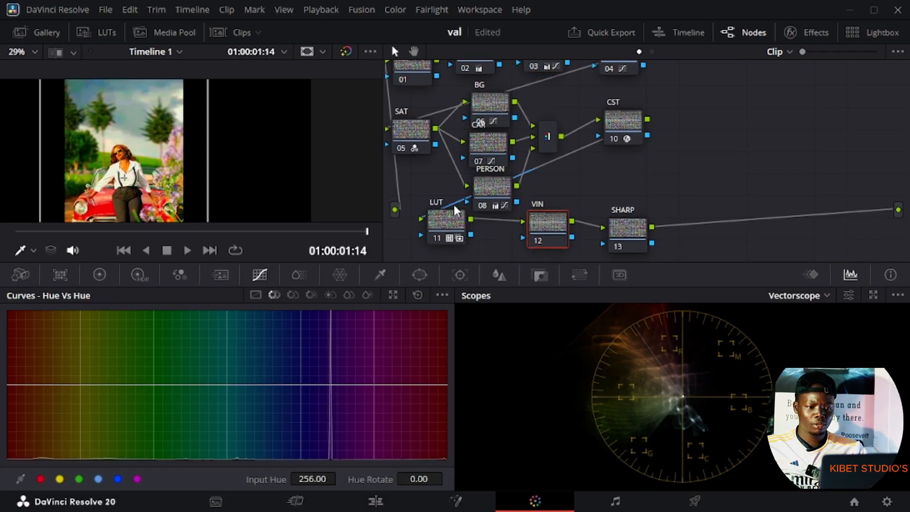
pyautogui.click(420, 276)
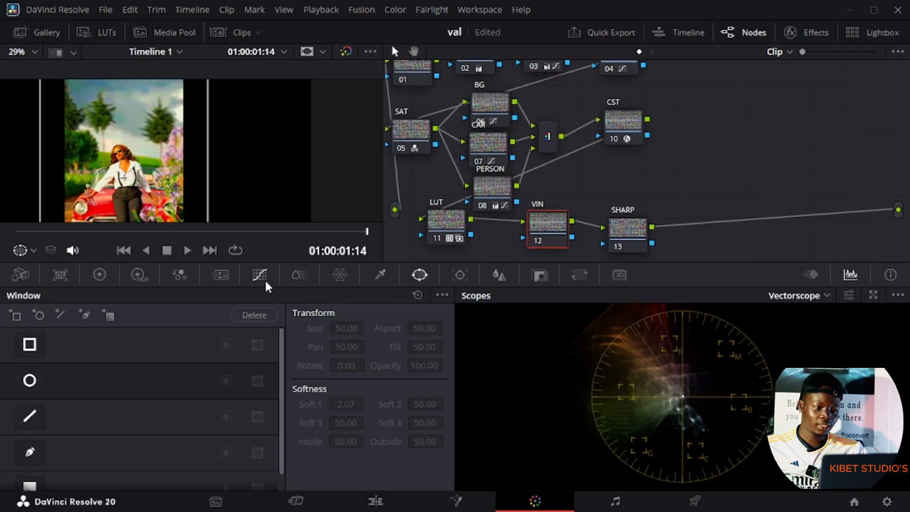
pyautogui.click(29, 380)
# - Stretch the circle window vertically to aspect 25.42, shift it to pan 49.86 and tilt 48.93, and set Soft 1 to 9.32
pyautogui.scroll(-1, 148, 161)
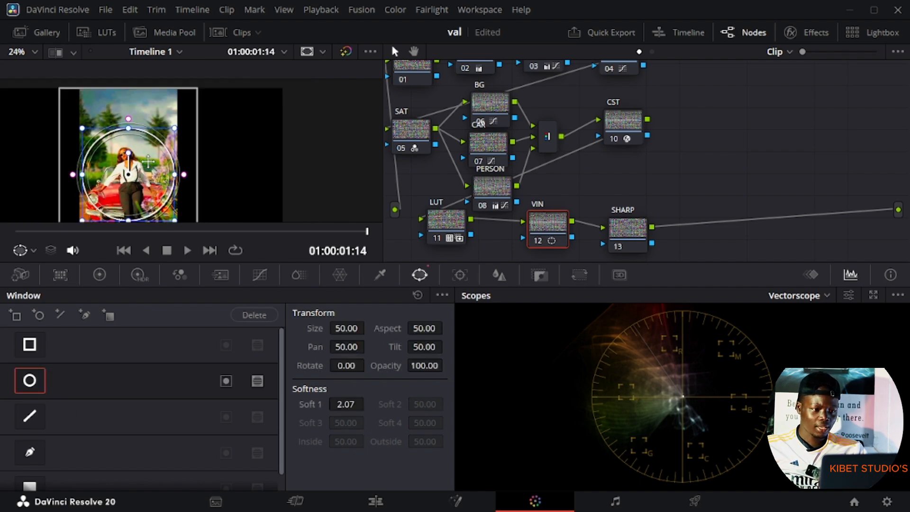
pyautogui.scroll(-1, 148, 161)
pyautogui.scroll(2, 149, 161)
pyautogui.scroll(-3, 150, 161)
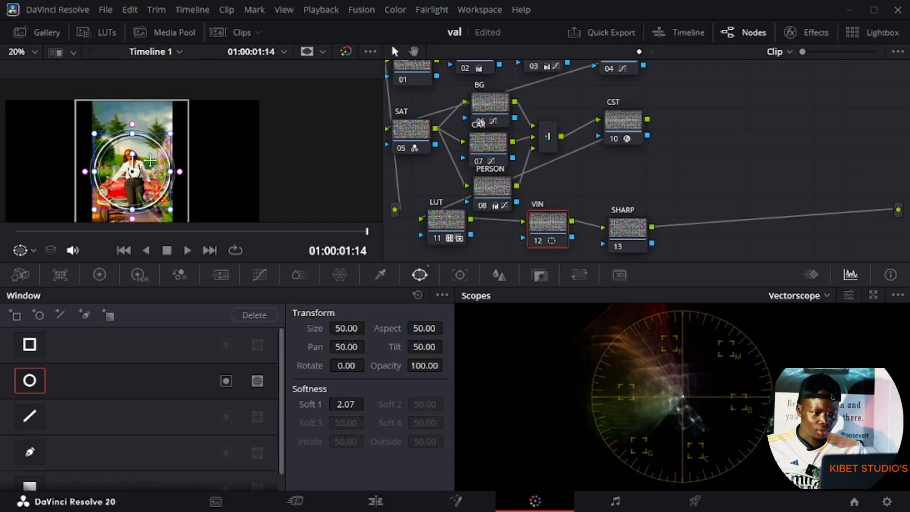
pyautogui.scroll(-1, 150, 160)
pyautogui.scroll(-2, 151, 161)
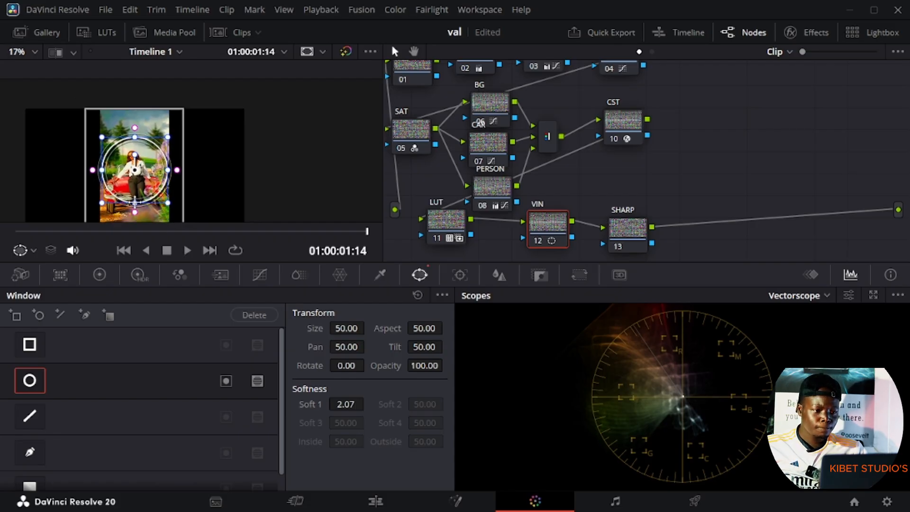
pyautogui.moveTo(135, 202); pyautogui.dragTo(140, 233)
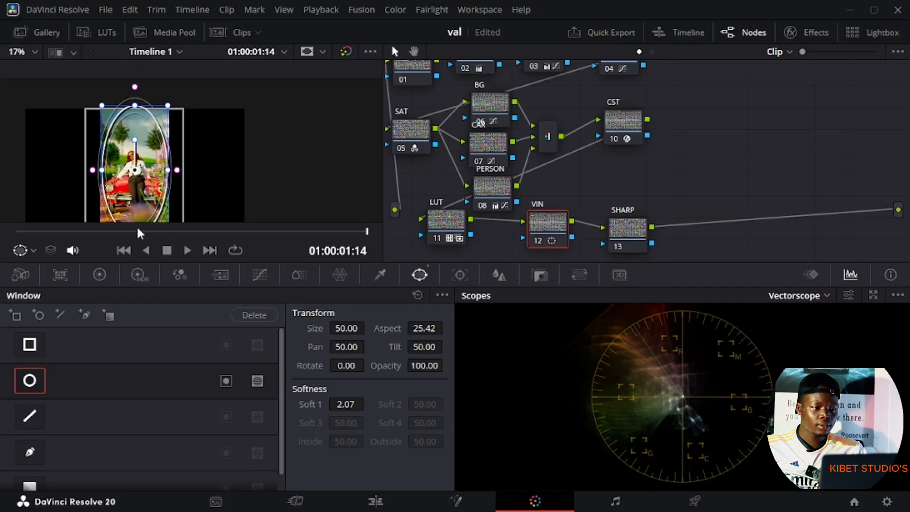
pyautogui.moveTo(137, 192)
pyautogui.mouseDown()
pyautogui.moveTo(136, 208)
pyautogui.moveTo(184, 191)
pyautogui.moveTo(143, 184)
pyautogui.mouseUp()
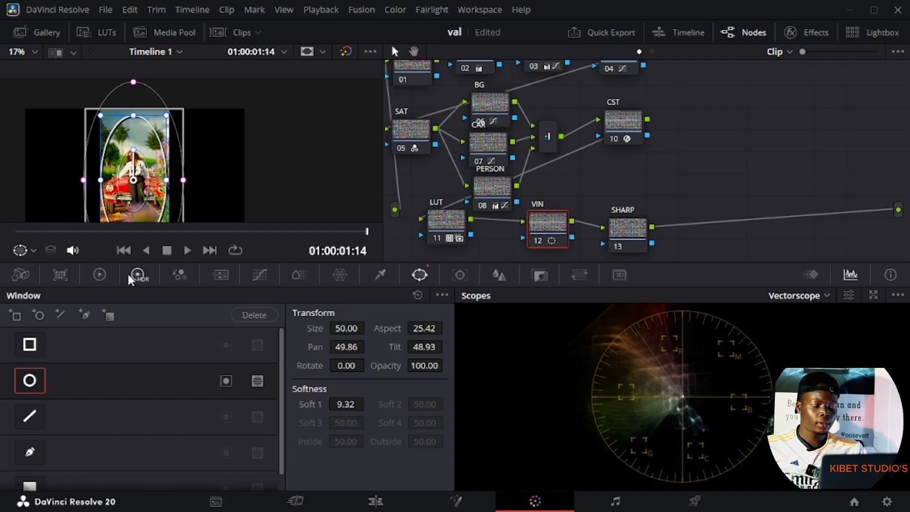
# - Darken the VIN node's windowed area by lowering Offset to 23.20 and Gain to 0.99
pyautogui.click(99, 275)
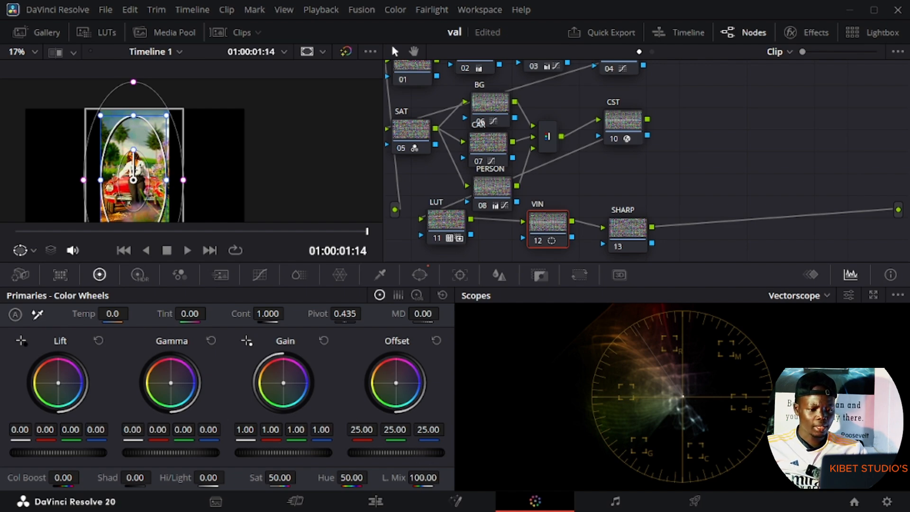
pyautogui.moveTo(397, 453); pyautogui.dragTo(361, 453)
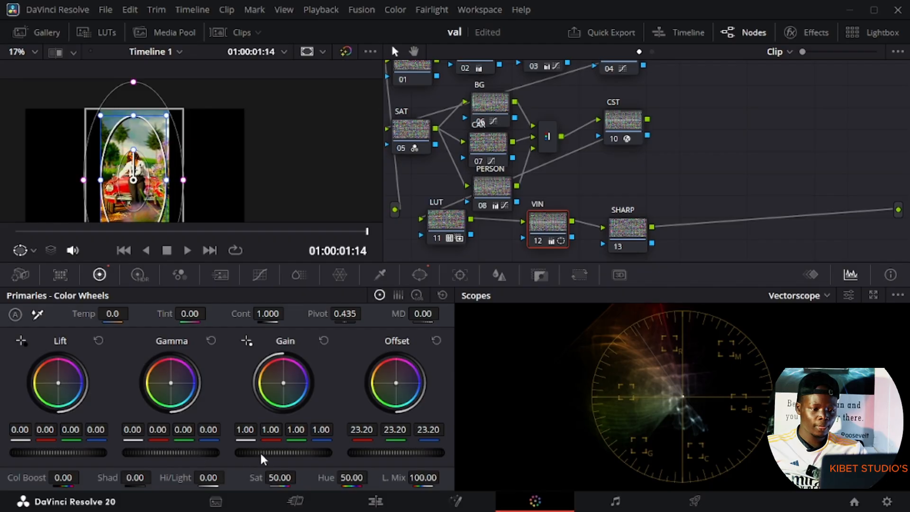
pyautogui.moveTo(284, 452); pyautogui.dragTo(281, 453)
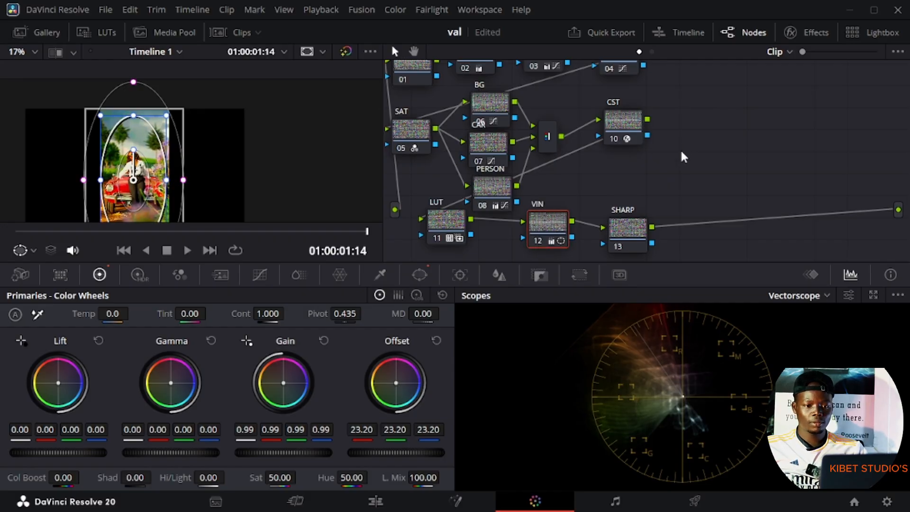
# - Hide the window outline by selecting the SHARP node, and toggle the VIN node off and on to compare the vignette
pyautogui.click(625, 230)
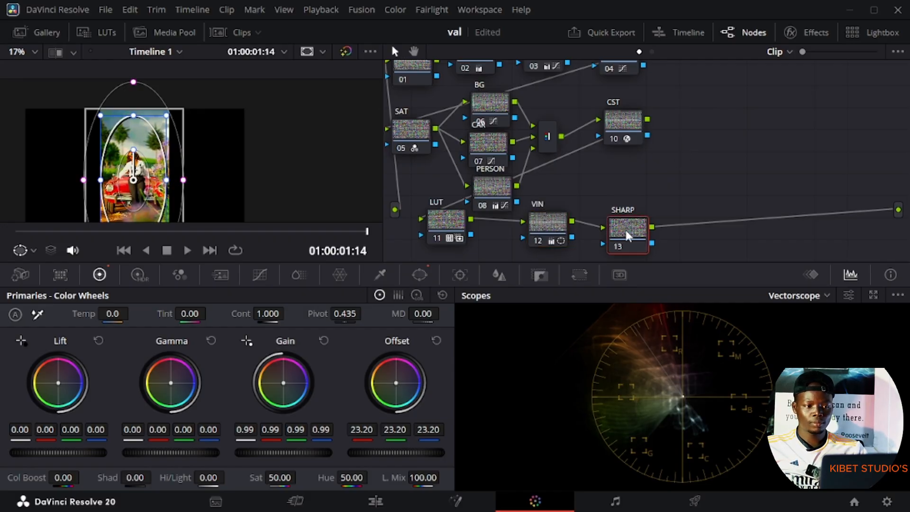
pyautogui.click(534, 240)
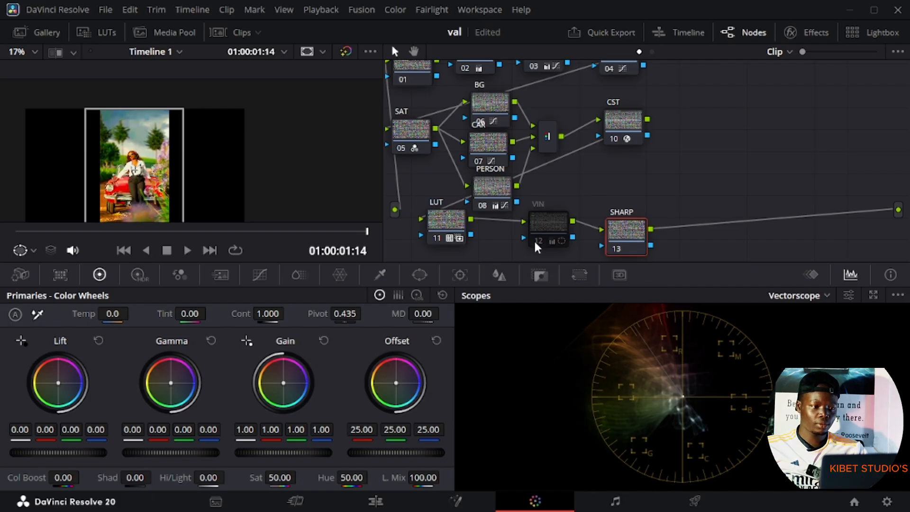
pyautogui.click(535, 239)
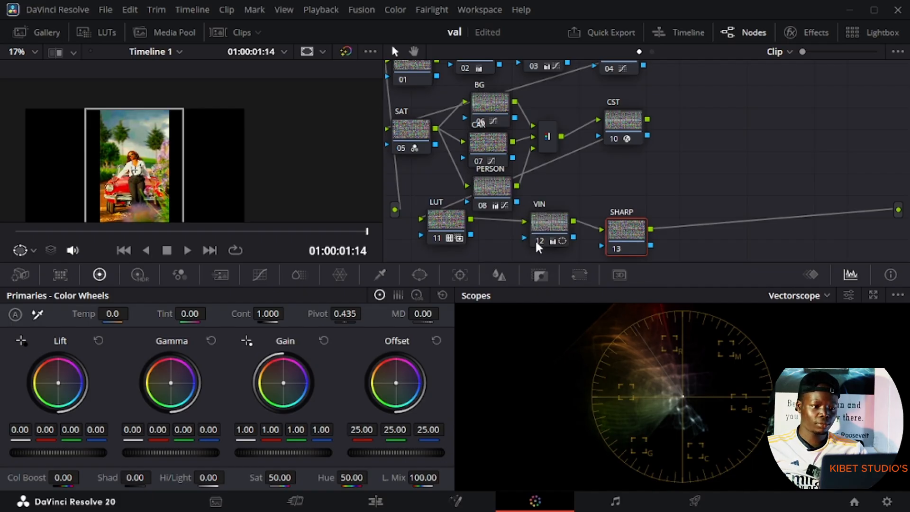
pyautogui.click(536, 241)
pyautogui.click(535, 240)
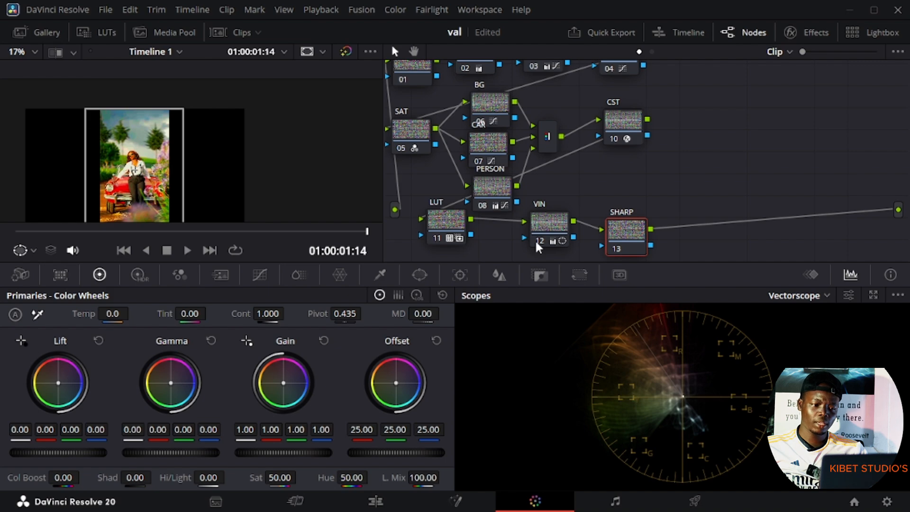
pyautogui.click(535, 239)
pyautogui.click(535, 239)
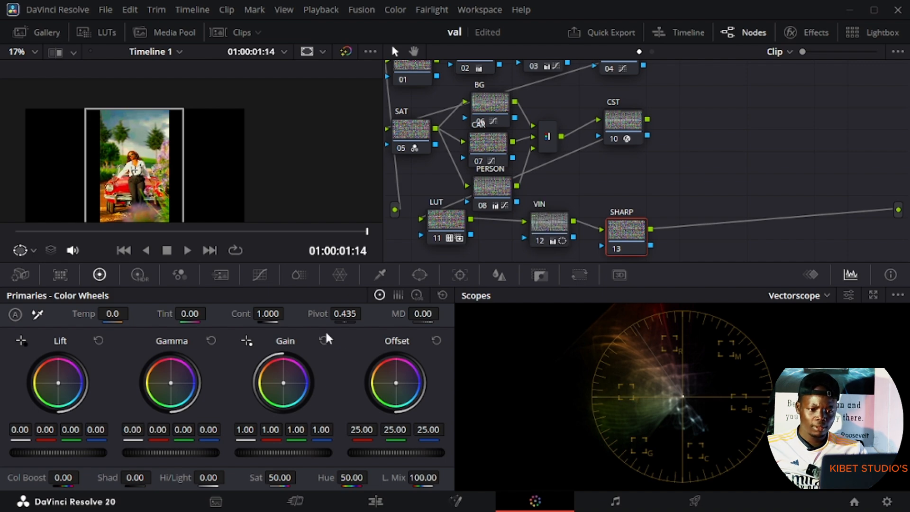
# - Lower the VIN node's Gamma to -0.01, and select the SHARP node
pyautogui.click(542, 223)
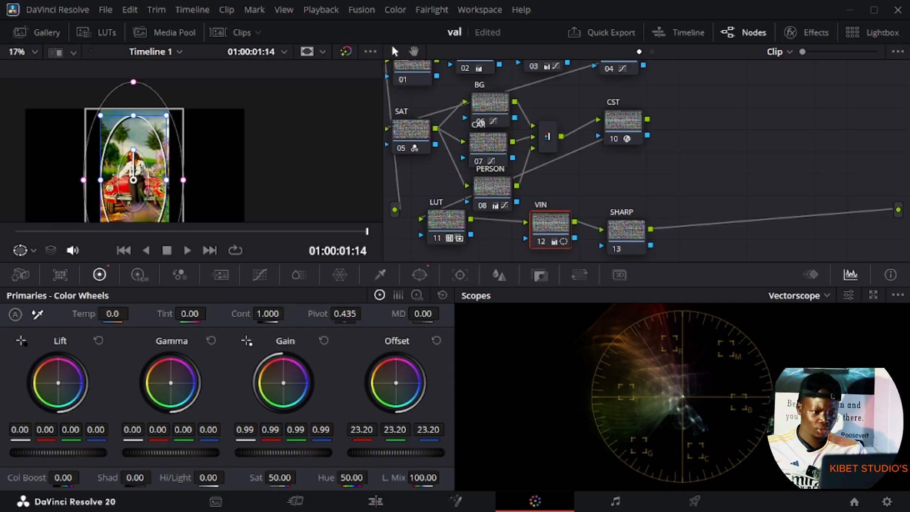
pyautogui.moveTo(173, 453); pyautogui.dragTo(165, 453)
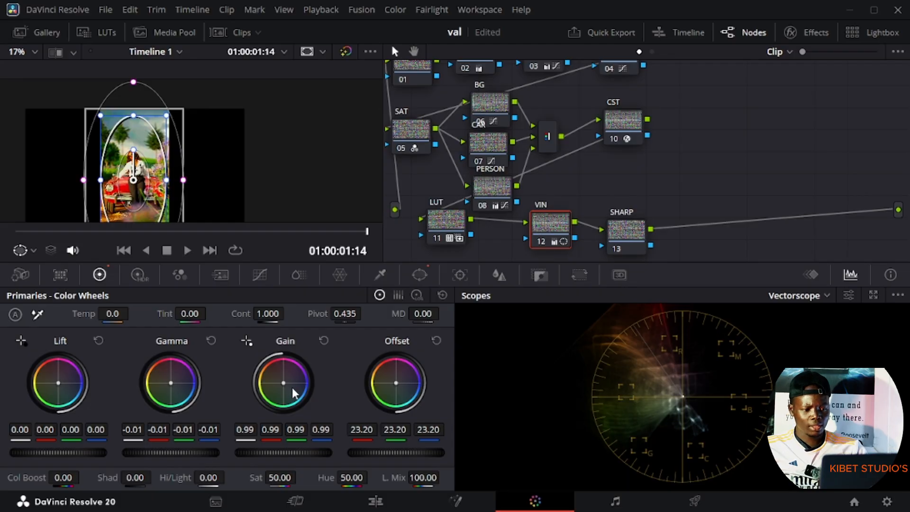
pyautogui.click(620, 237)
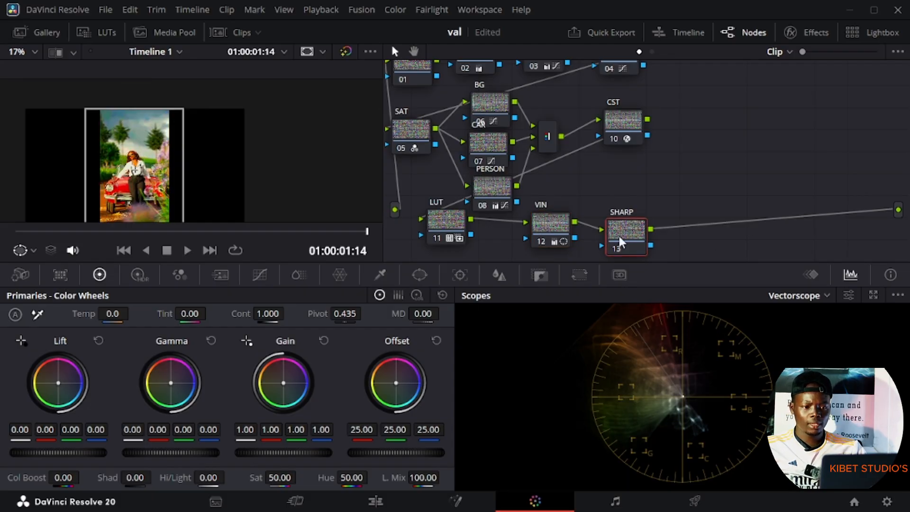
# - Toggle the VIN node off and on repeatedly to examine the vignette's effect on the enlarged picture
pyautogui.click(539, 239)
pyautogui.click(539, 239)
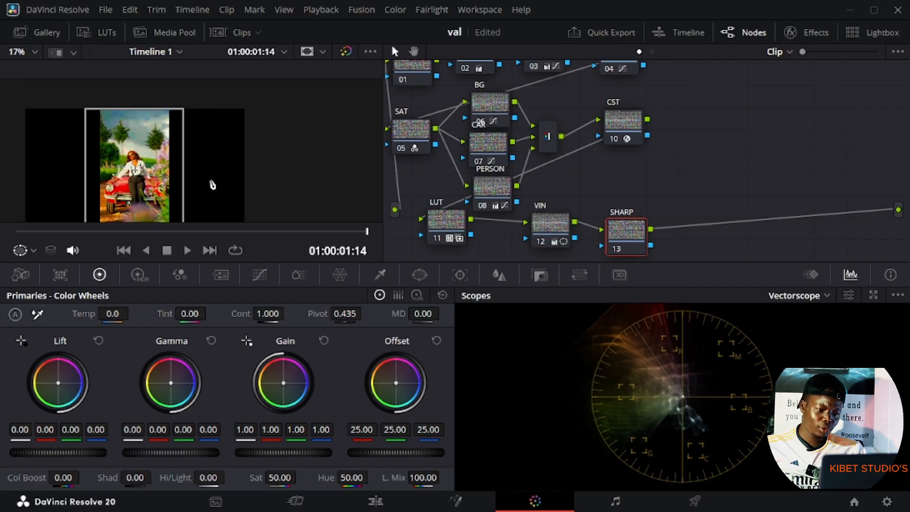
pyautogui.scroll(2, 207, 174)
pyautogui.scroll(2, 207, 174)
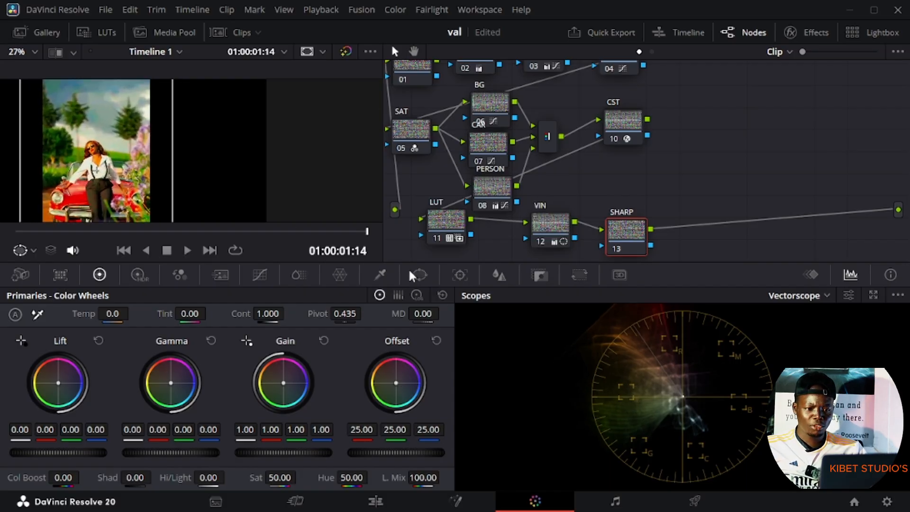
pyautogui.moveTo(542, 239); pyautogui.dragTo(538, 243)
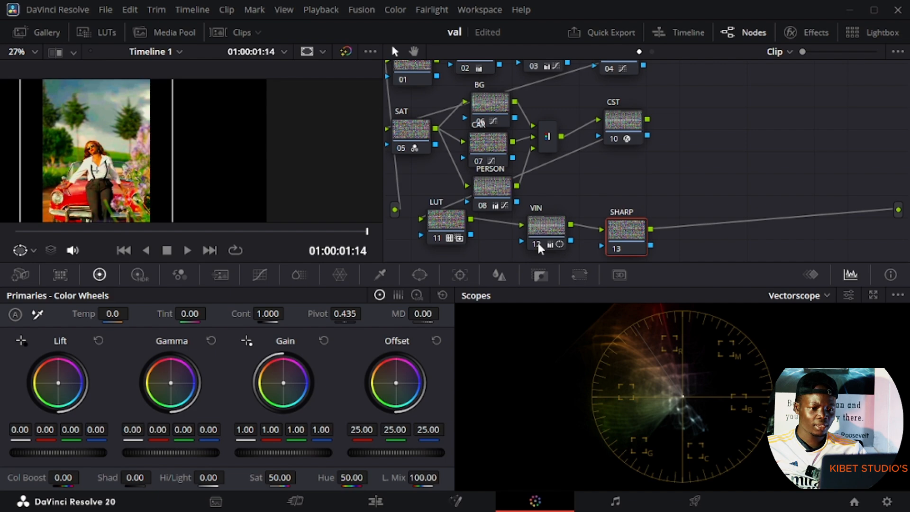
pyautogui.click(537, 241)
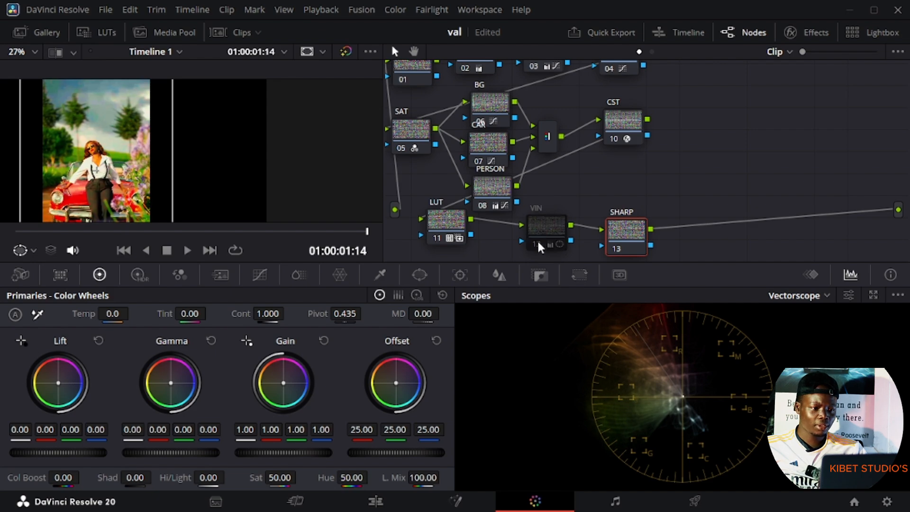
pyautogui.click(537, 241)
pyautogui.click(536, 241)
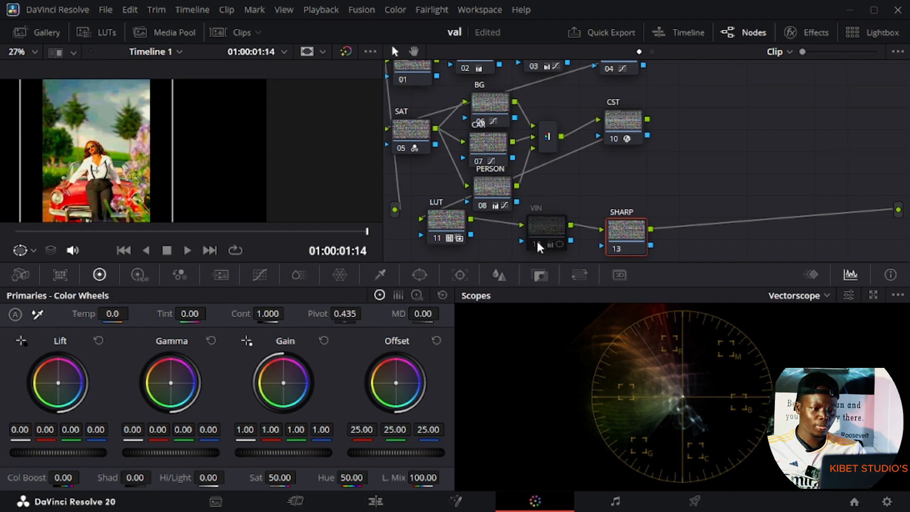
pyautogui.click(537, 241)
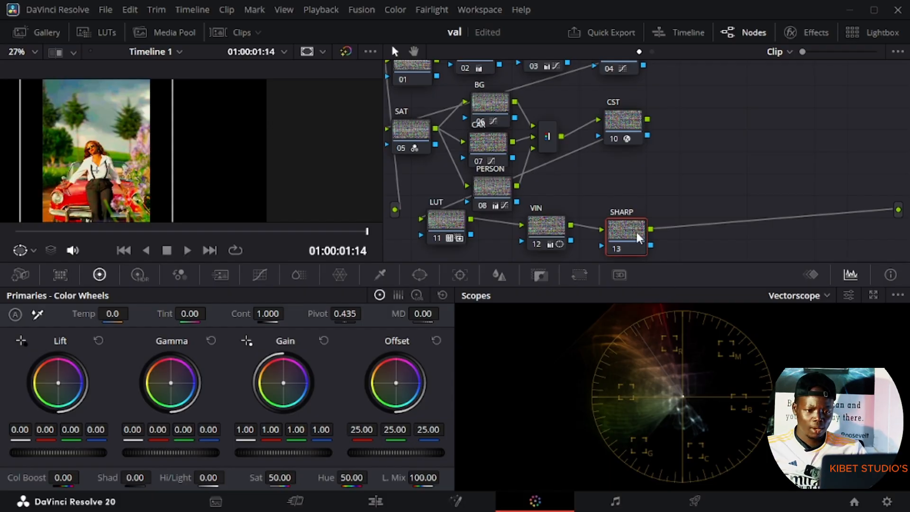
# - Place the SHARP node closer to the VIN node and sharpen the picture by setting its linked blur Radius to 0.47
pyautogui.moveTo(636, 230); pyautogui.dragTo(625, 228)
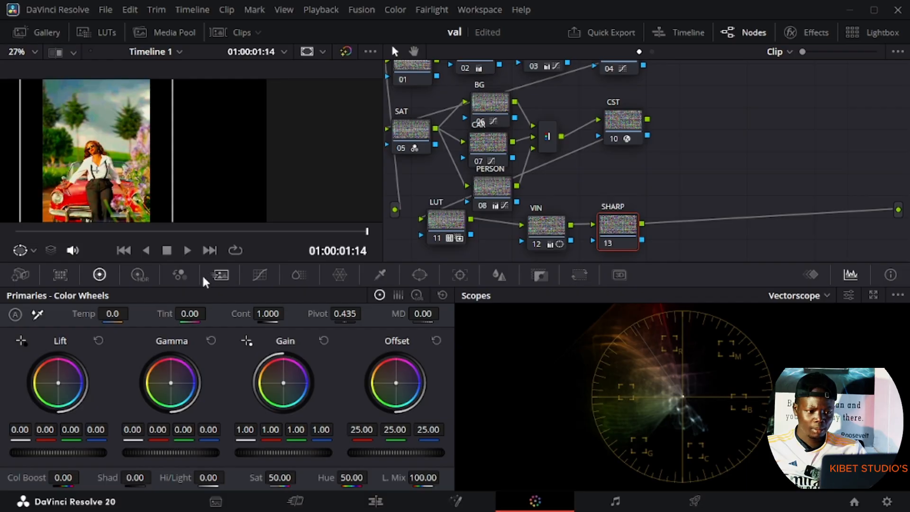
pyautogui.click(501, 273)
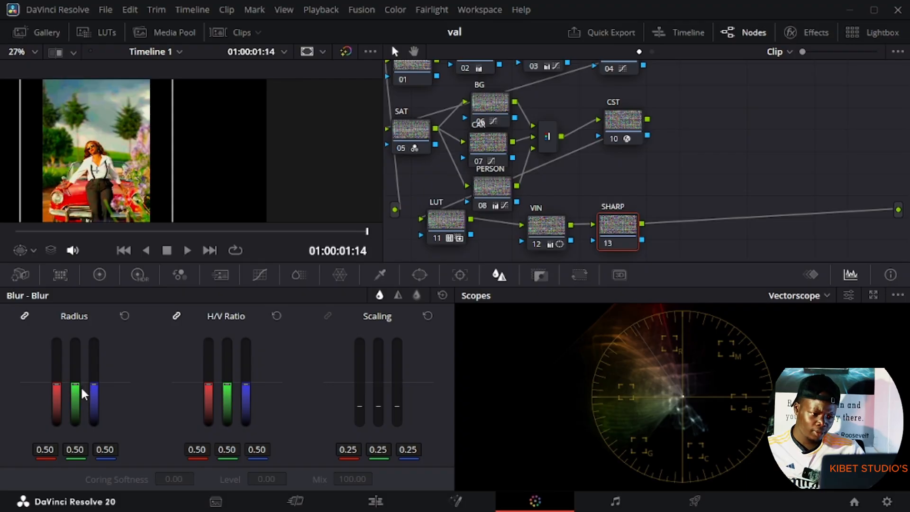
pyautogui.moveTo(95, 384); pyautogui.dragTo(94, 388)
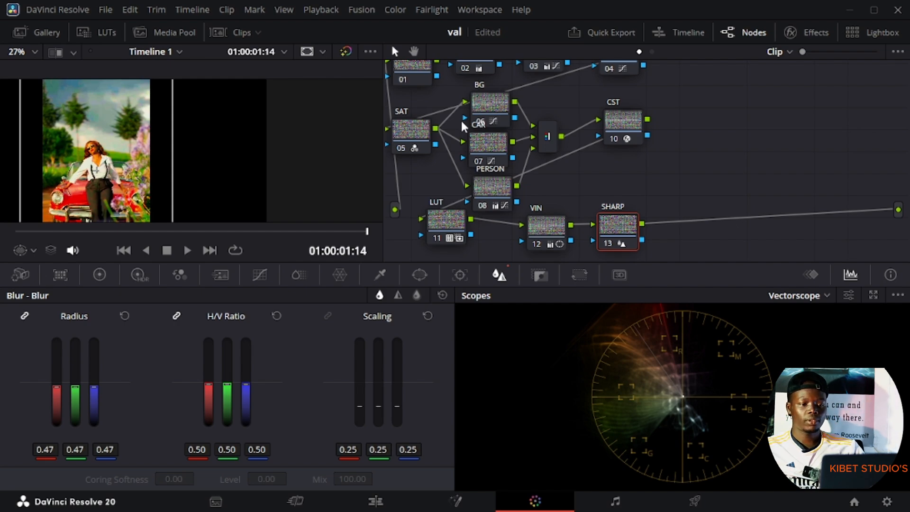
# - Enable temporal noise reduction on the DENO node with Frames set to 2
pyautogui.scroll(5, 505, 161)
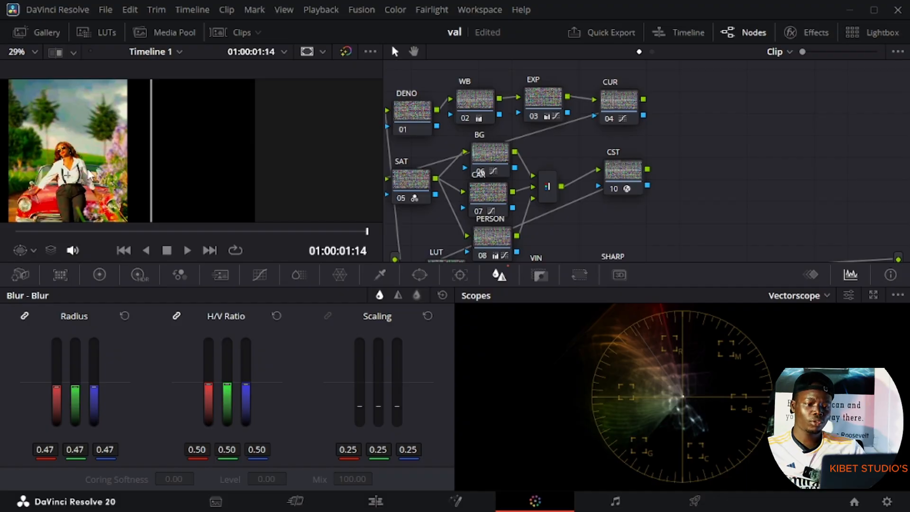
pyautogui.click(411, 109)
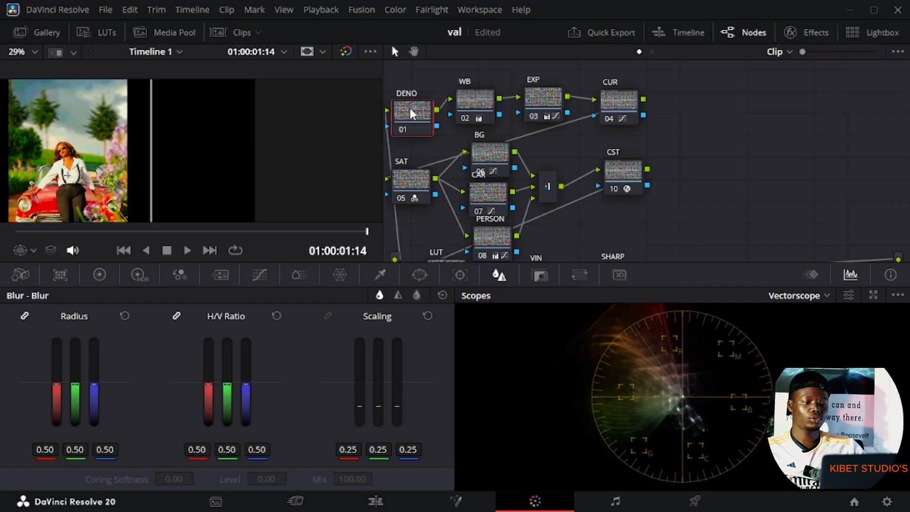
pyautogui.click(218, 279)
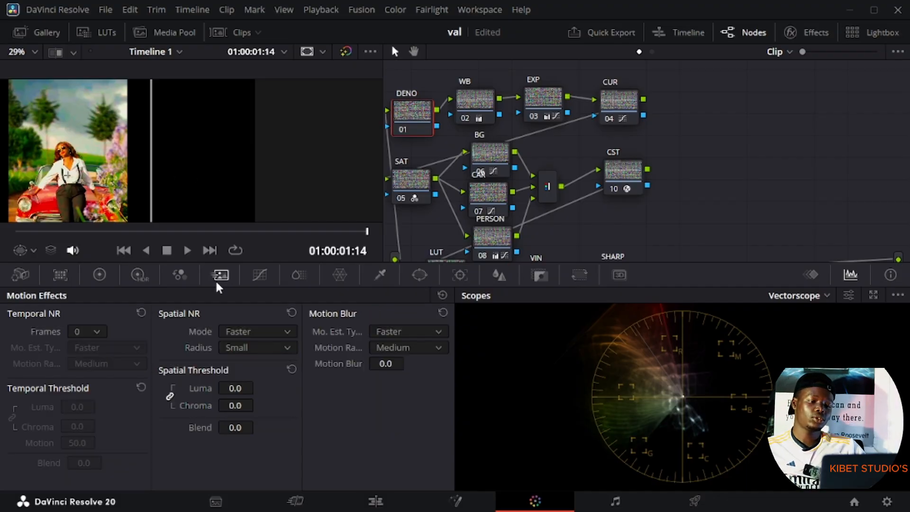
pyautogui.click(97, 332)
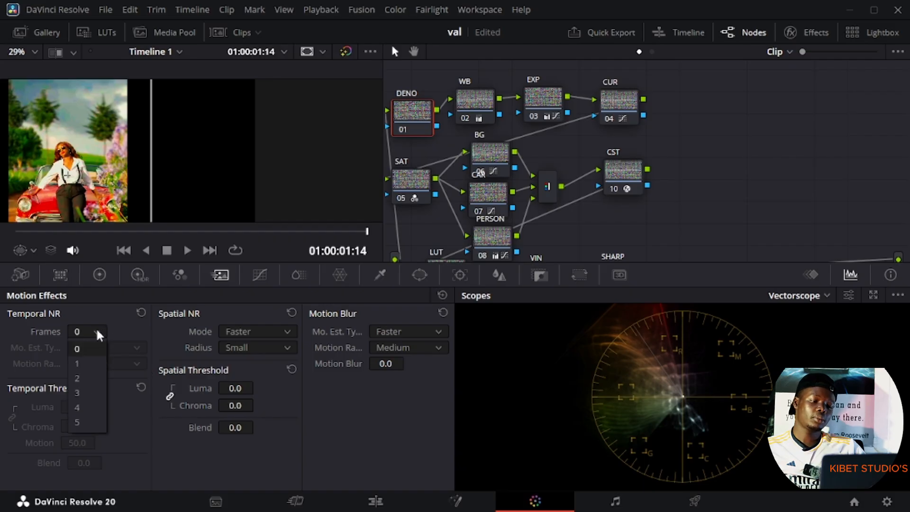
pyautogui.click(80, 378)
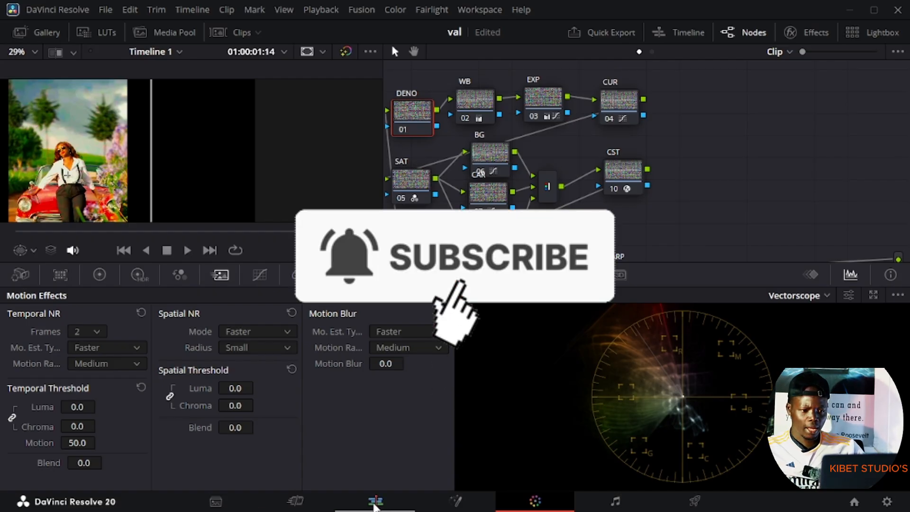
# - Compare the ungraded pam.mp4 source with the graded Timeline 1 picture on the Edit page at various magnifications
pyautogui.click(374, 502)
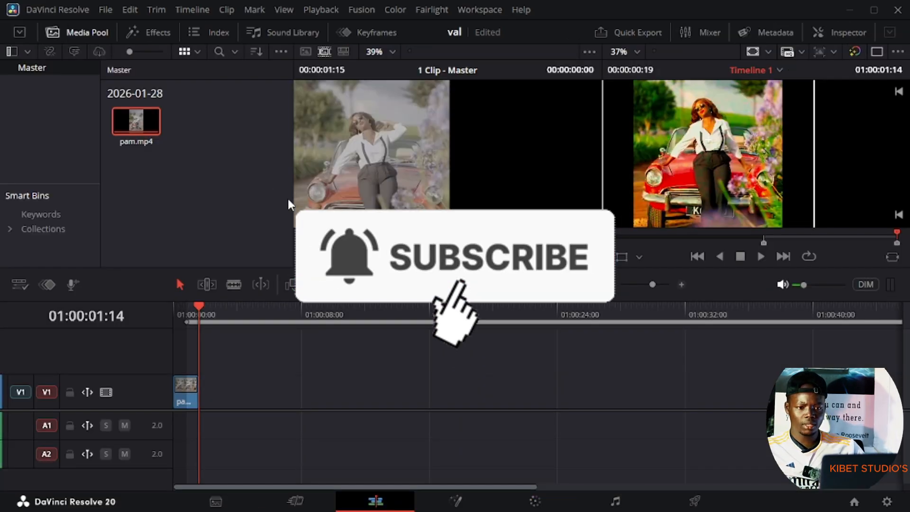
pyautogui.scroll(3, 740, 143)
pyautogui.scroll(-4, 740, 144)
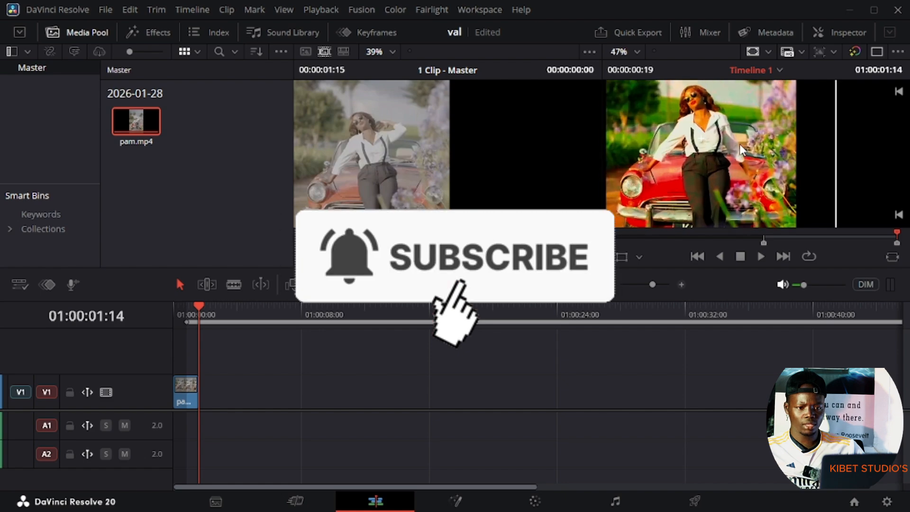
pyautogui.scroll(-2, 742, 144)
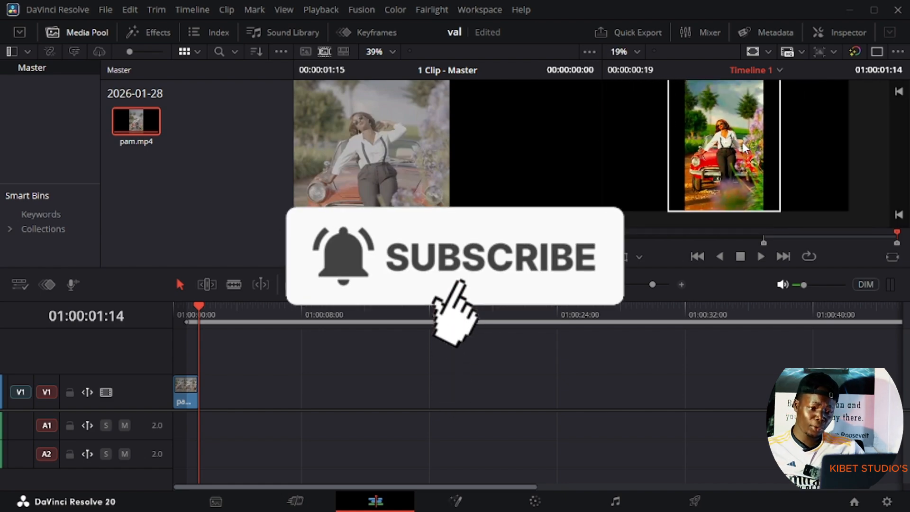
pyautogui.scroll(1, 743, 142)
pyautogui.scroll(1, 743, 141)
pyautogui.scroll(-3, 386, 186)
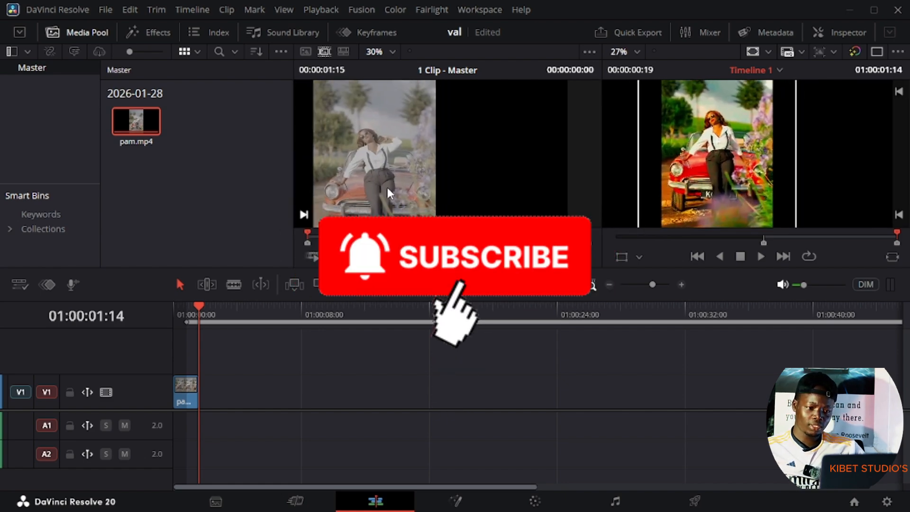
pyautogui.scroll(-2, 392, 181)
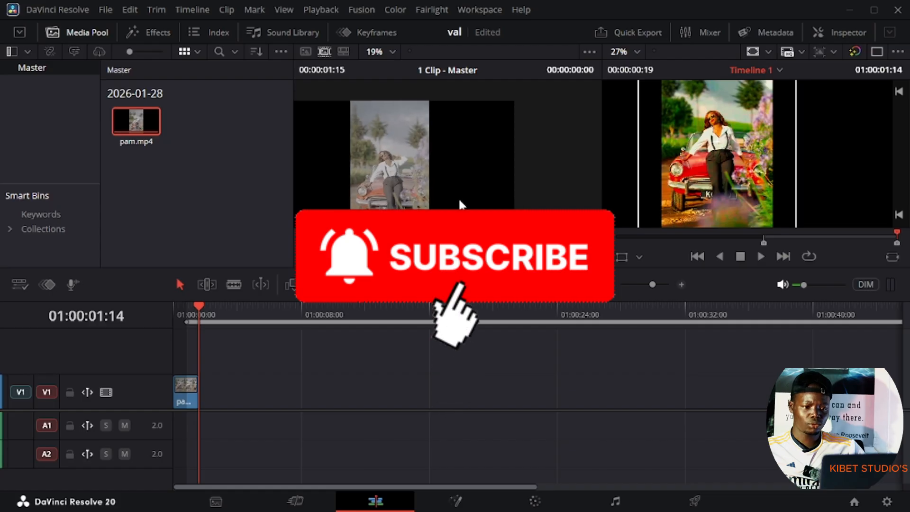
pyautogui.scroll(1, 459, 197)
pyautogui.scroll(1, 462, 201)
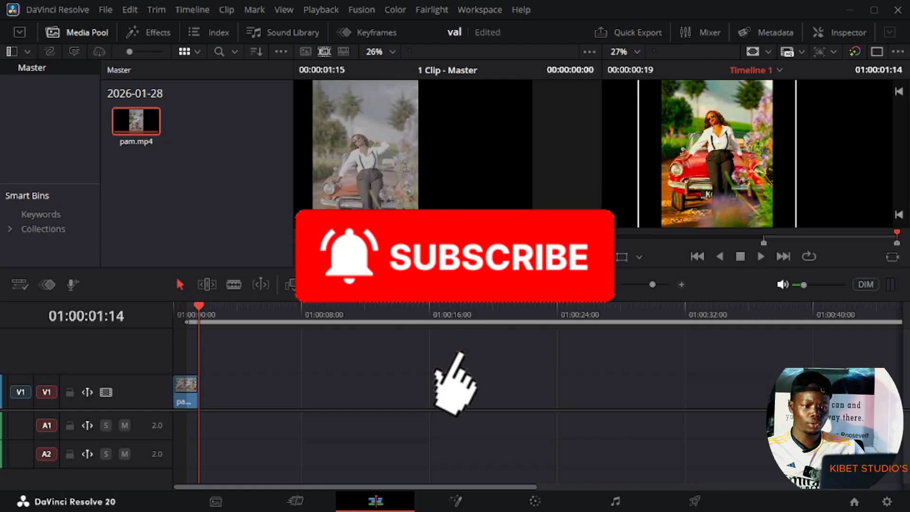
pyautogui.scroll(4, 469, 205)
pyautogui.scroll(-4, 470, 205)
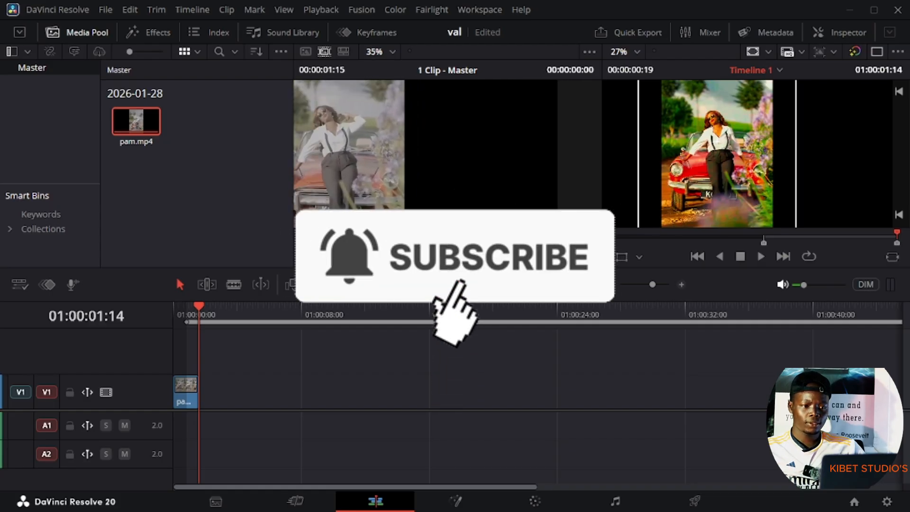